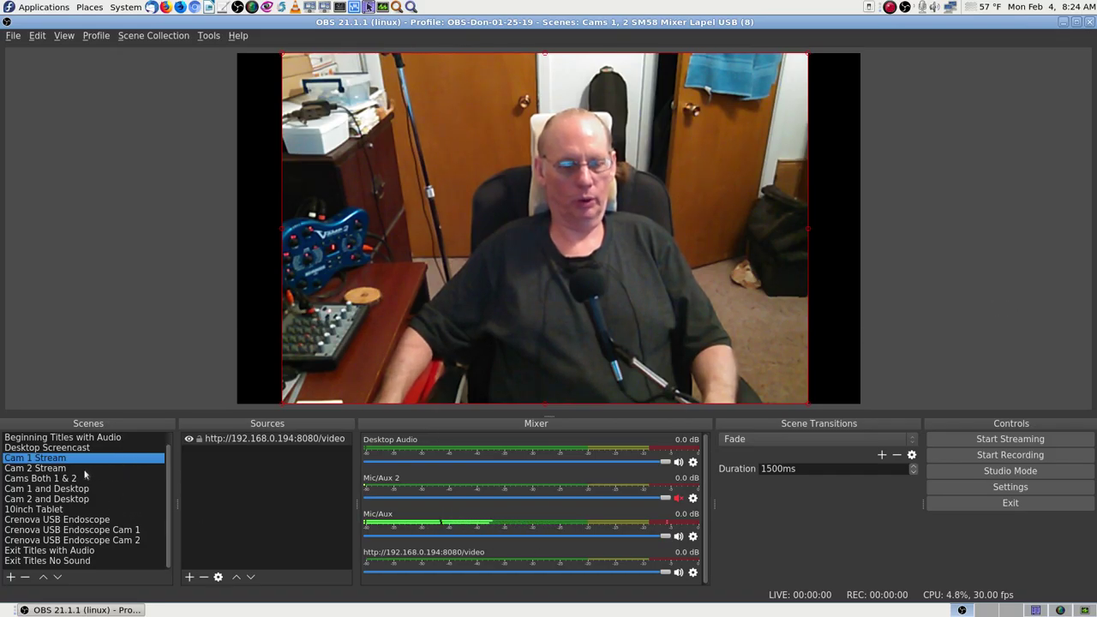
# Show the Beginning Titles with Audio scene in OBS, then switch to SimpleScreenRecorder
pyautogui.click(119, 438)
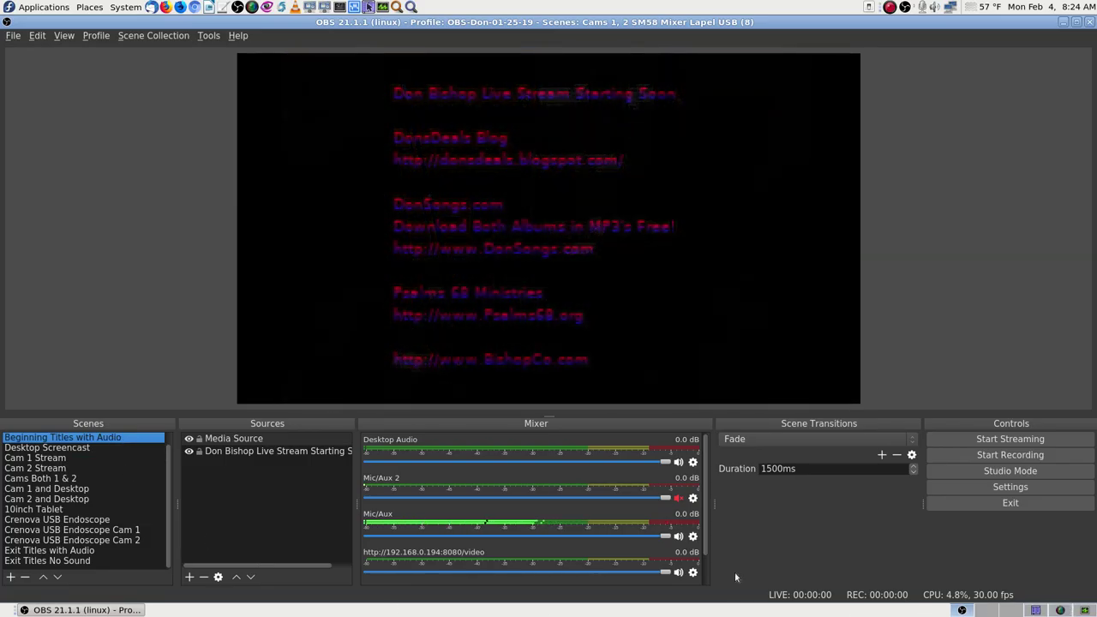
pyautogui.click(1064, 610)
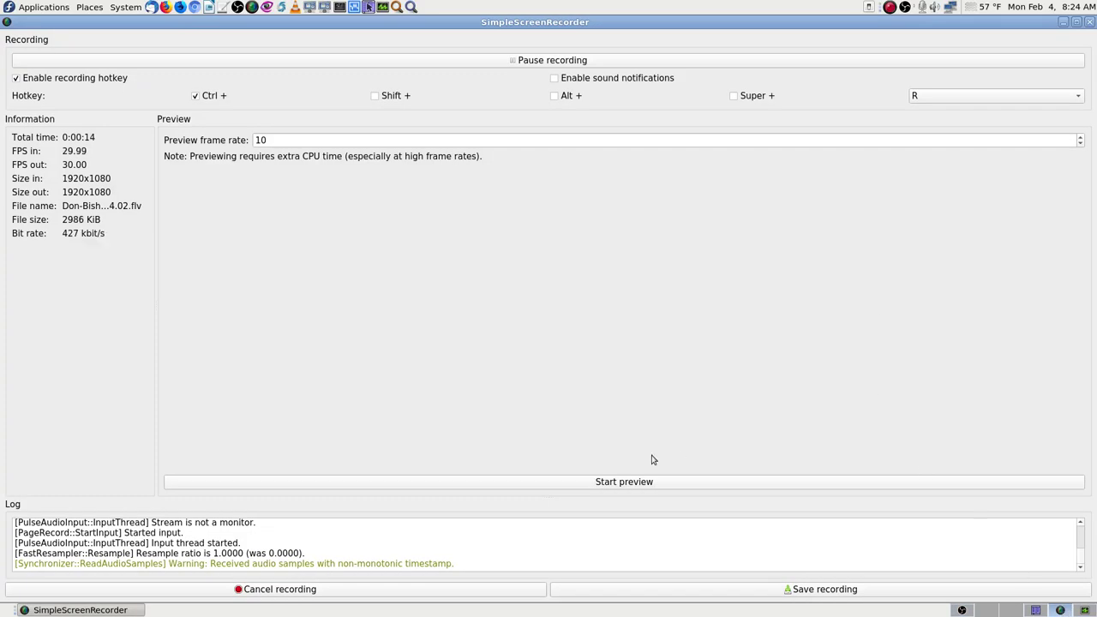
# Start and stop SimpleScreenRecorder's live preview, then switch to Krusader's video folders
pyautogui.click(627, 485)
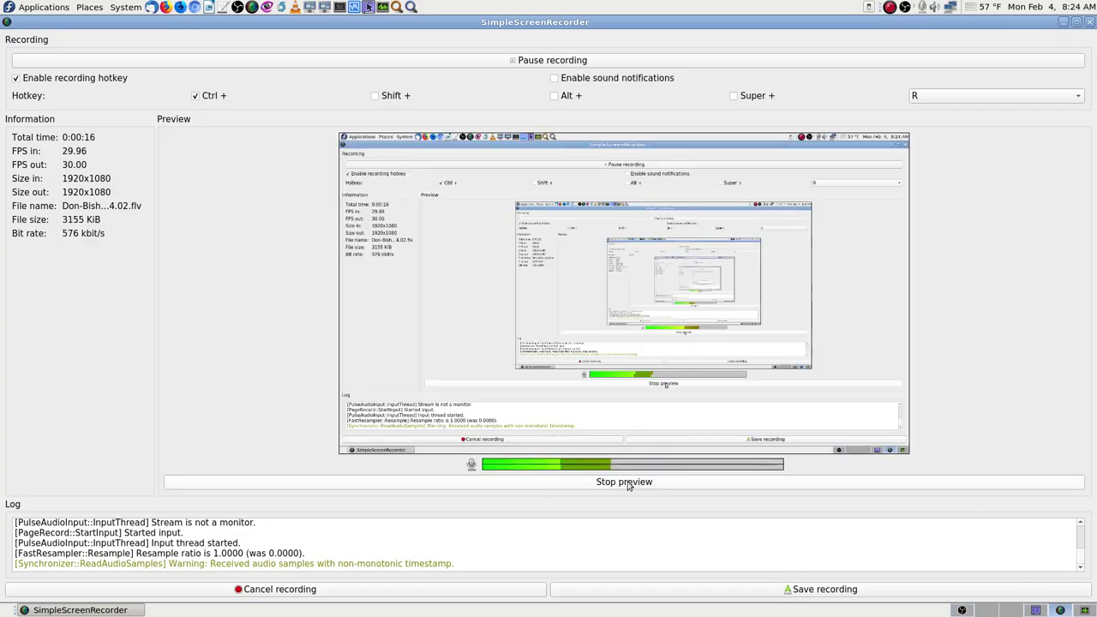
pyautogui.click(628, 485)
pyautogui.click(1037, 609)
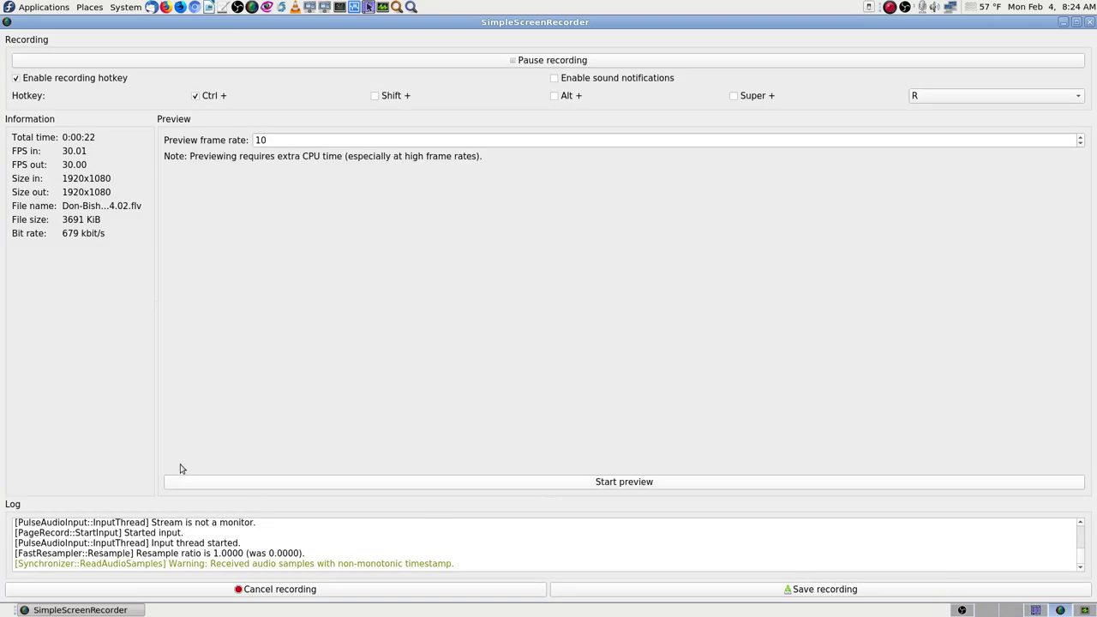
# Leave Krusader's video folders and return to the still-running SimpleScreenRecorder window
pyautogui.click(1060, 609)
# Switch back to OBS Studio with the recording still running in SimpleScreenRecorder
pyautogui.click(962, 609)
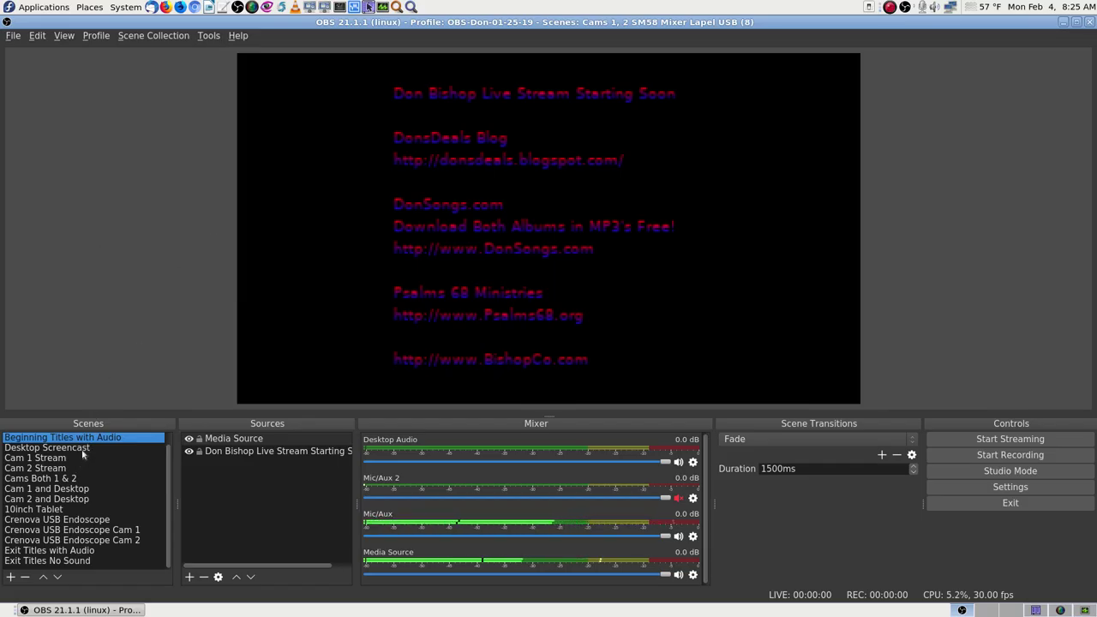
pyautogui.click(50, 460)
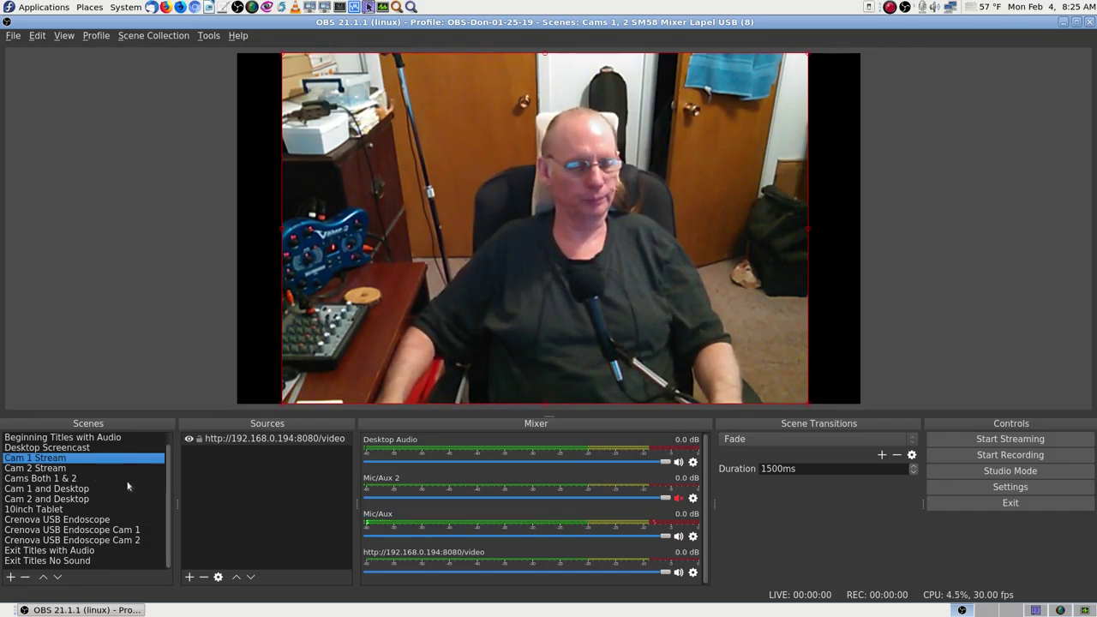
pyautogui.click(78, 438)
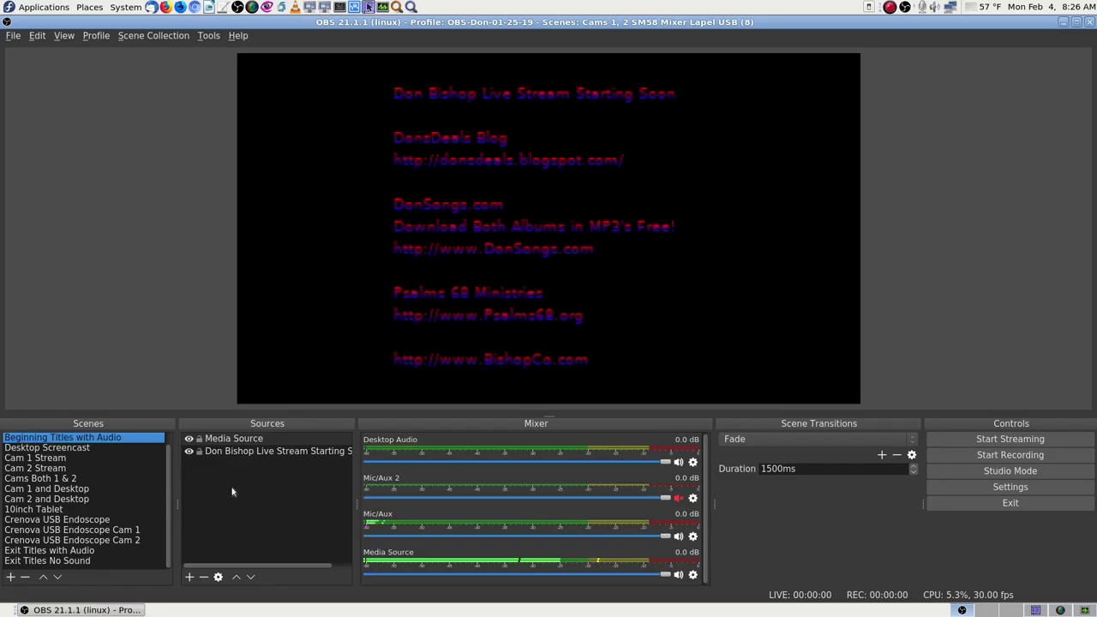
pyautogui.scroll(1, 94, 495)
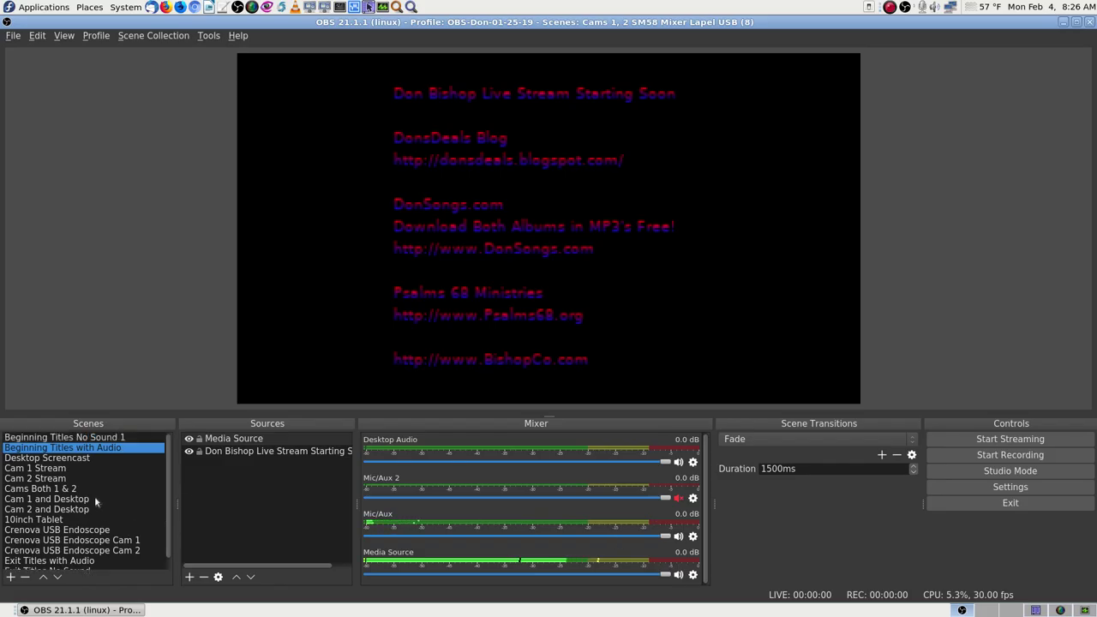
# Show Beginning Titles No Sound 1 after briefly trying Desktop Screencast, with no source selected
pyautogui.click(104, 438)
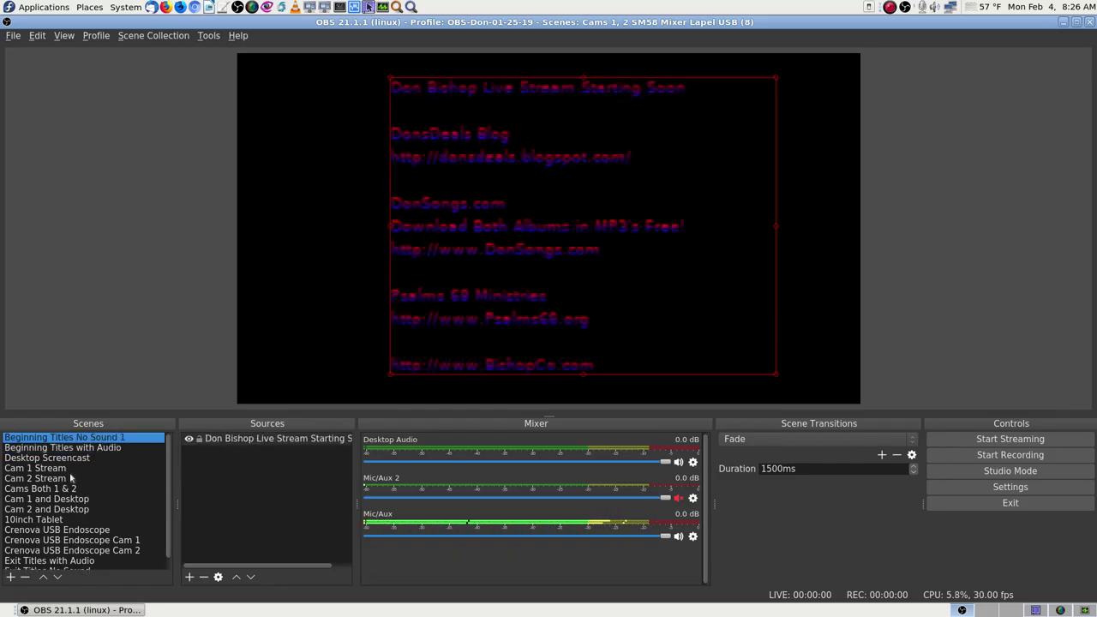
pyautogui.click(76, 458)
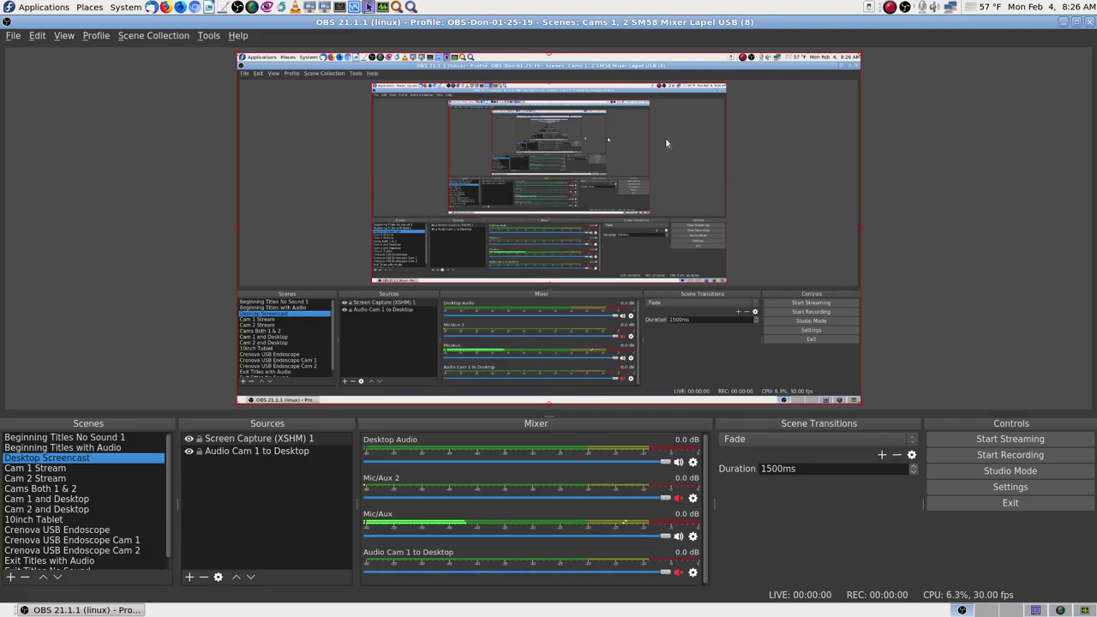
pyautogui.click(110, 439)
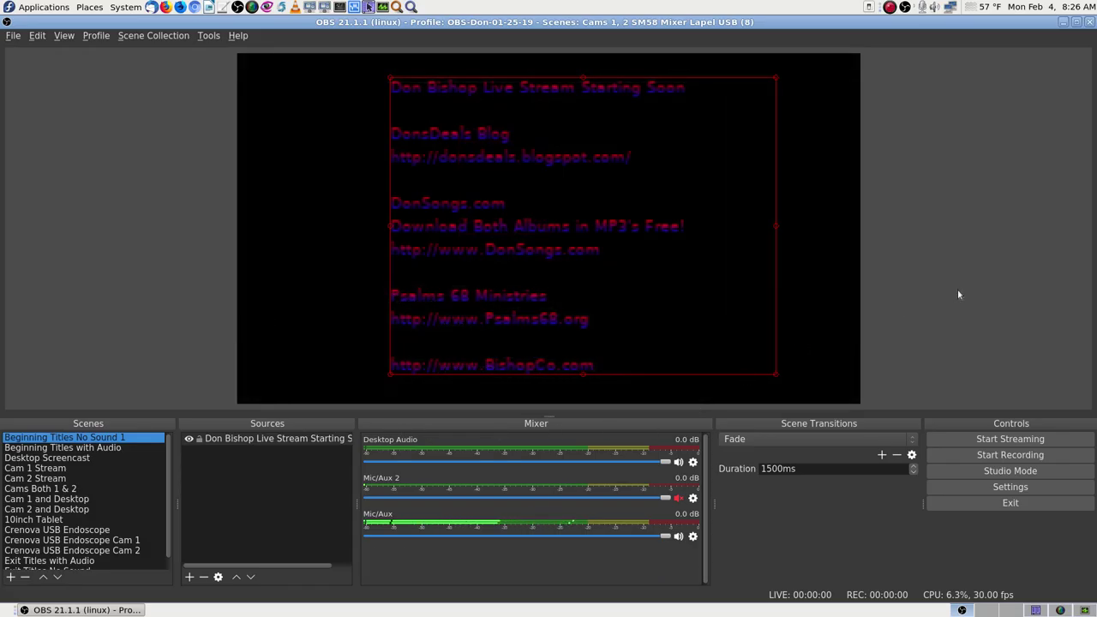
pyautogui.click(961, 291)
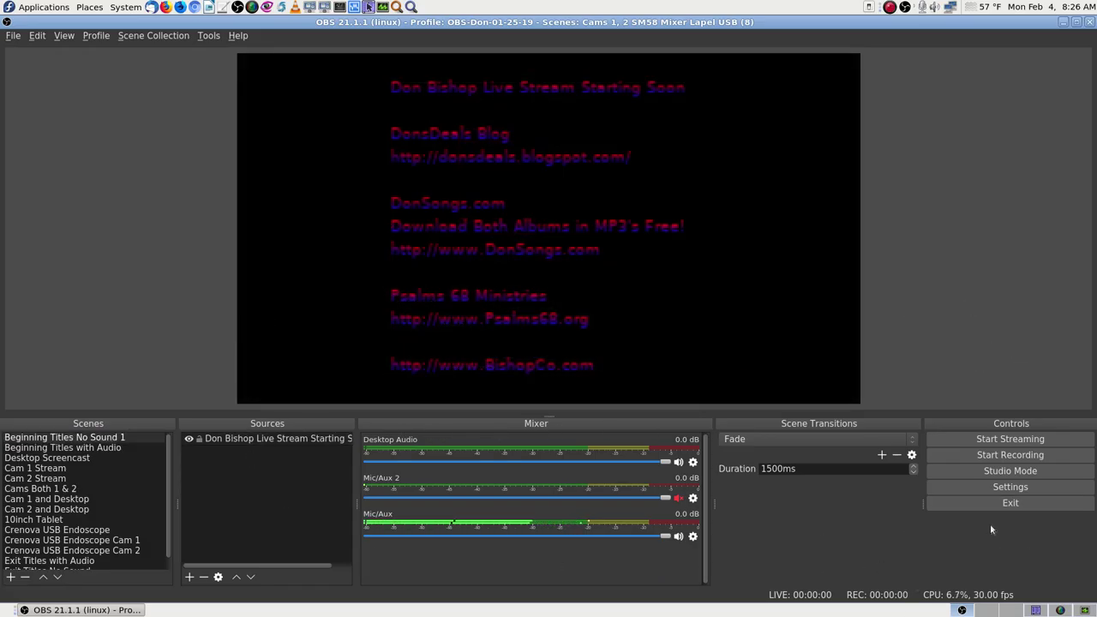
# Bring up SimpleScreenRecorder, run a quick live preview, then hide it to the tray
pyautogui.click(1060, 610)
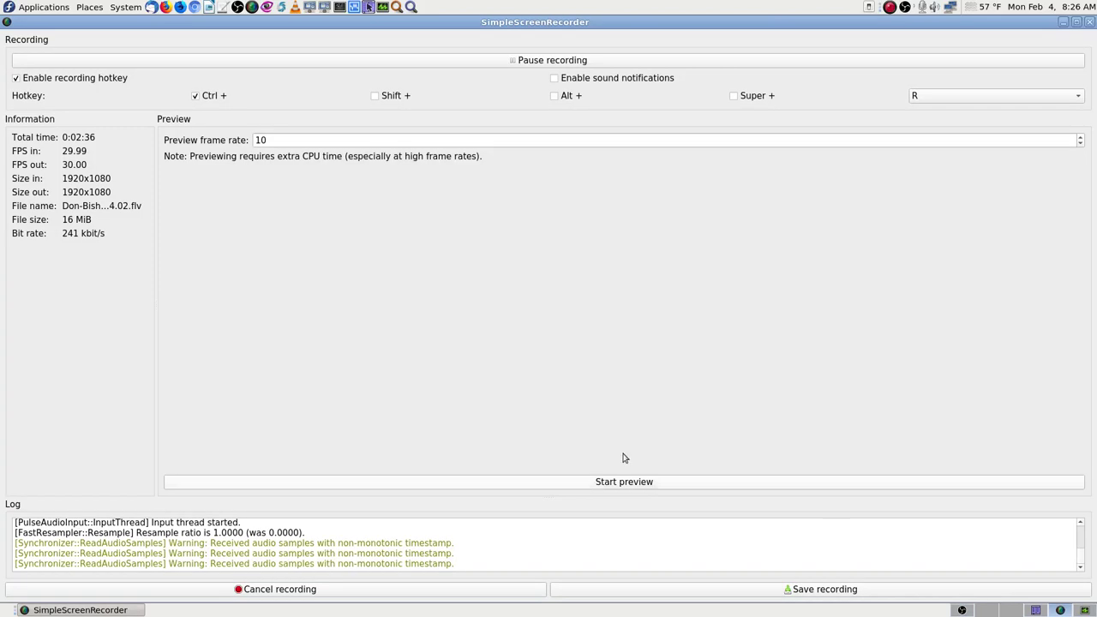
pyautogui.click(604, 482)
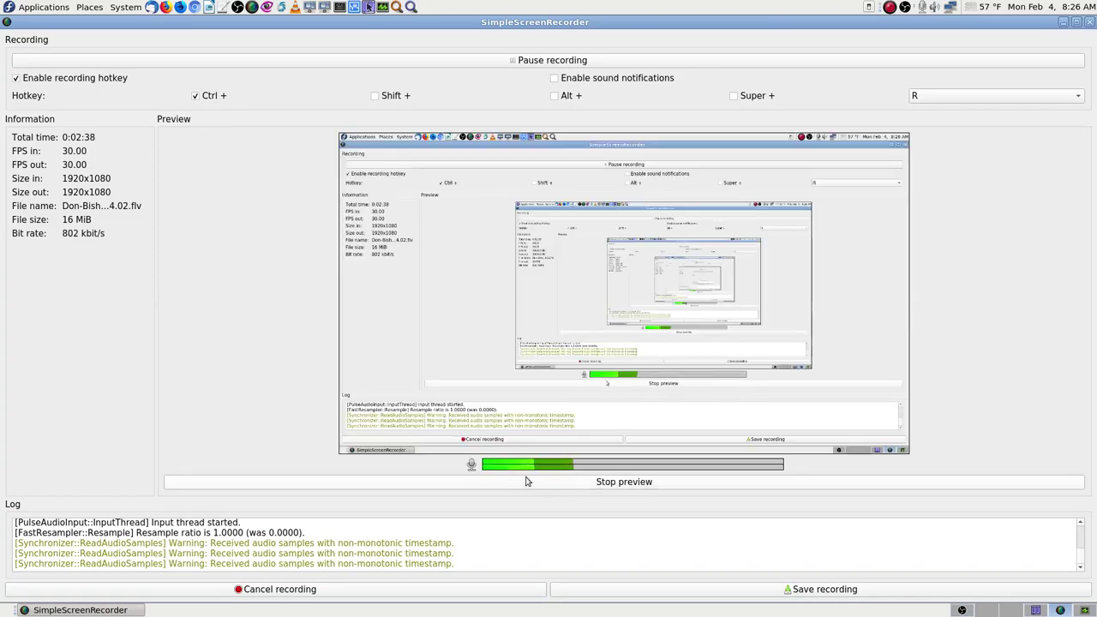
pyautogui.click(628, 487)
pyautogui.click(1061, 611)
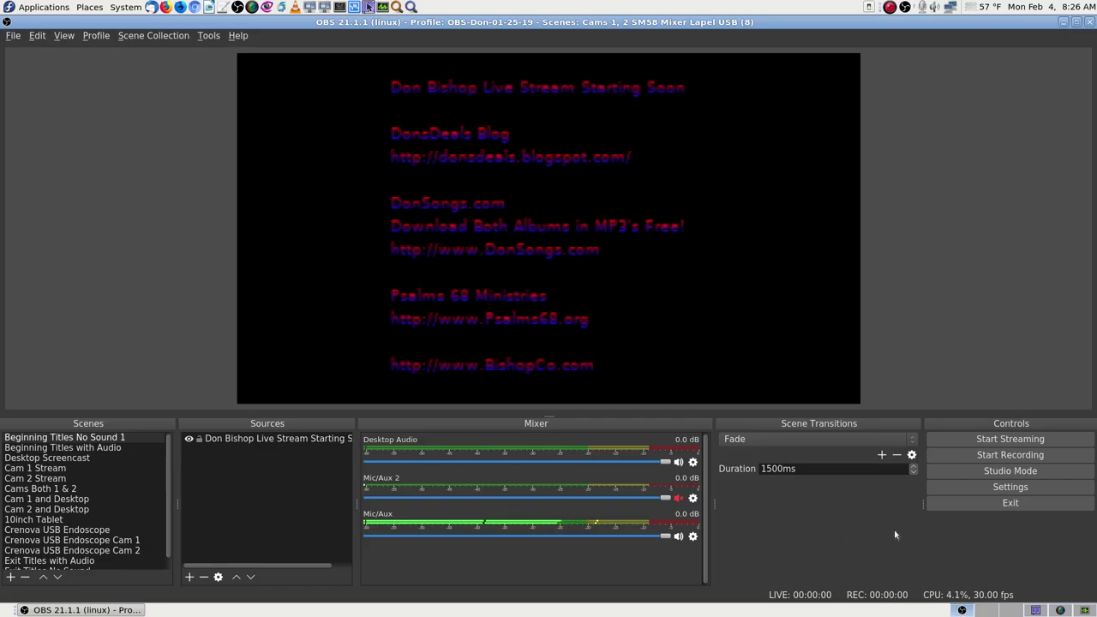
# Rename the OBS profile to OBS-Don-02-04-19 by changing its date
pyautogui.click(94, 38)
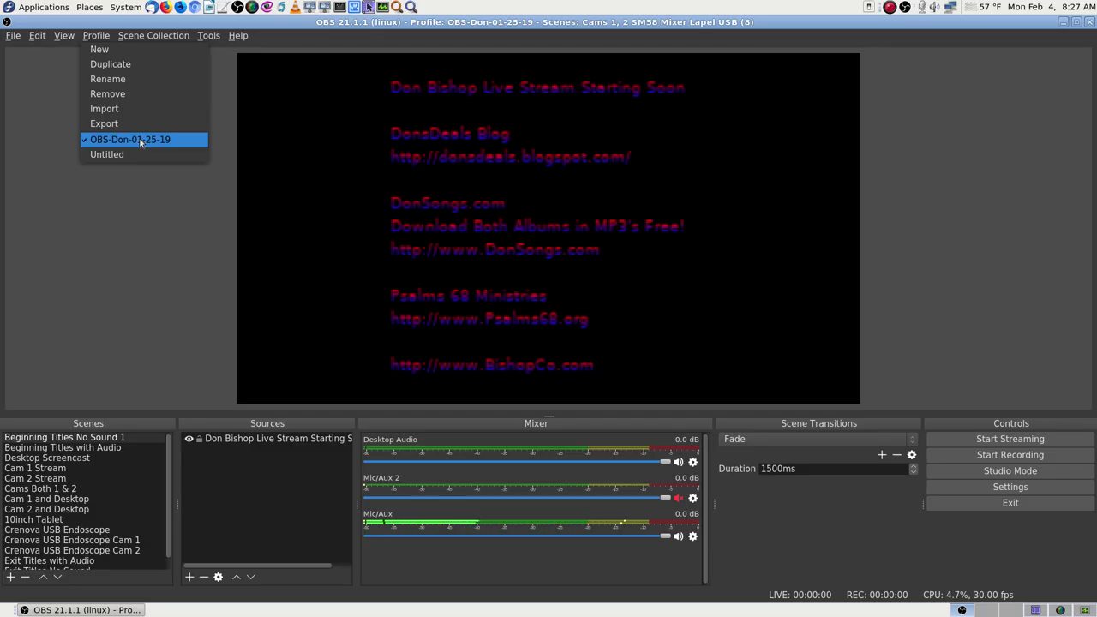
pyautogui.click(130, 80)
pyautogui.press('End')
pyautogui.press('Left')
pyautogui.press('Left')
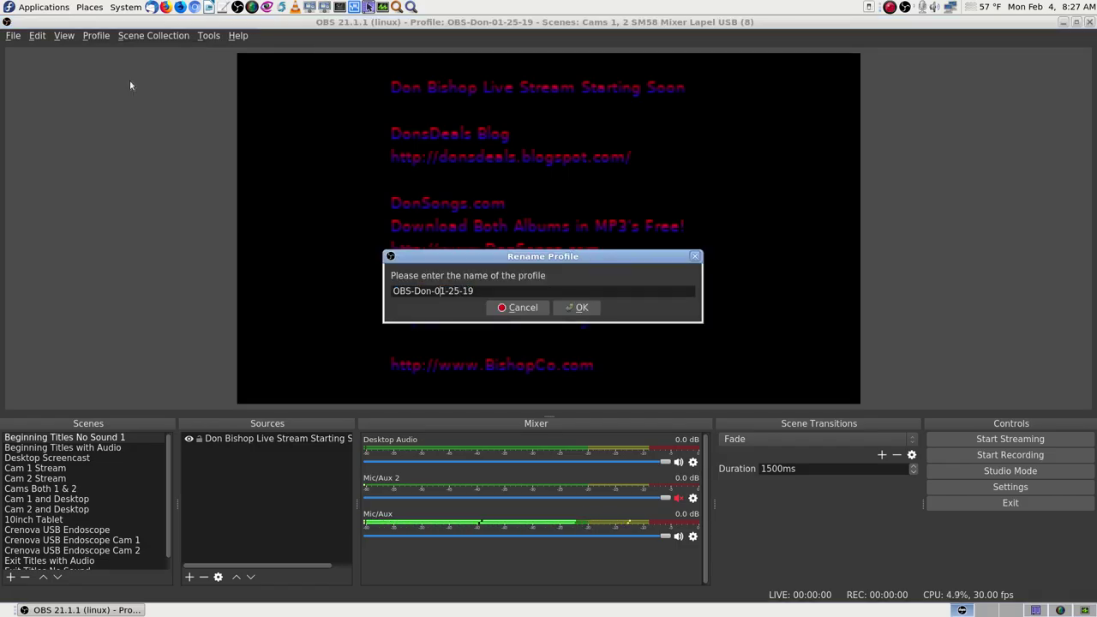
pyautogui.press('BackSpace')
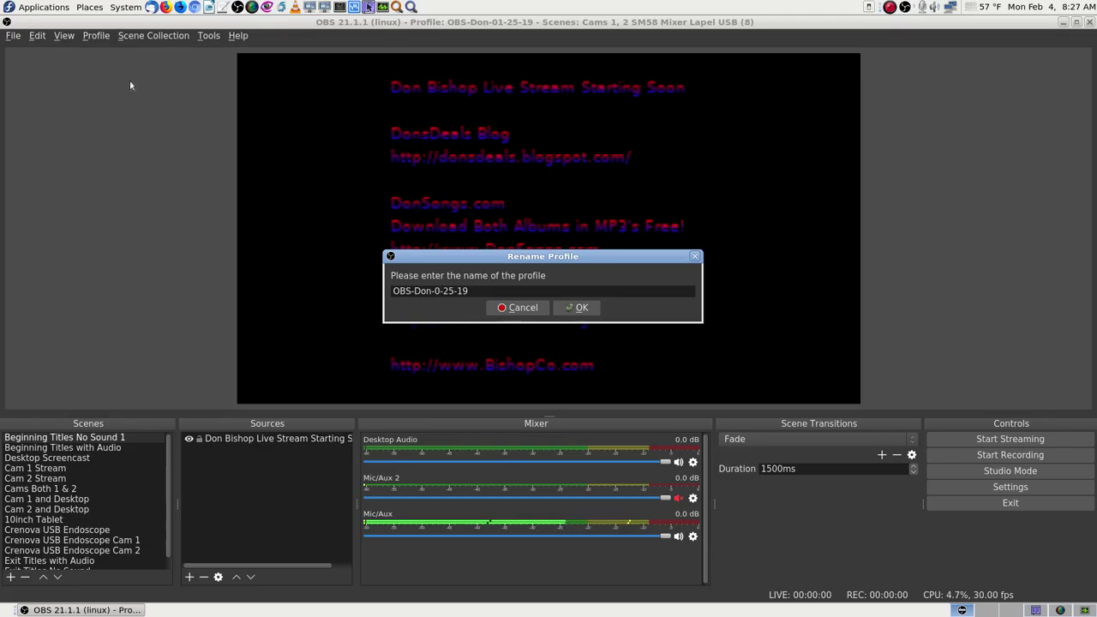
pyautogui.write('2')
pyautogui.press('Delete')
pyautogui.press('Delete')
pyautogui.write('04')
pyautogui.click(579, 308)
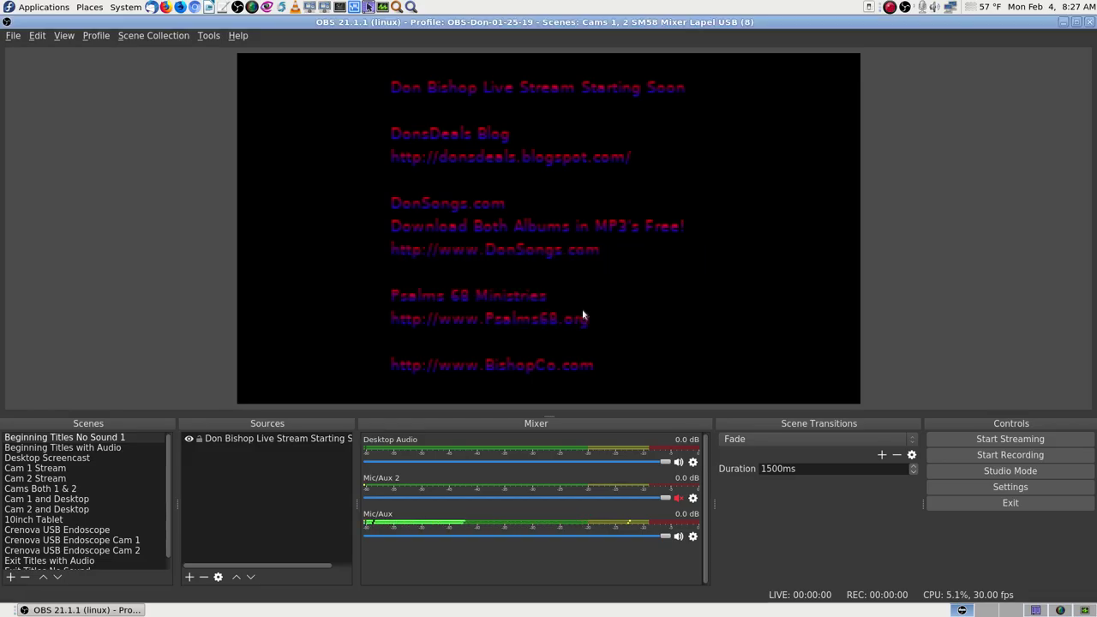
# Copy the profile name OBS-Don-02-04-19 to the clipboard, then start a profile export
pyautogui.click(91, 40)
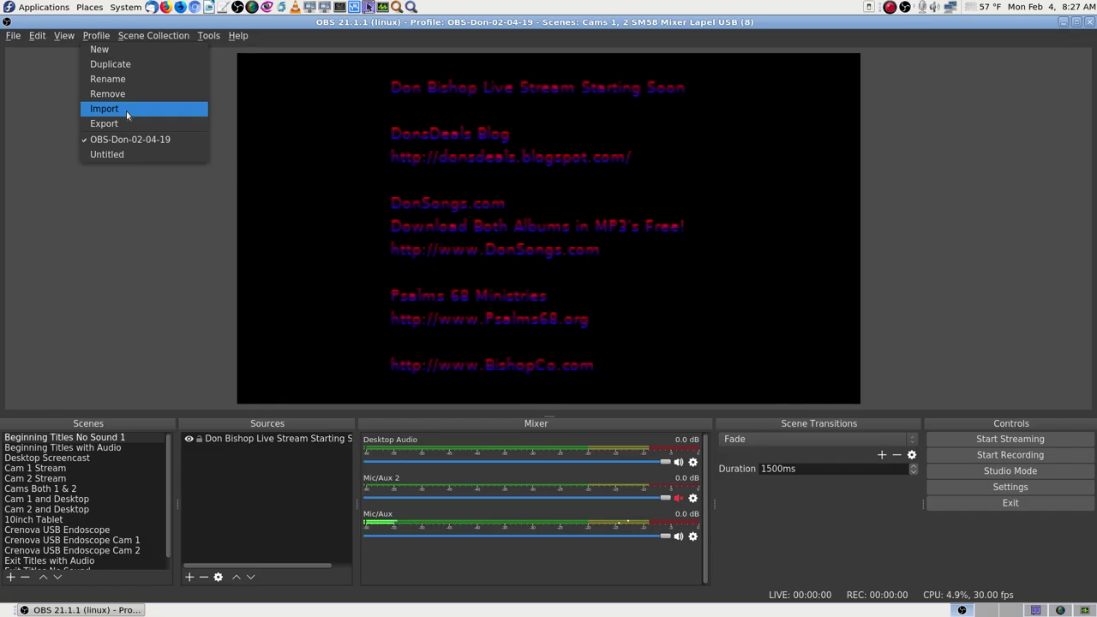
pyautogui.click(132, 81)
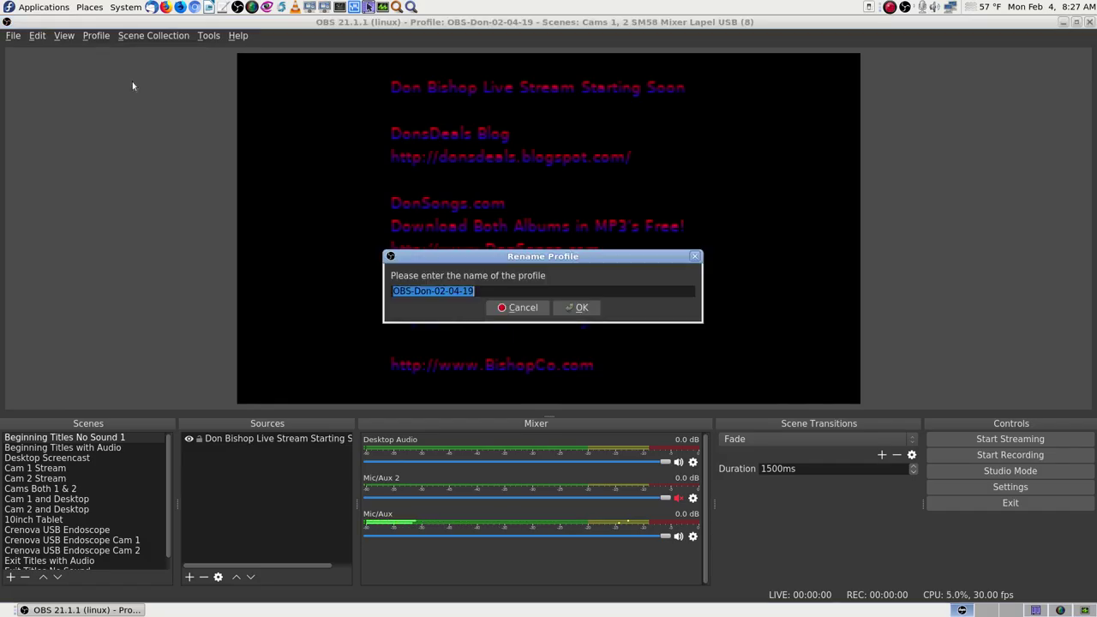
pyautogui.rightClick(463, 292)
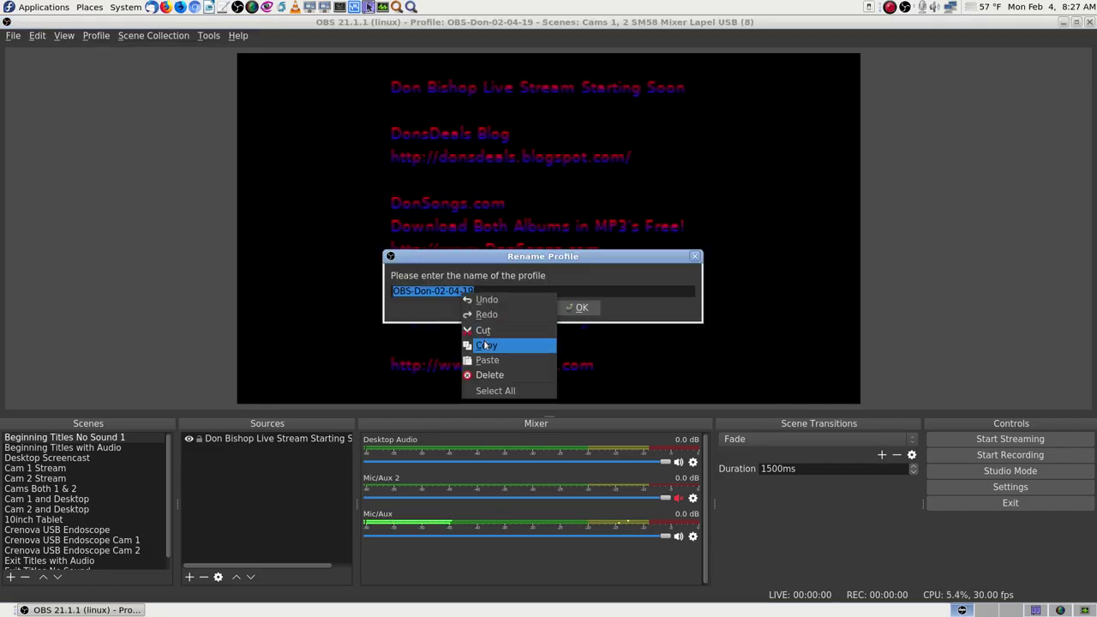
pyautogui.click(486, 345)
pyautogui.click(519, 307)
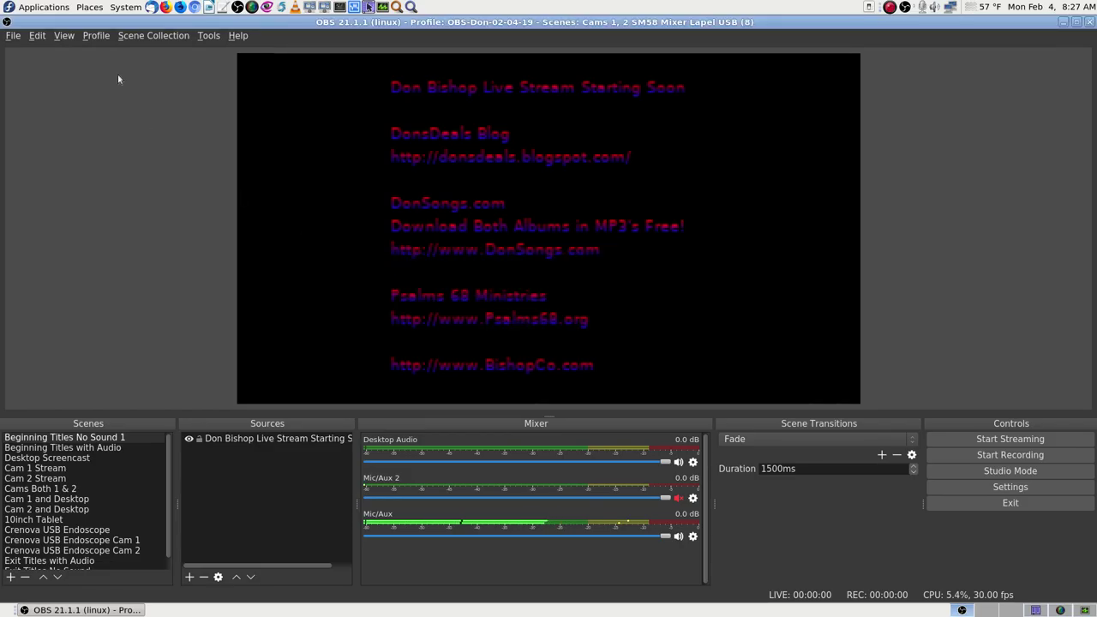
pyautogui.click(98, 35)
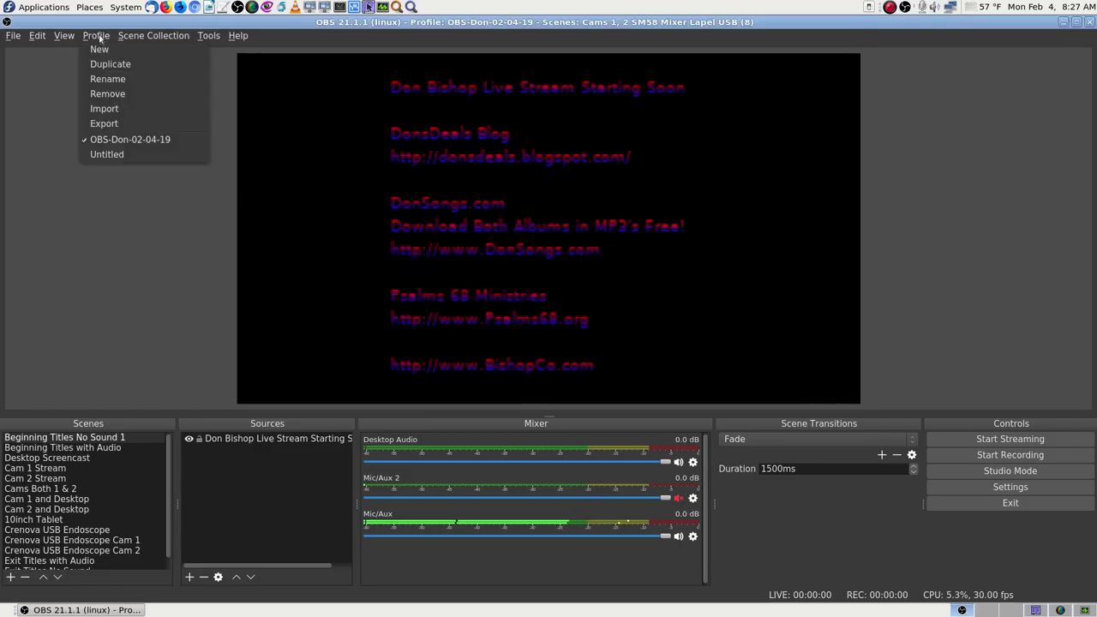
pyautogui.click(120, 124)
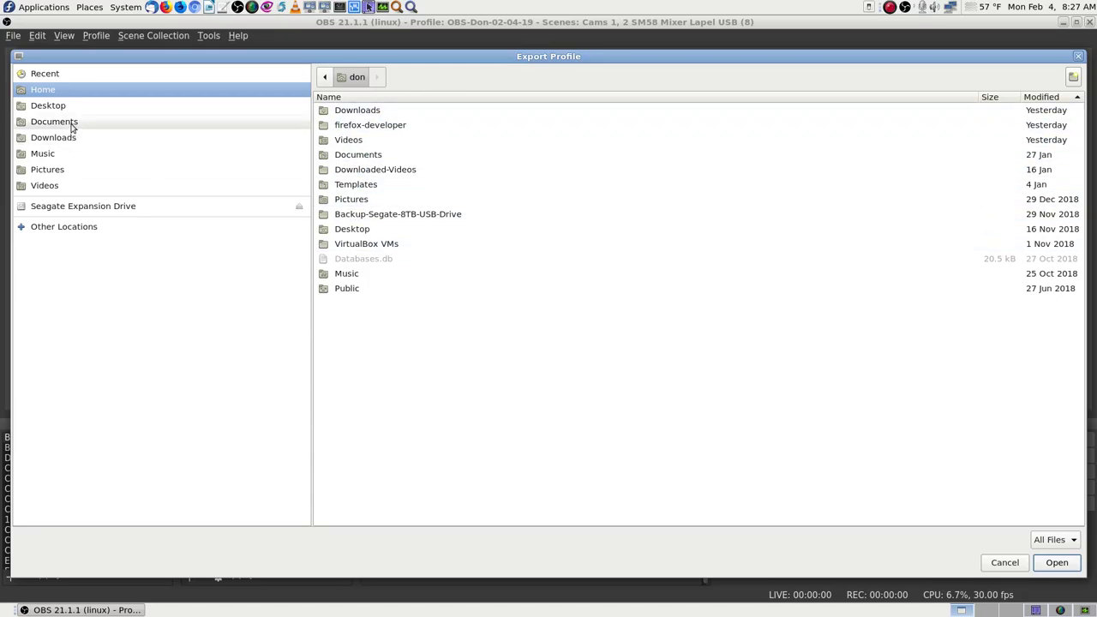
# Browse the export dialog to Documents/OBS Studio Profiles and try starting a new folder
pyautogui.click(74, 126)
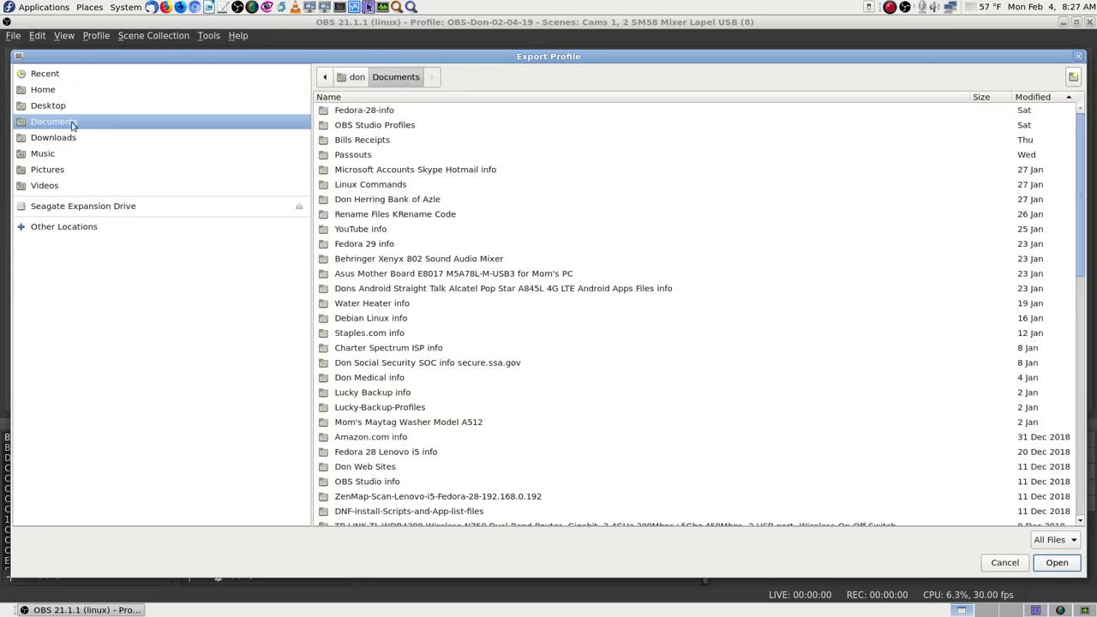
pyautogui.doubleClick(392, 126)
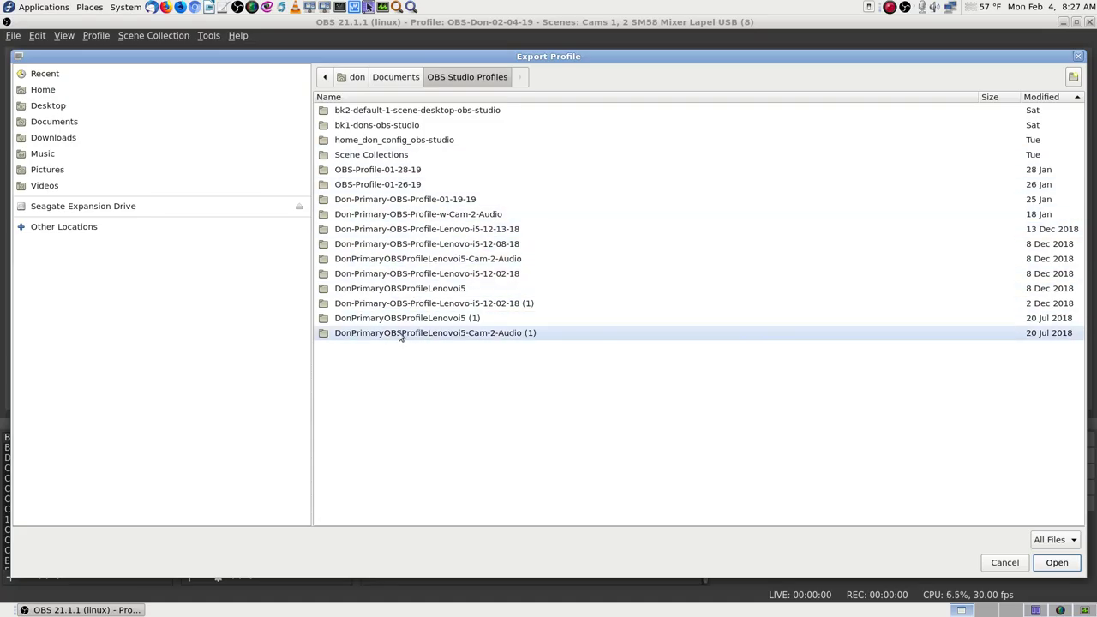
pyautogui.click(1076, 78)
pyautogui.hotkey('ctrl', 'v')
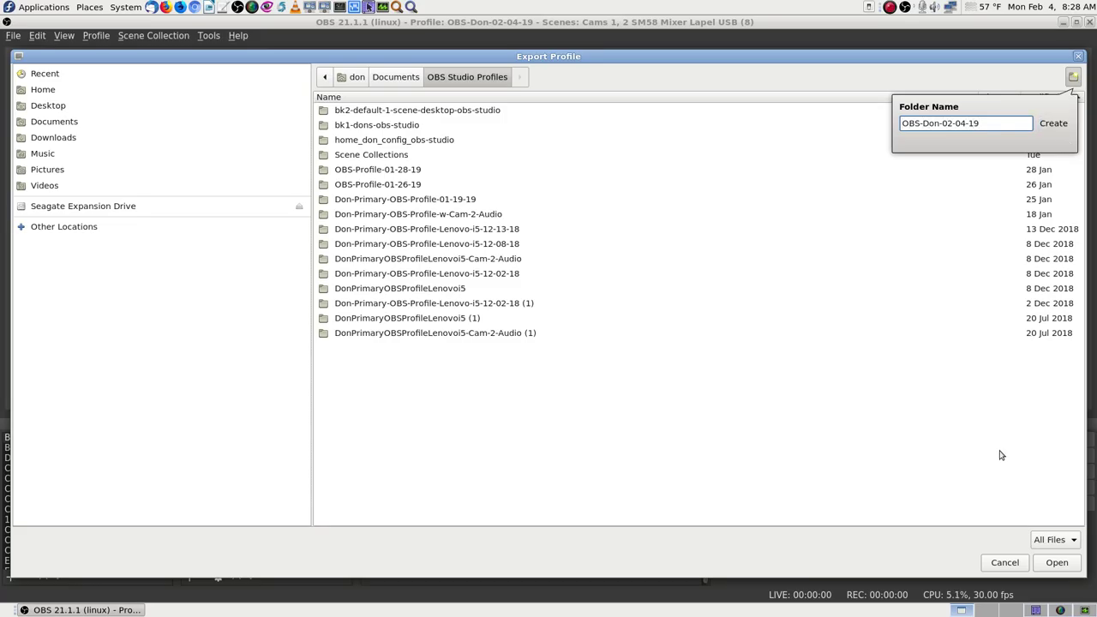
pyautogui.click(1054, 568)
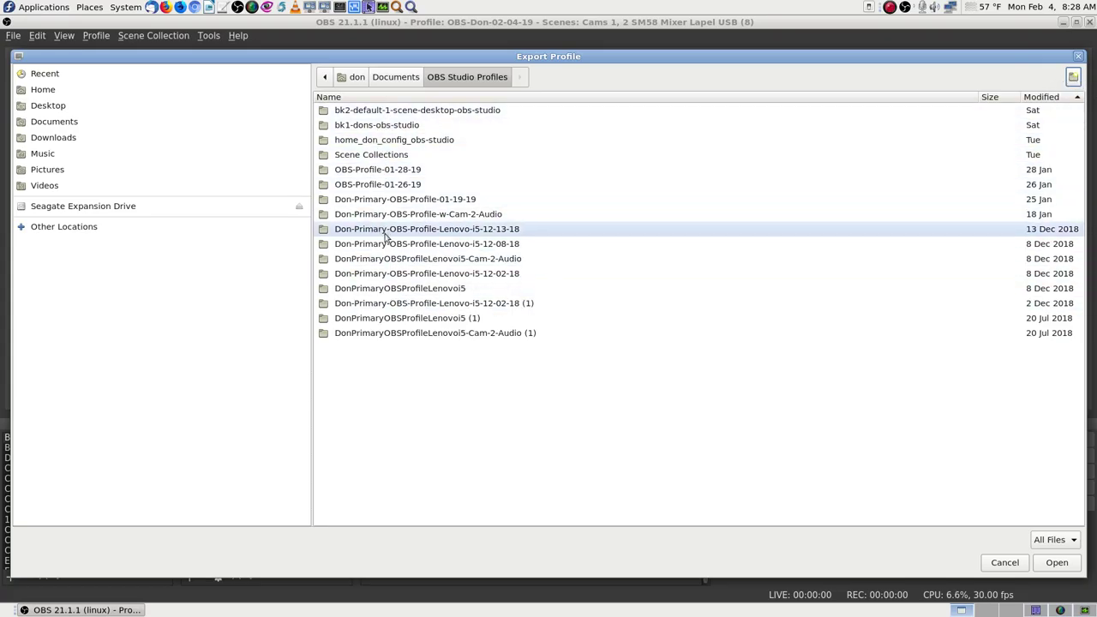
# Create the folder OBS-Don-02-04-19 and export the profile into it
pyautogui.click(1072, 77)
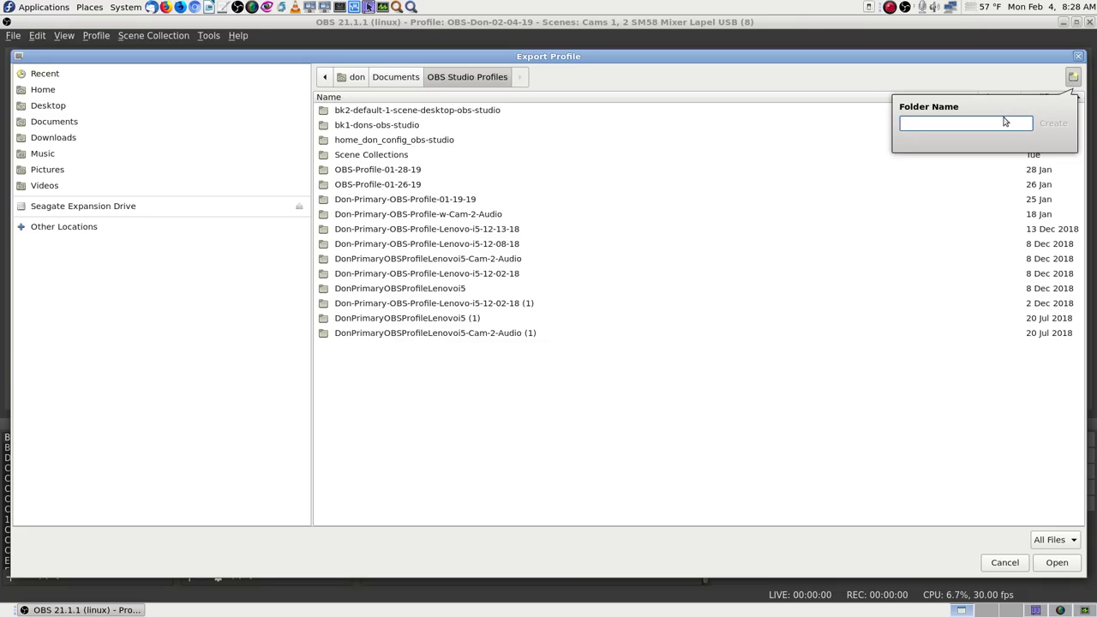
pyautogui.hotkey('ctrl', 'v')
pyautogui.press('Return')
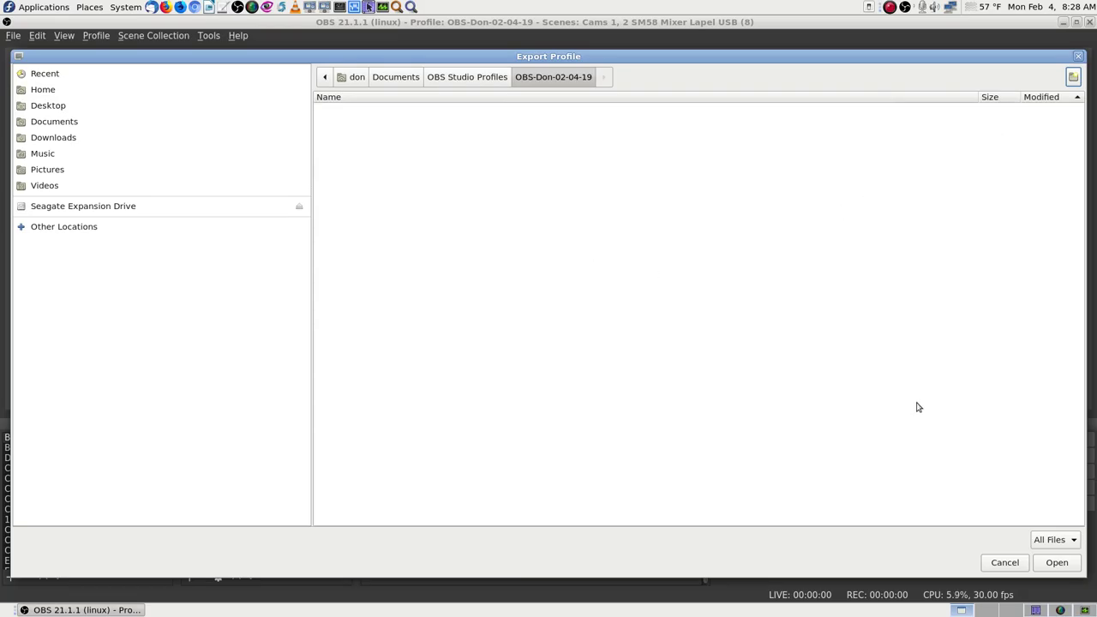
pyautogui.click(1057, 562)
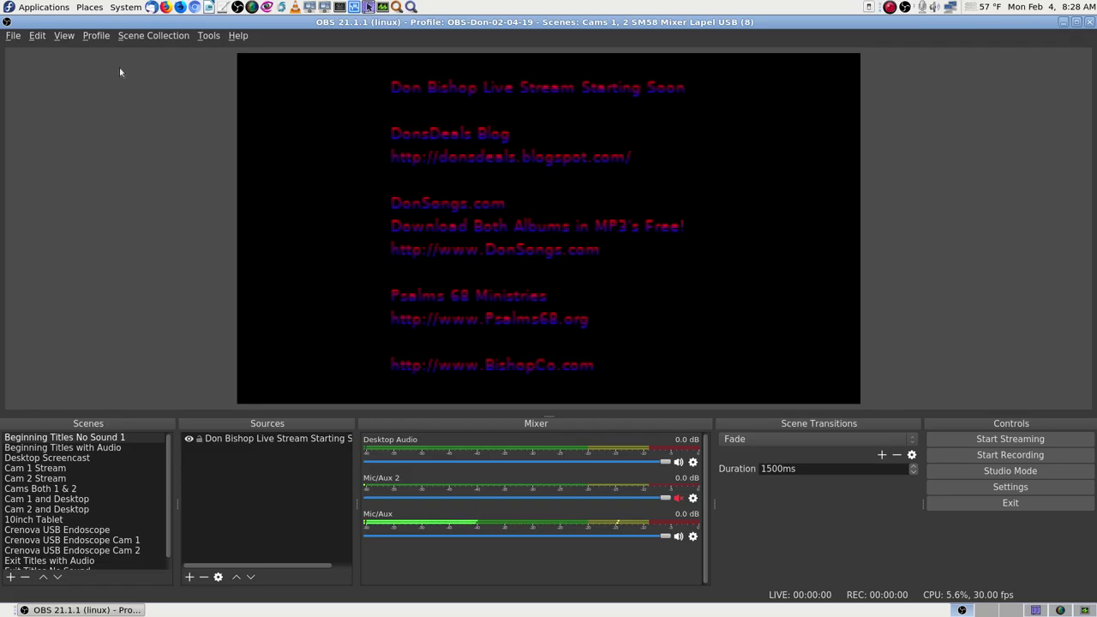
# Glance at the profile list, then switch to Krusader
pyautogui.click(101, 41)
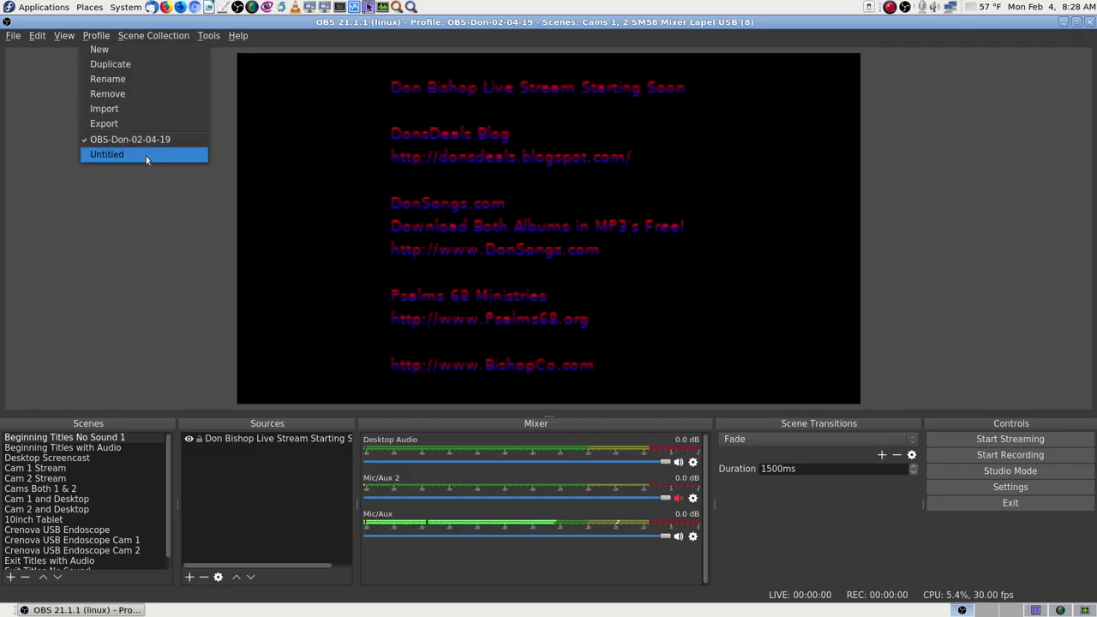
pyautogui.click(127, 216)
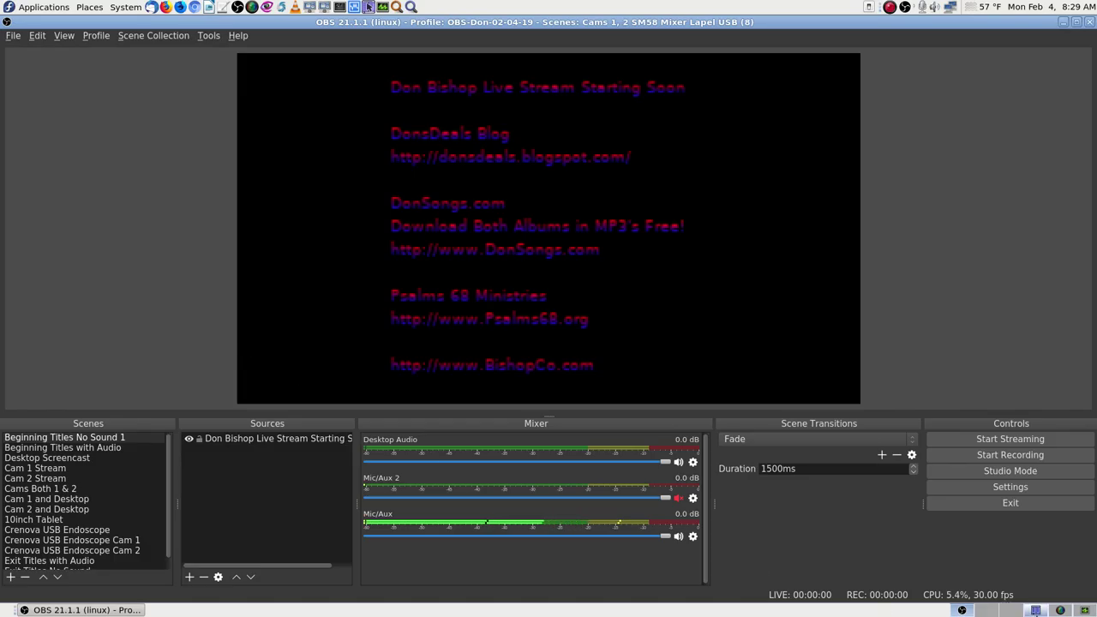
pyautogui.click(368, 7)
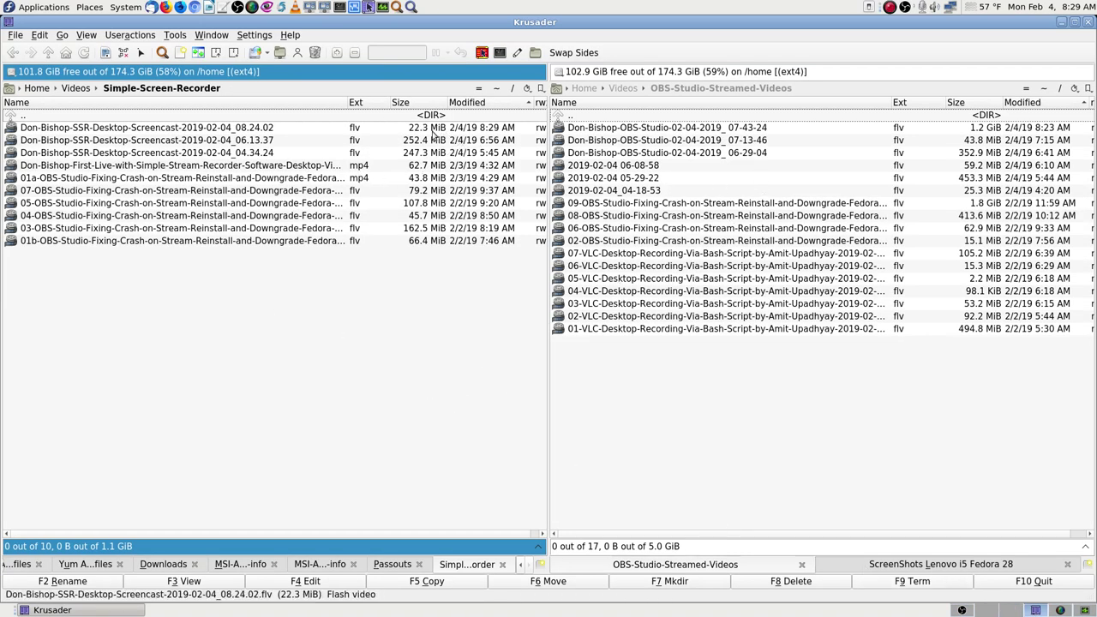
# Navigate the left panel to Documents/OBS Studio Profiles/OBS-Don-02-04-19/OBSDon020419
pyautogui.click(1028, 91)
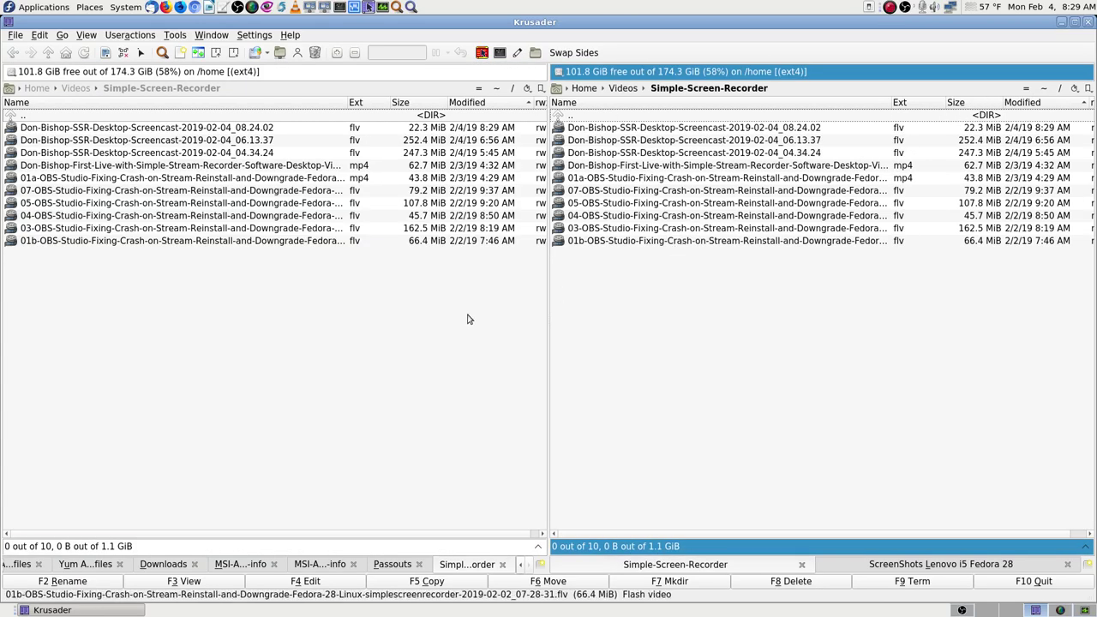
pyautogui.click(496, 92)
pyautogui.write('doc')
pyautogui.press('Return')
pyautogui.press('Down')
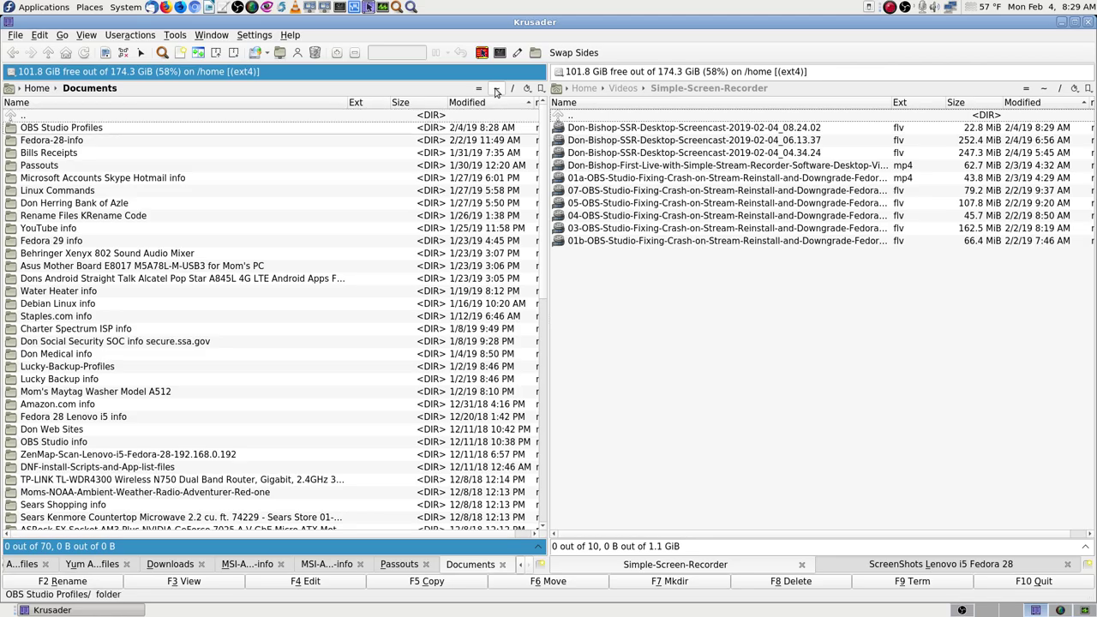
pyautogui.press('Return')
pyautogui.press('Down')
pyautogui.press('Return')
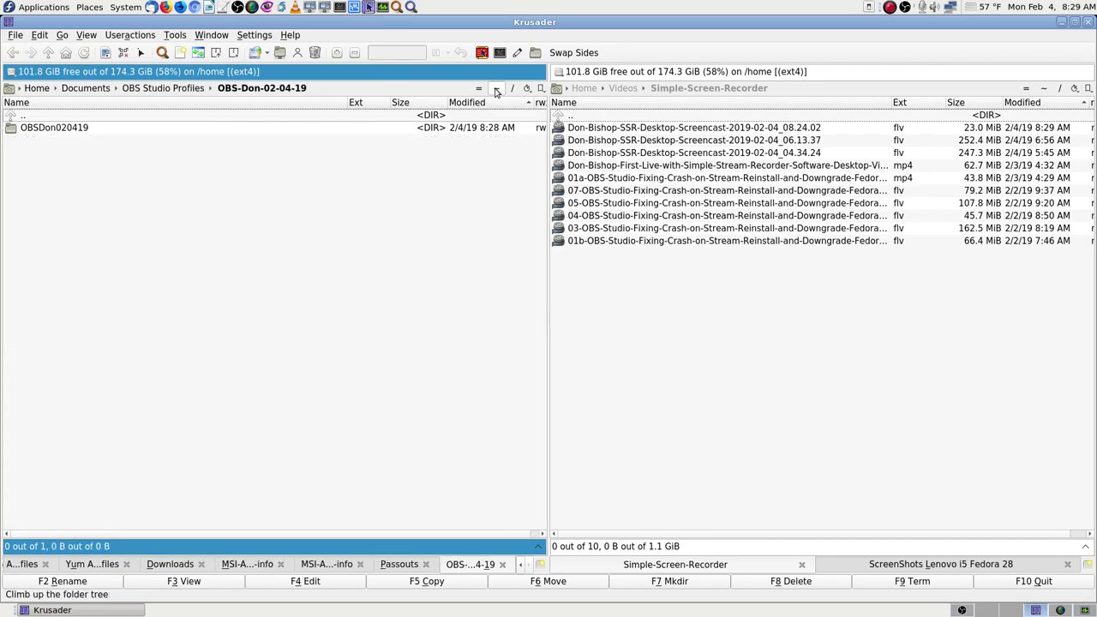
pyautogui.press('Down')
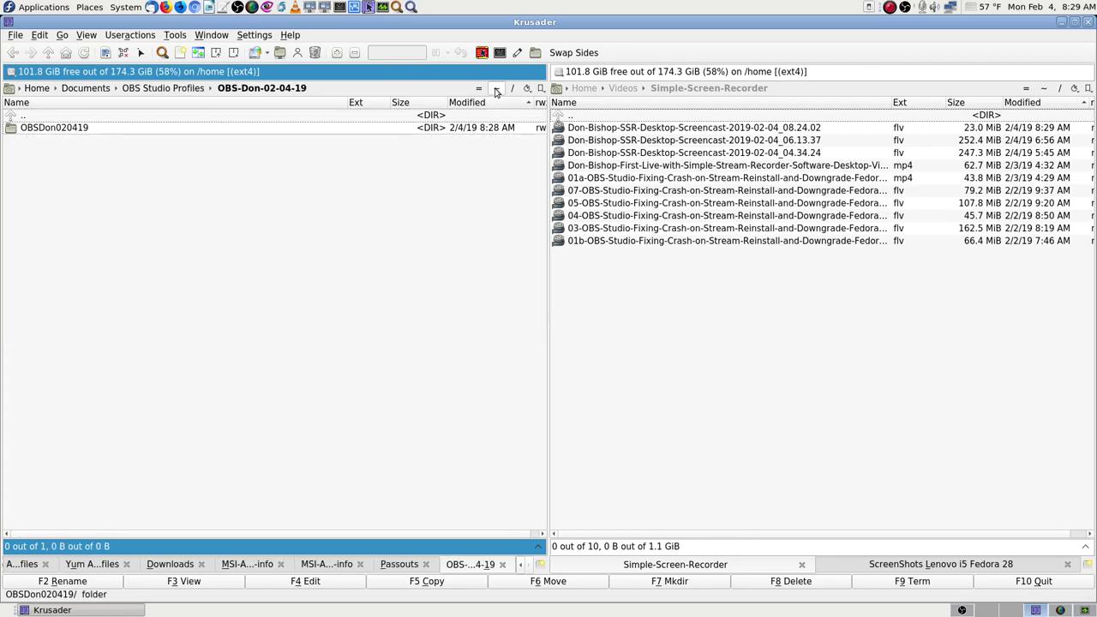
pyautogui.press('Return')
# Recheck the streamEncoder, service and basic files, then go back up to OBS Studio Profiles
pyautogui.click(495, 90)
pyautogui.press('Return')
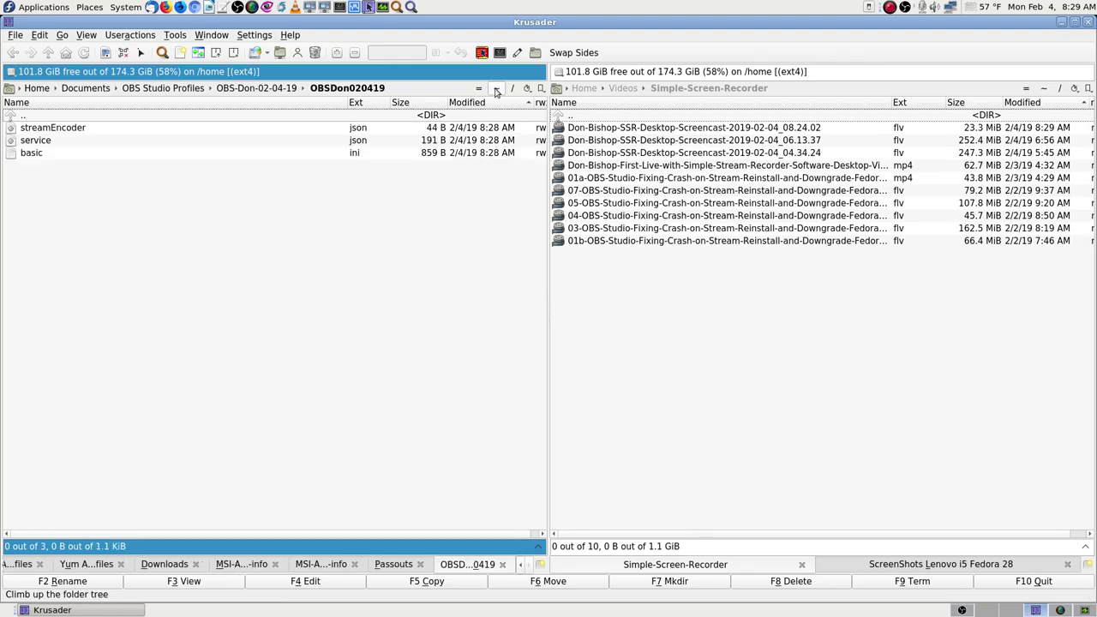
pyautogui.click(496, 90)
pyautogui.click(495, 90)
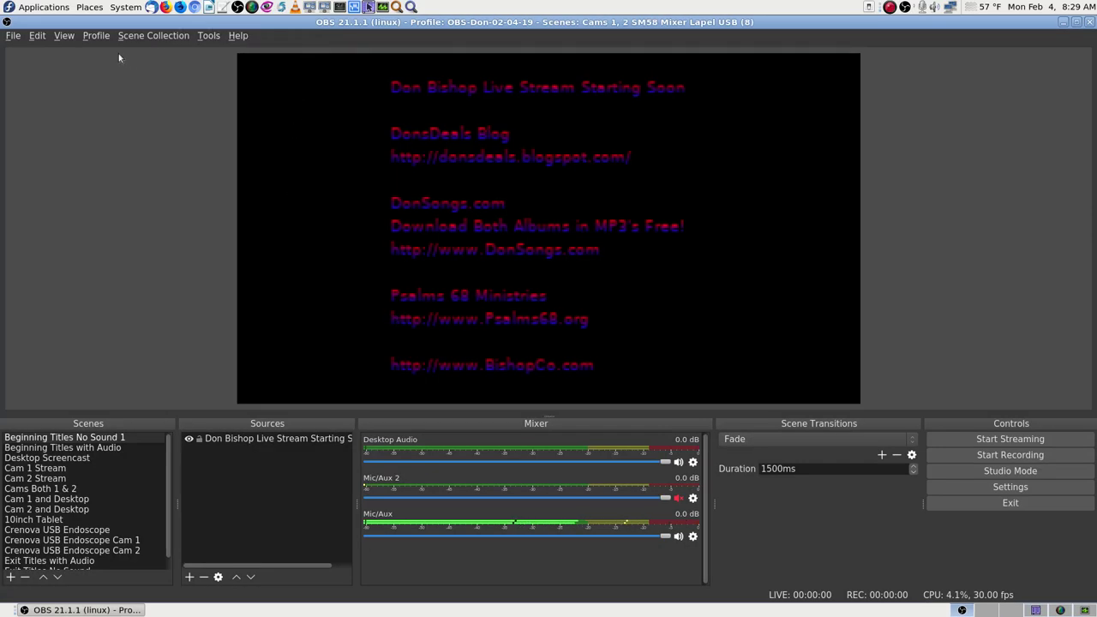
# Open Scene Collections and briefly select the newest file, Cams_1_2_SM58_Mixer_Lapel_USB_8
pyautogui.click(123, 37)
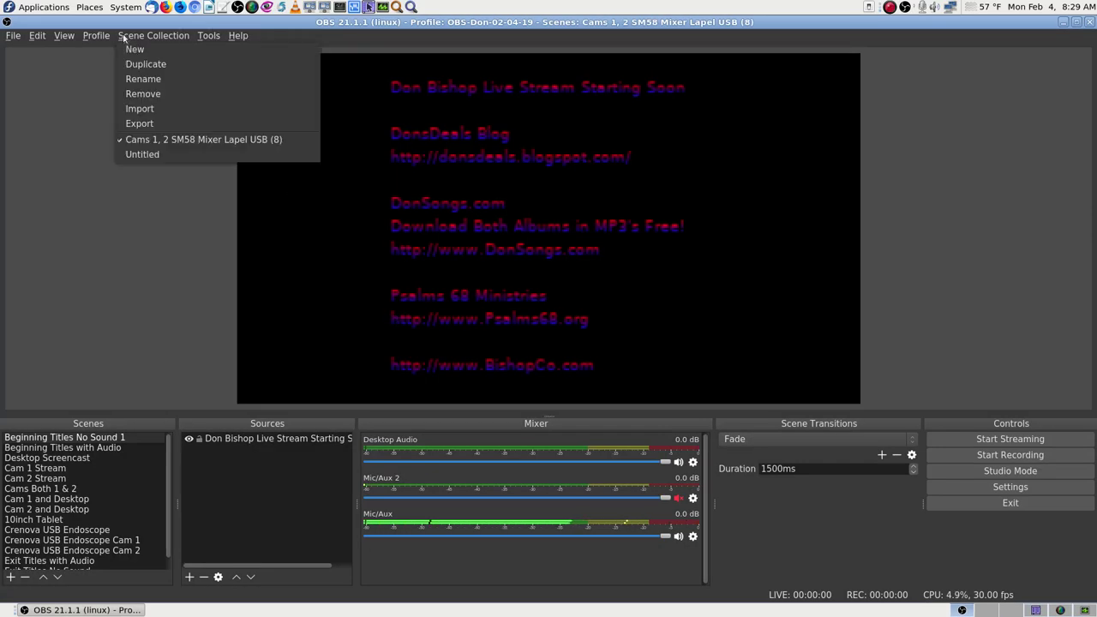
pyautogui.click(117, 229)
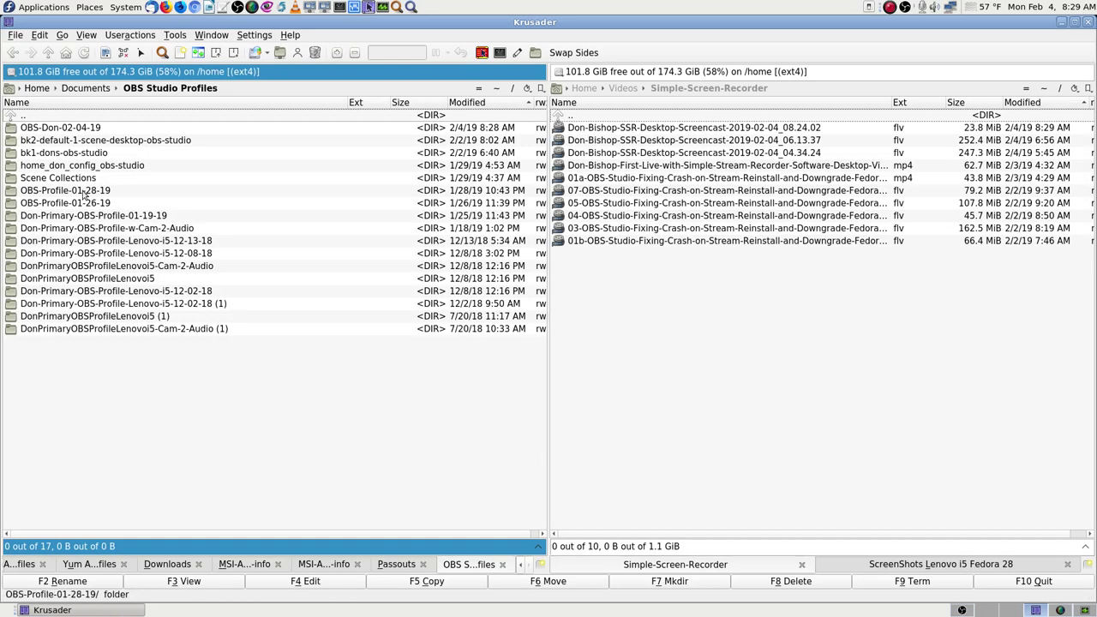
pyautogui.doubleClick(57, 178)
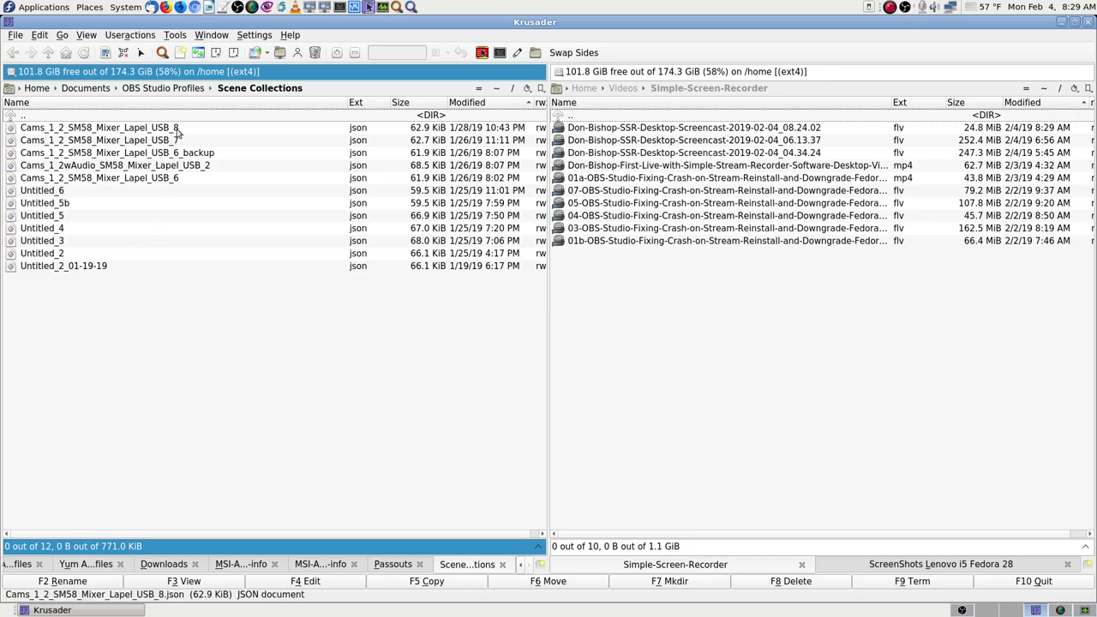
pyautogui.moveTo(177, 131)
pyautogui.click(96, 127)
pyautogui.click(156, 120)
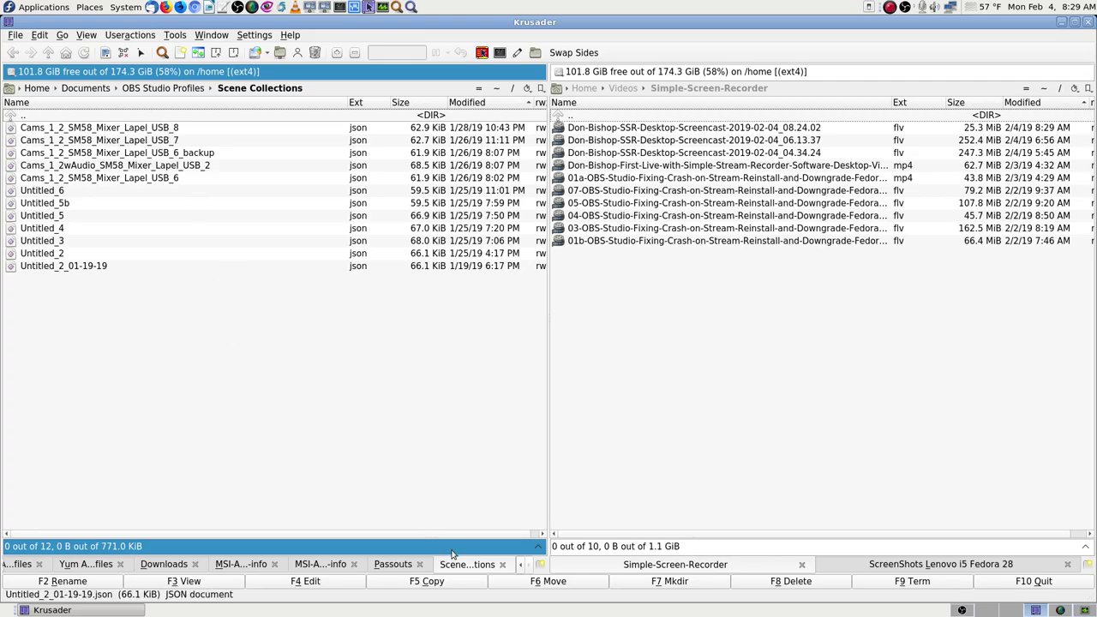
# Start renaming the OBS scene collection and change its number from (8) to (9)
pyautogui.click(962, 609)
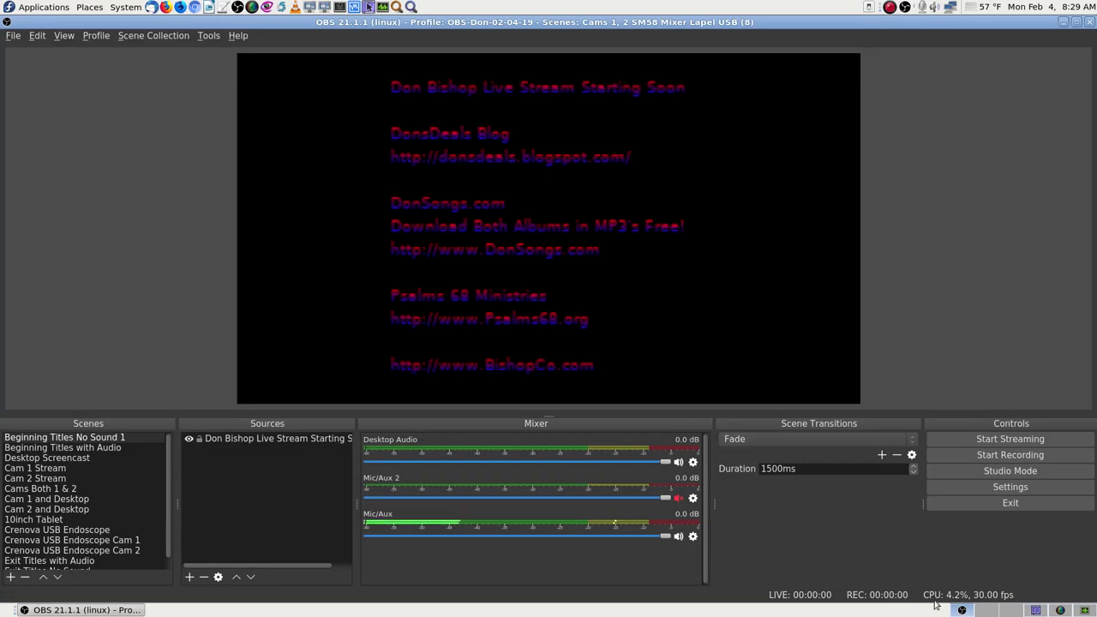
pyautogui.click(148, 38)
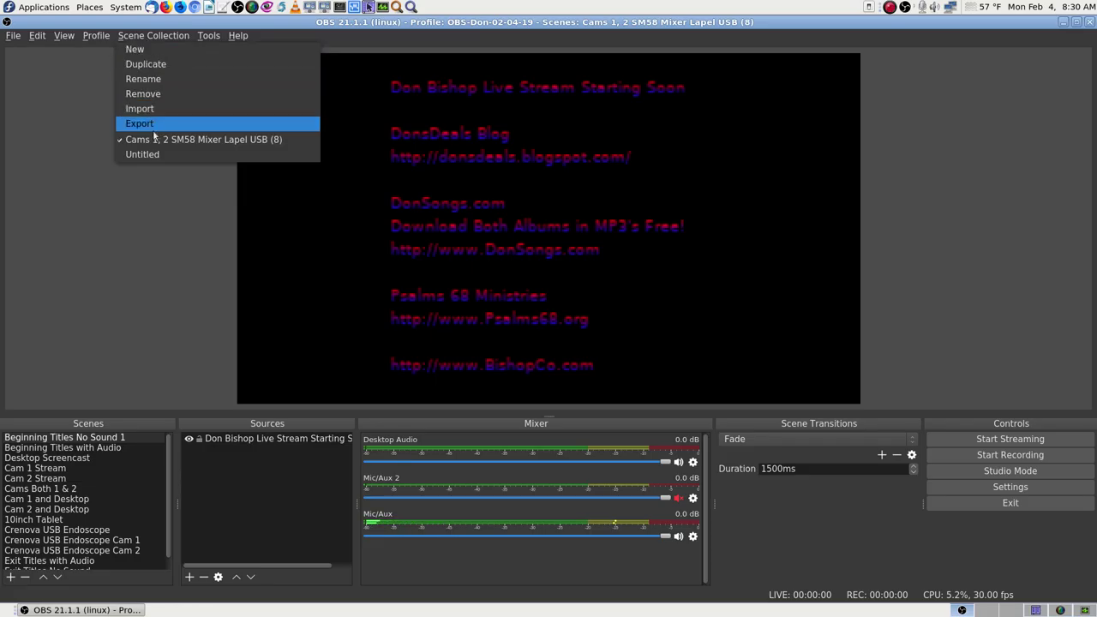
pyautogui.click(154, 80)
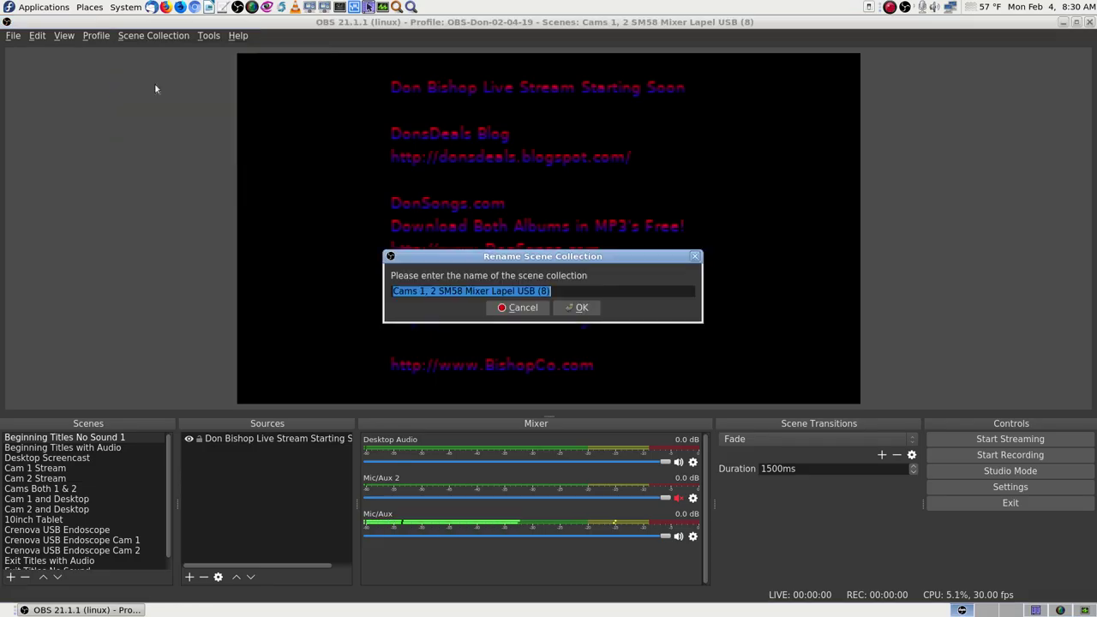
pyautogui.press('End')
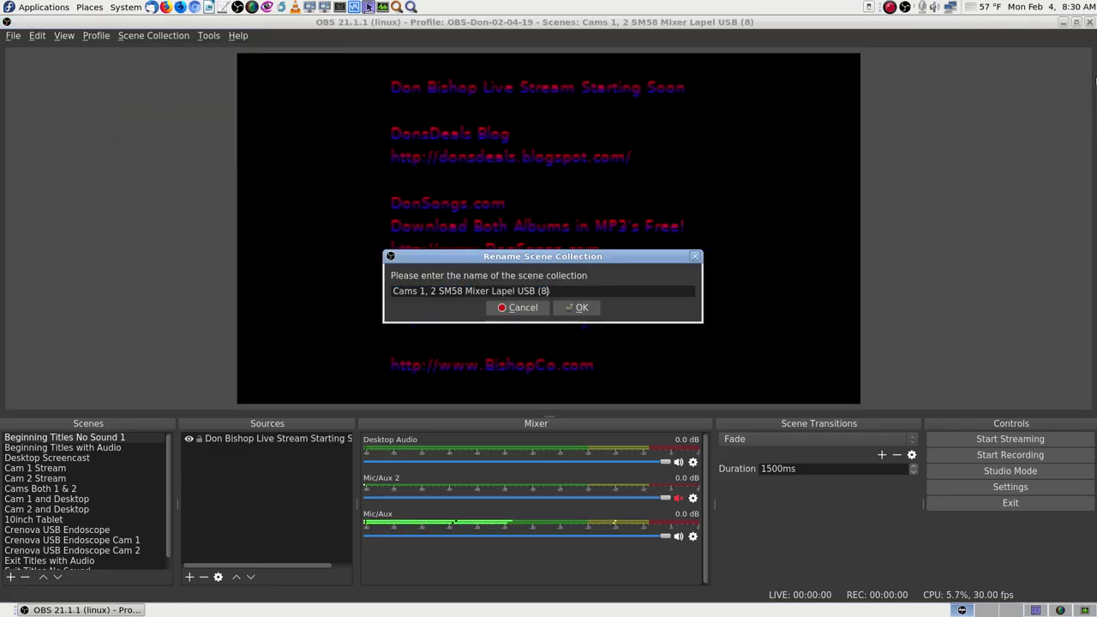
pyautogui.press('Delete')
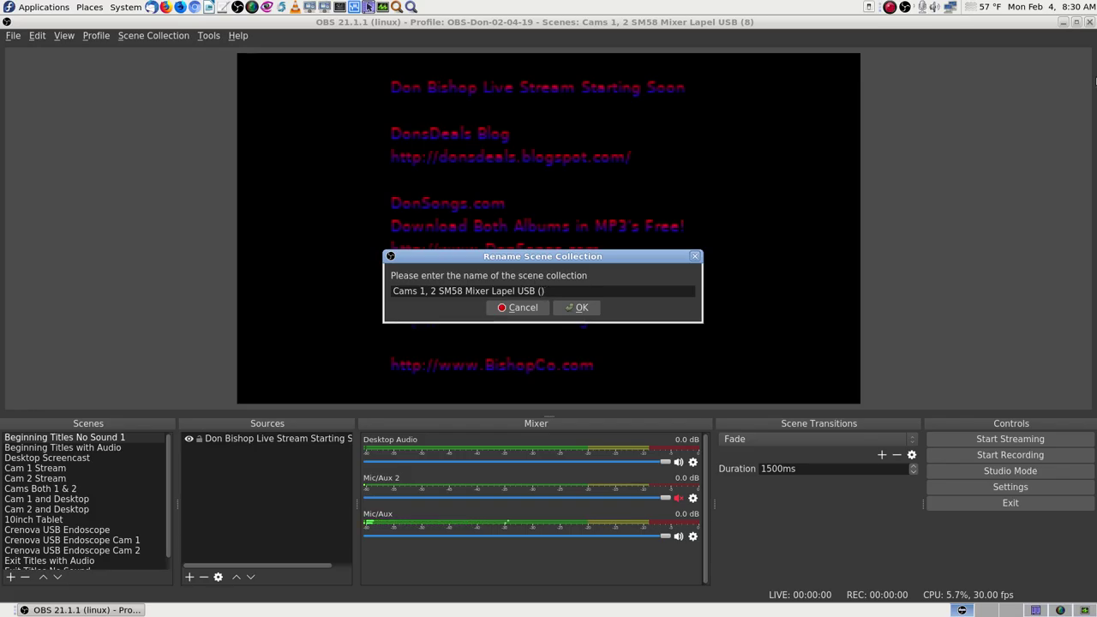
pyautogui.write('9')
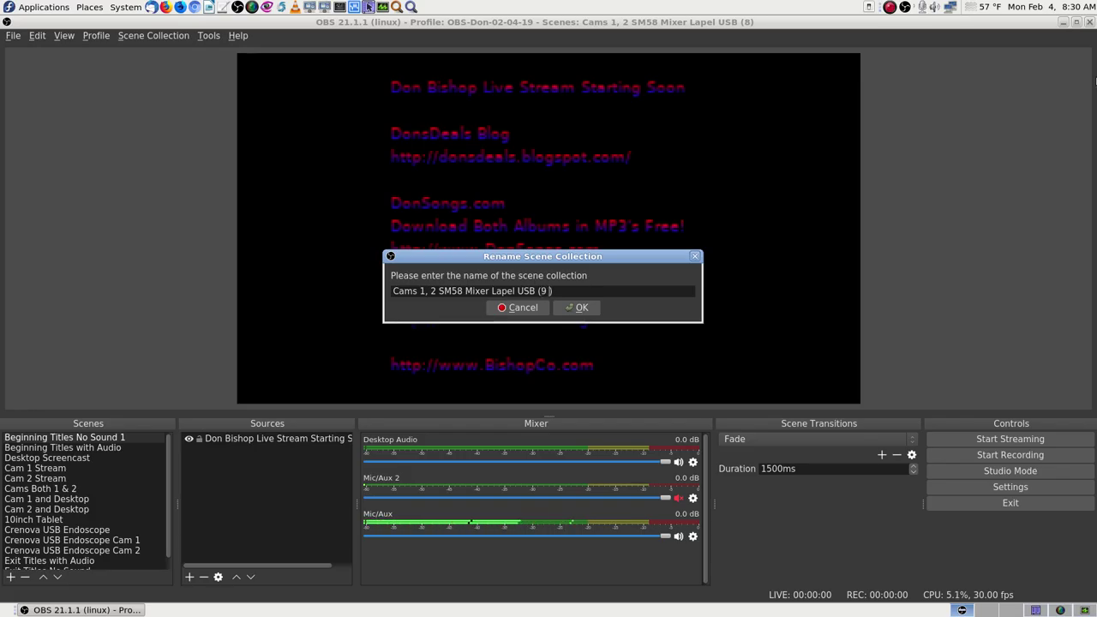
# Append the date 02-04-19 to the collection name and confirm it
pyautogui.press('End')
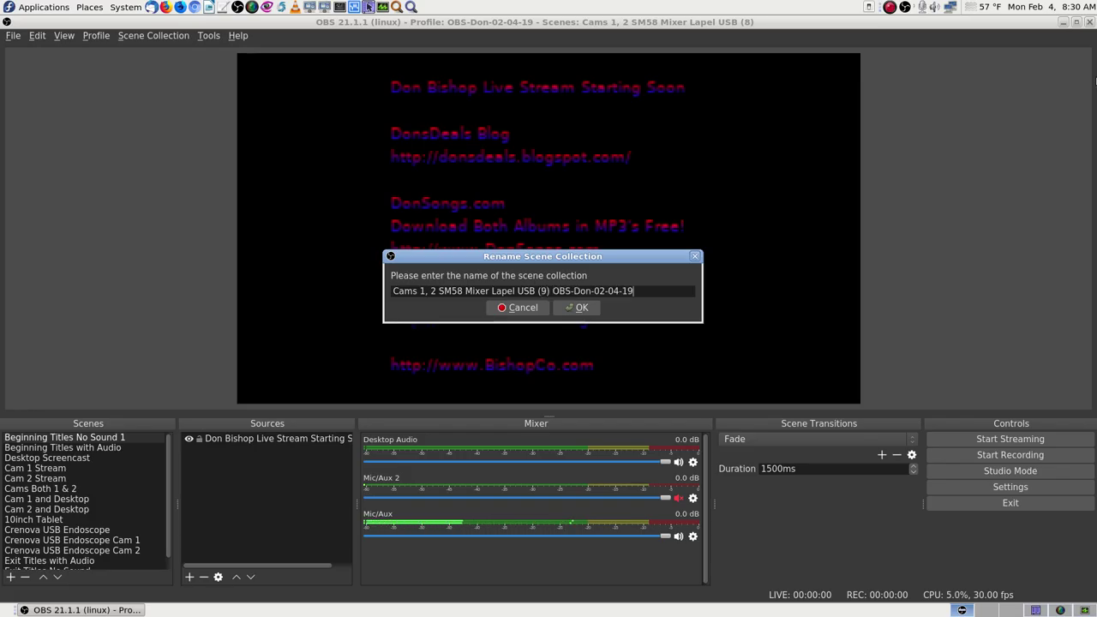
pyautogui.write('OBS-Don-02-04-19')
pyautogui.click(554, 291)
pyautogui.press('BackSpace')
pyautogui.press('Delete')
pyautogui.press('Delete')
pyautogui.press('Delete')
pyautogui.press('Delete')
pyautogui.press('Delete')
pyautogui.press('Delete')
pyautogui.press('Delete')
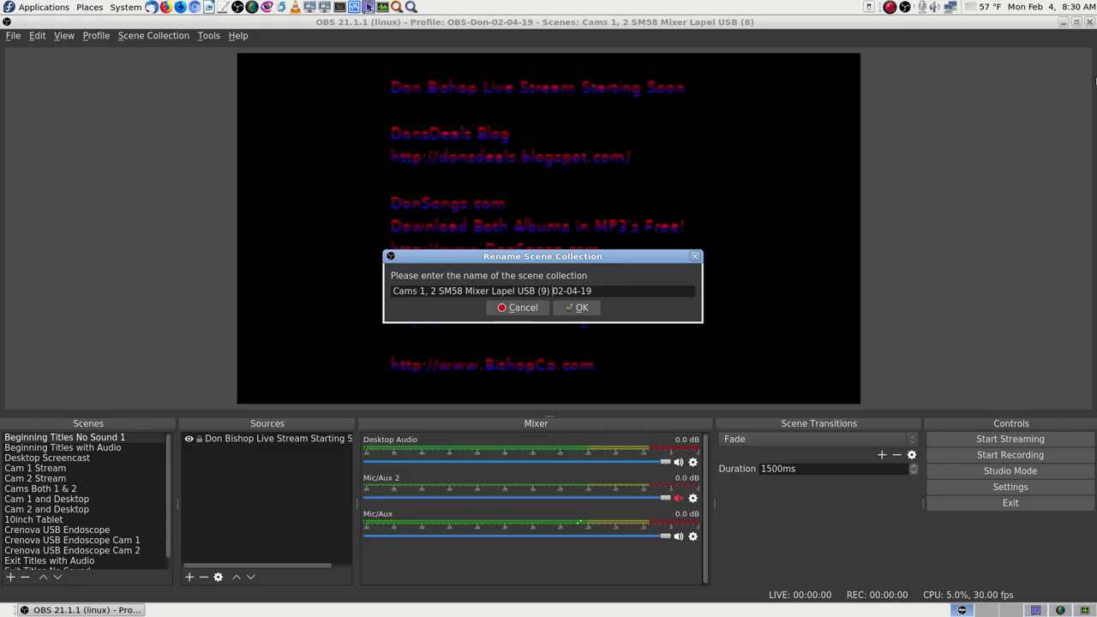
pyautogui.press('Return')
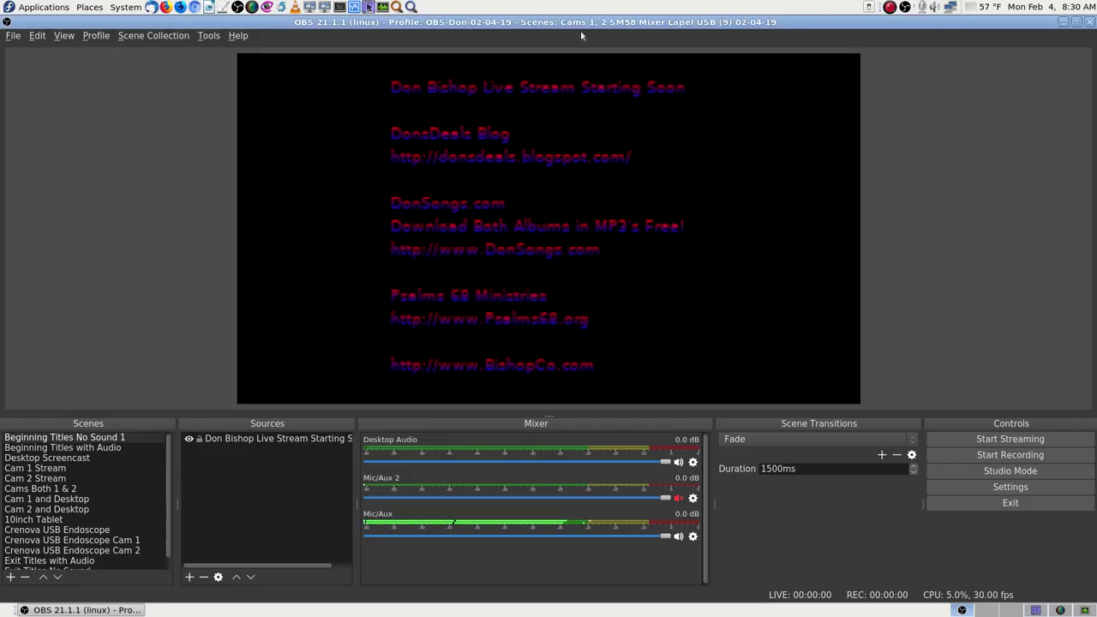
pyautogui.click(161, 39)
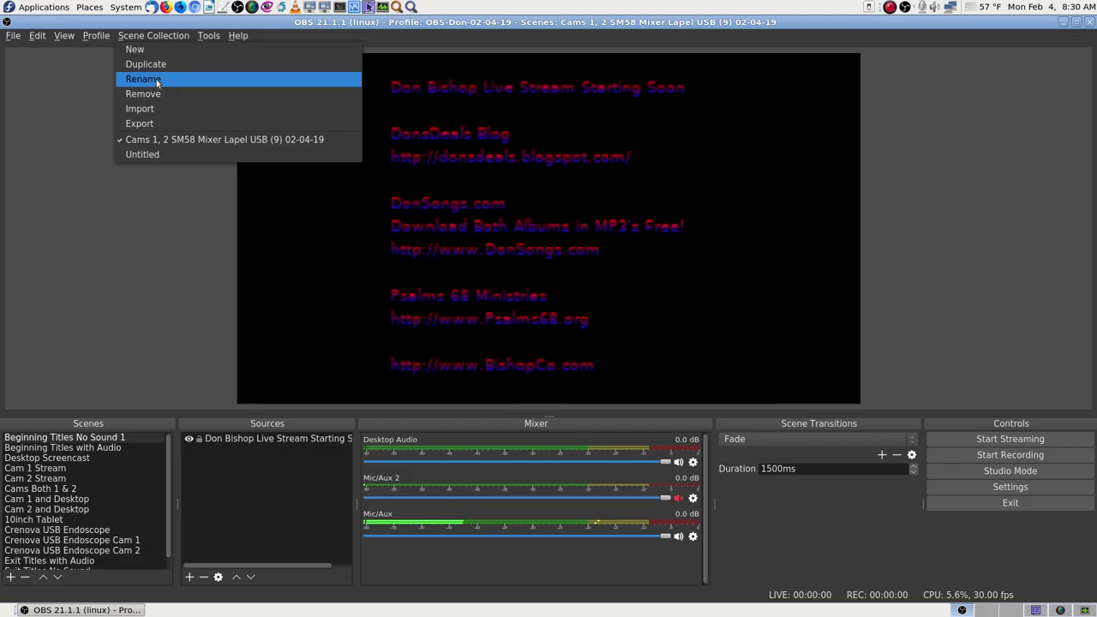
pyautogui.click(156, 79)
pyautogui.rightClick(486, 285)
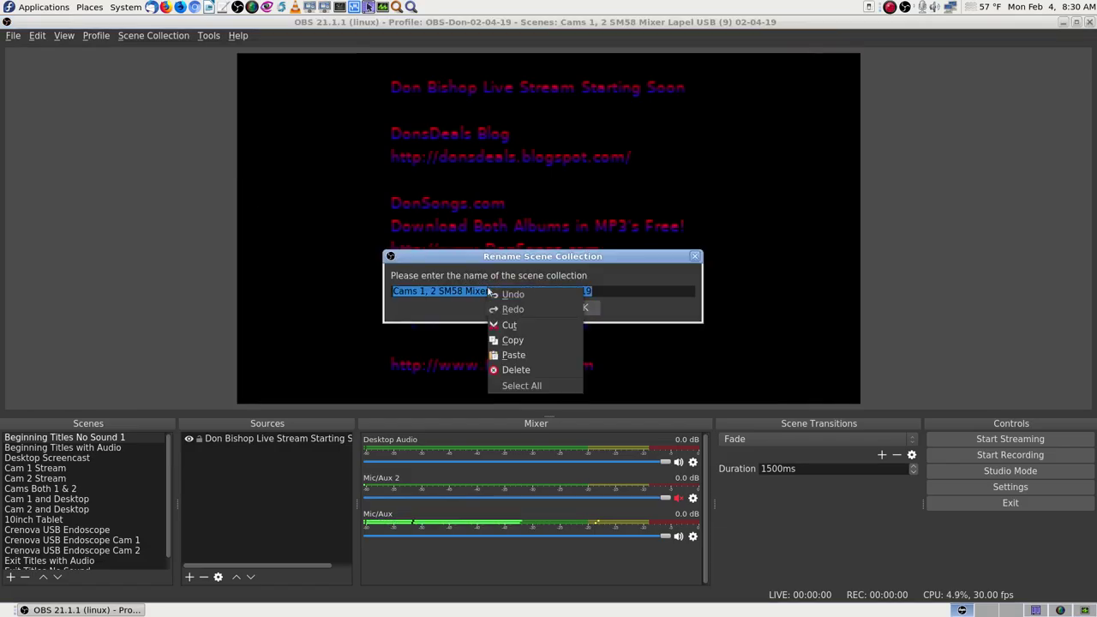
pyautogui.click(528, 329)
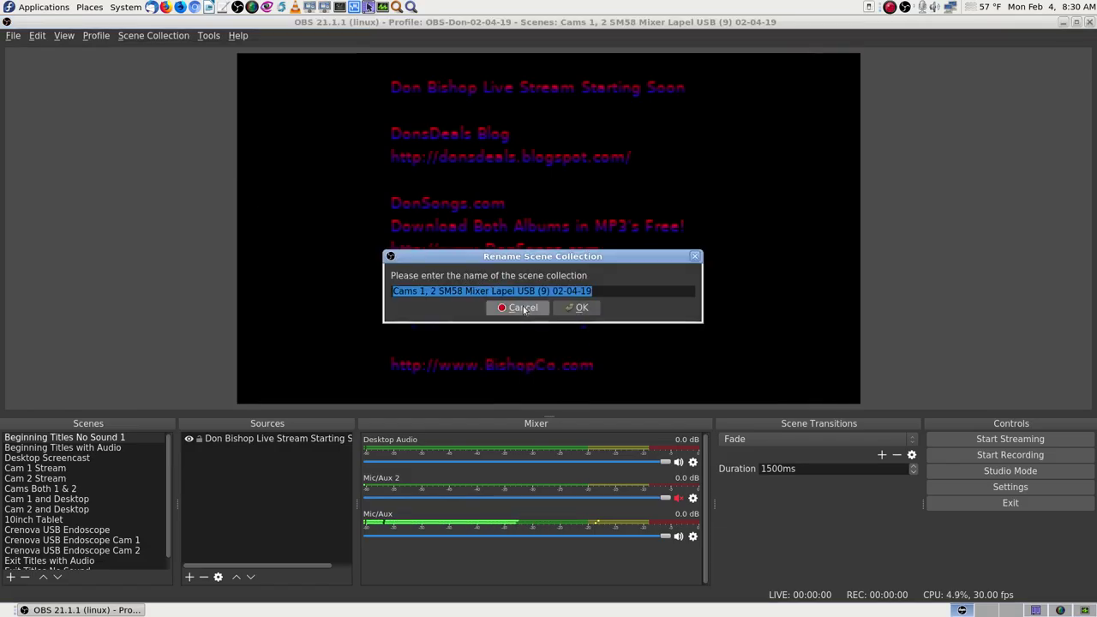
pyautogui.click(523, 308)
pyautogui.click(137, 37)
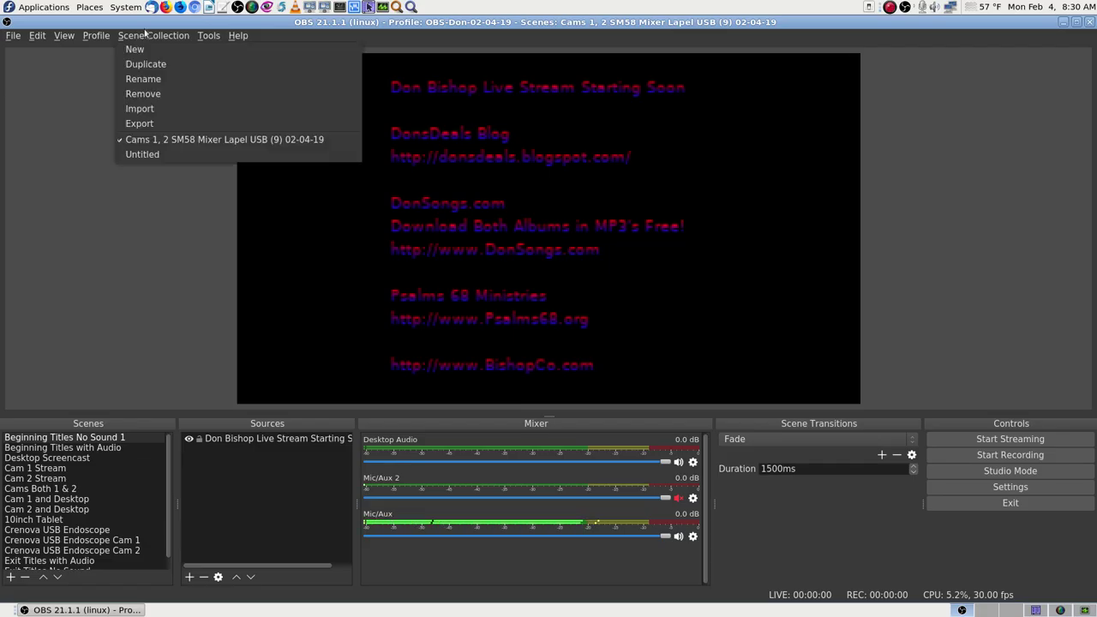
# Export the scene collection to Documents/OBS Studio Profiles/Scene Collections as Cams_1_2_SM58_Mixer_Lapel_USB_9_020419.json
pyautogui.click(152, 123)
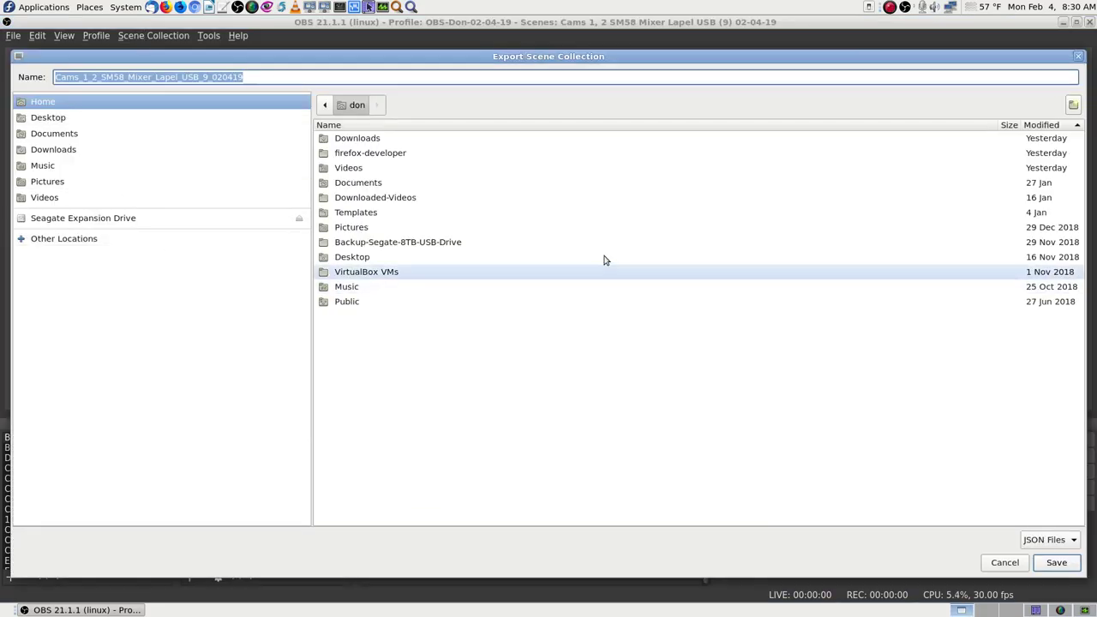
pyautogui.click(75, 135)
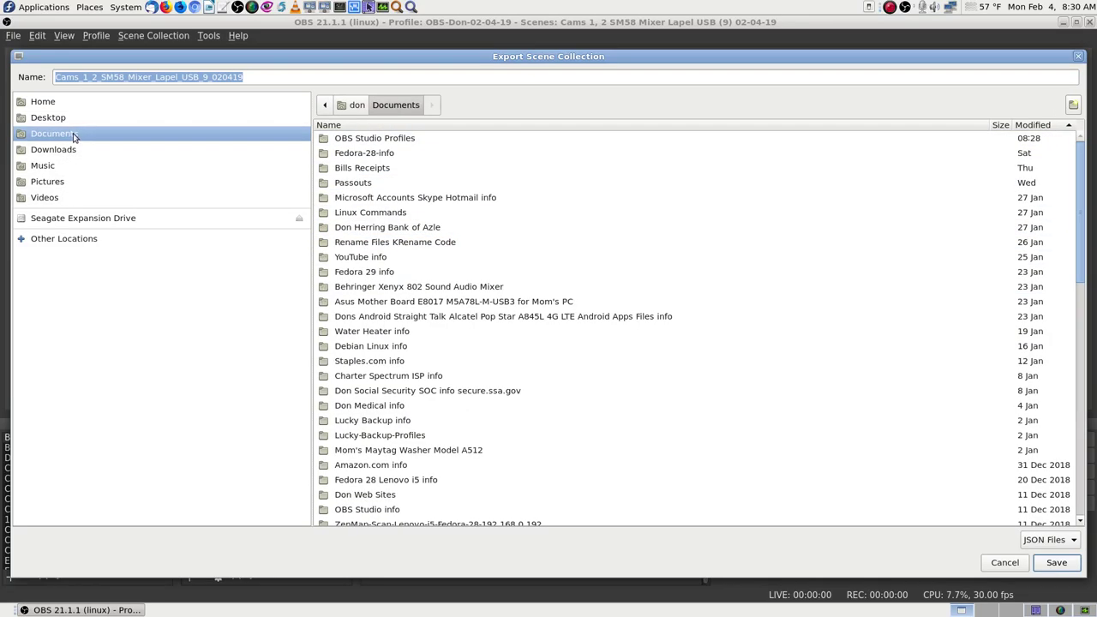
pyautogui.doubleClick(347, 139)
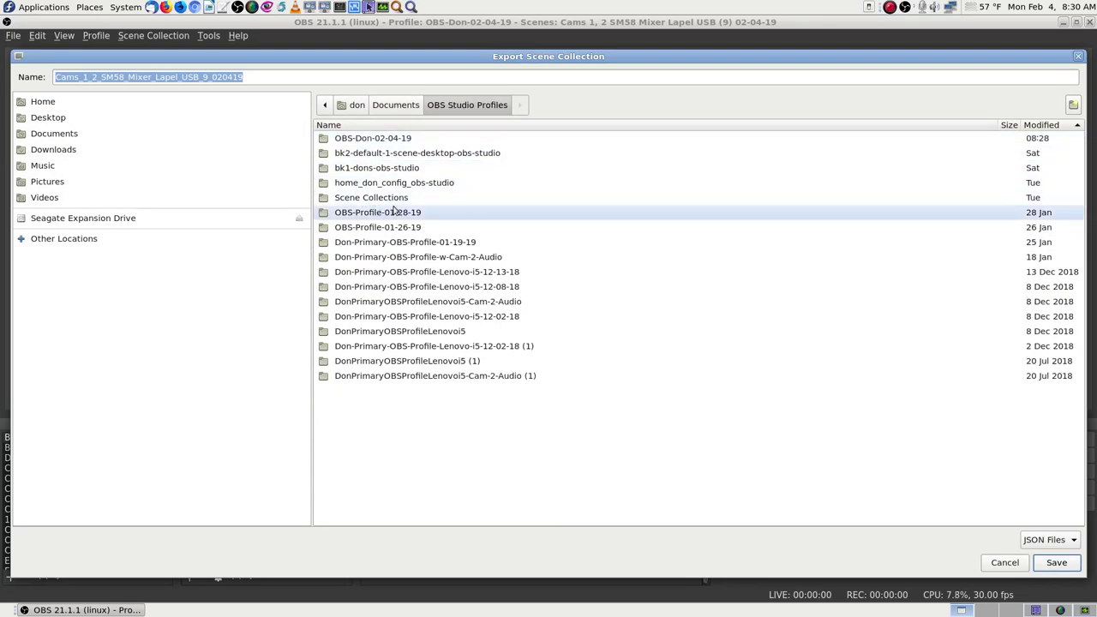
pyautogui.doubleClick(386, 201)
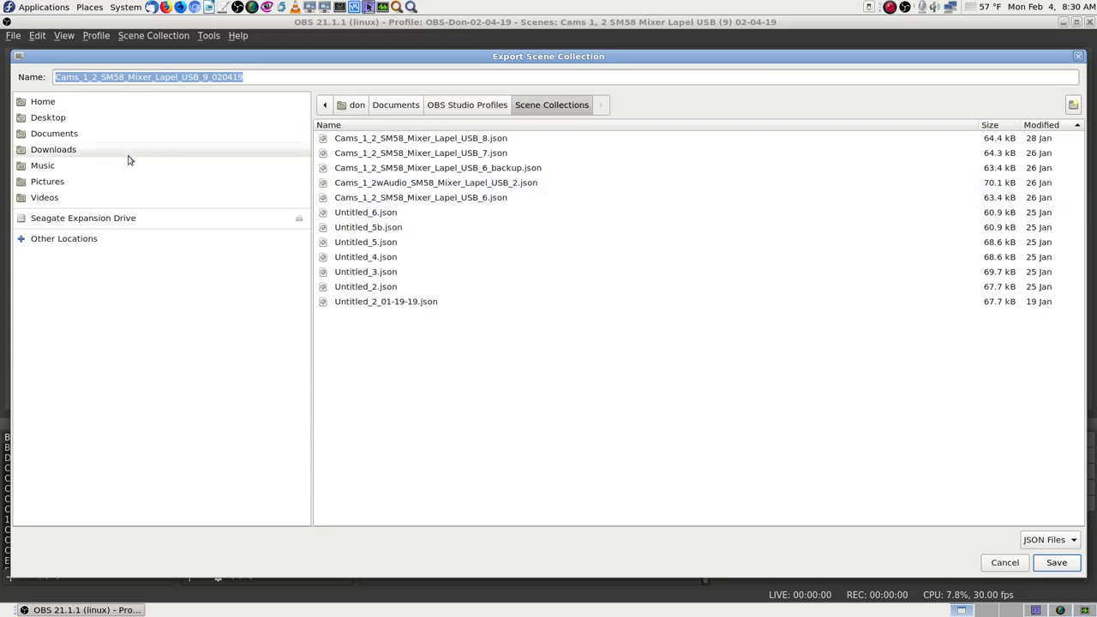
pyautogui.click(276, 77)
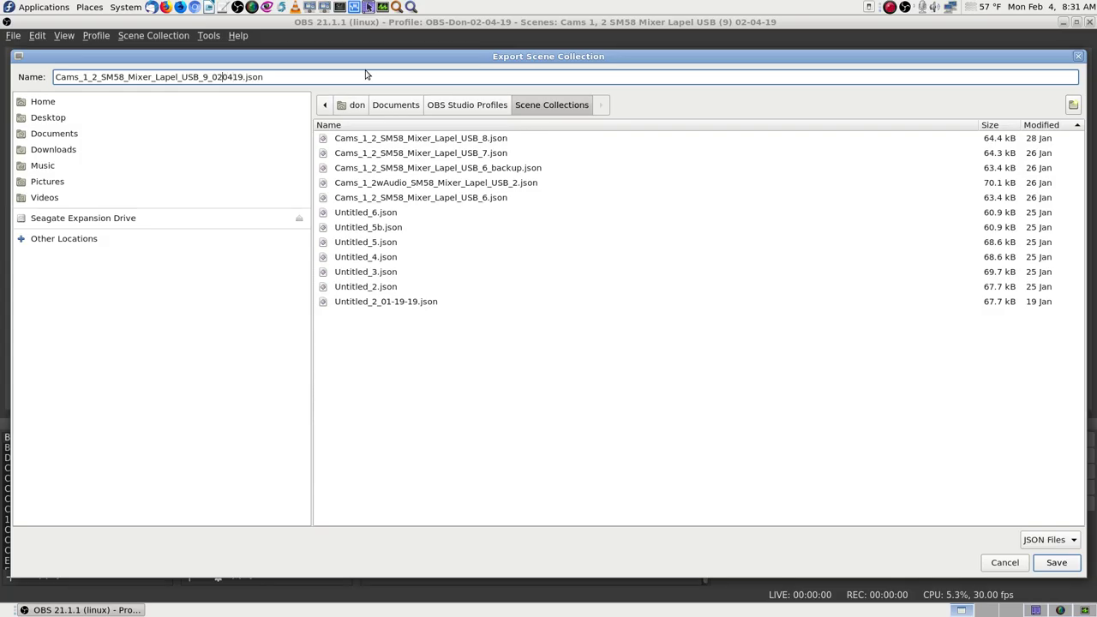
pyautogui.write('_')
pyautogui.press('BackSpace')
pyautogui.click(1059, 563)
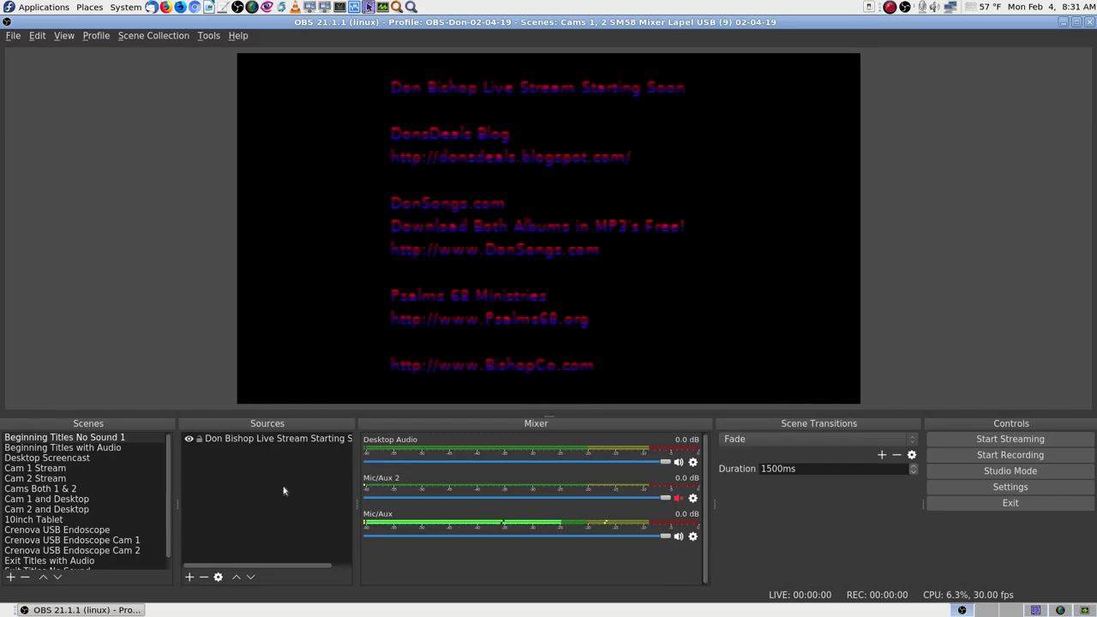
# Check the active scene collection and profile in OBS, then switch to Krusader
pyautogui.click(156, 36)
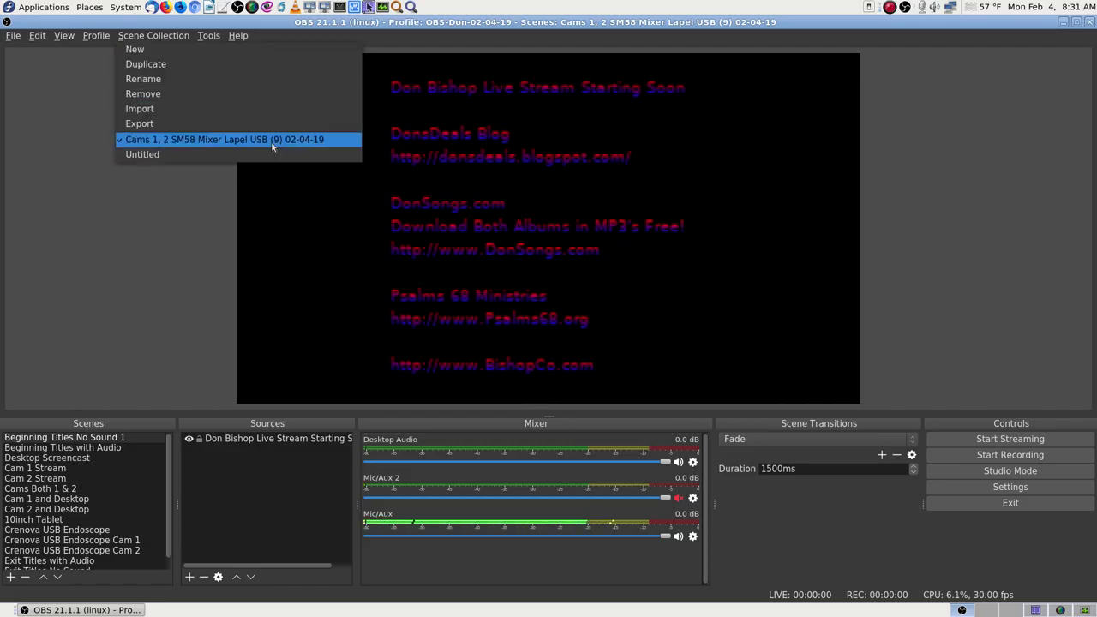
pyautogui.click(179, 189)
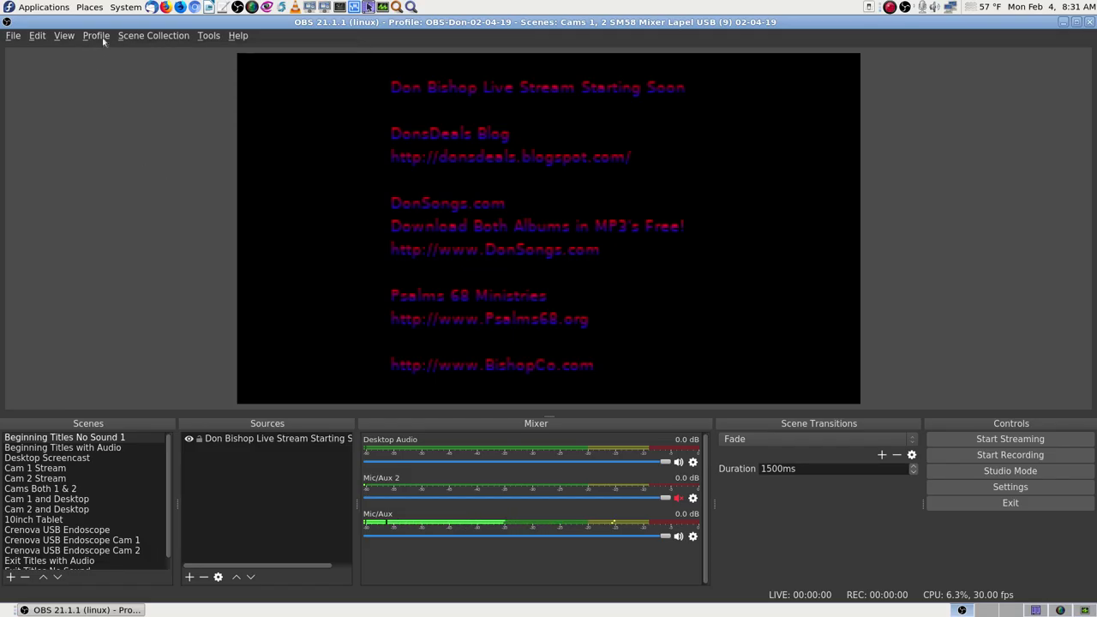
pyautogui.click(96, 36)
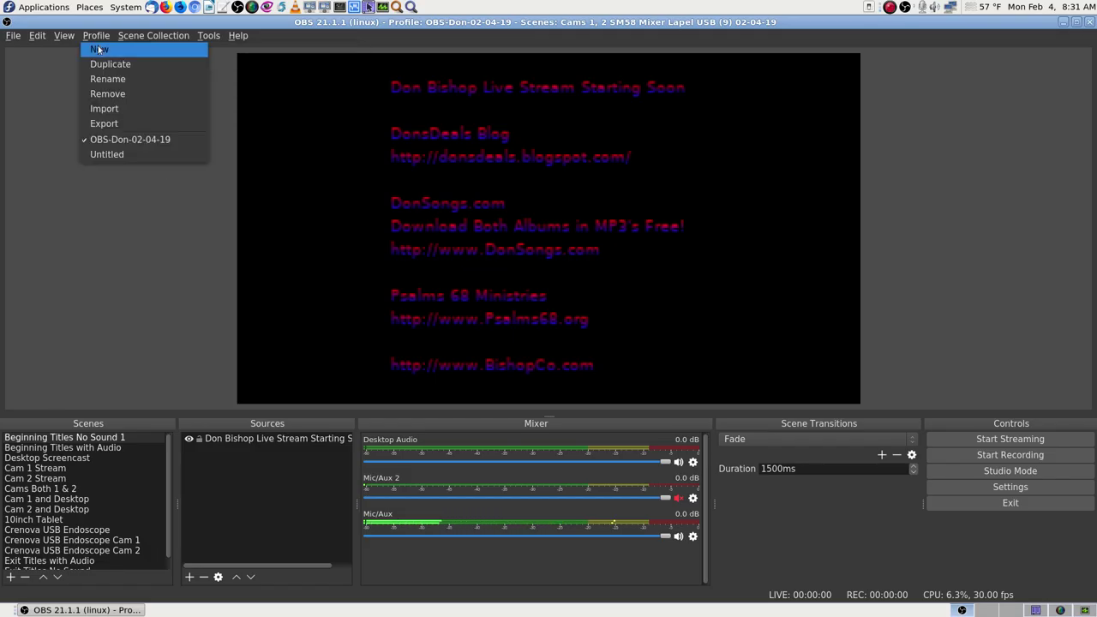
pyautogui.click(155, 215)
pyautogui.hotkey('ctrl', 'alt', 'Right')
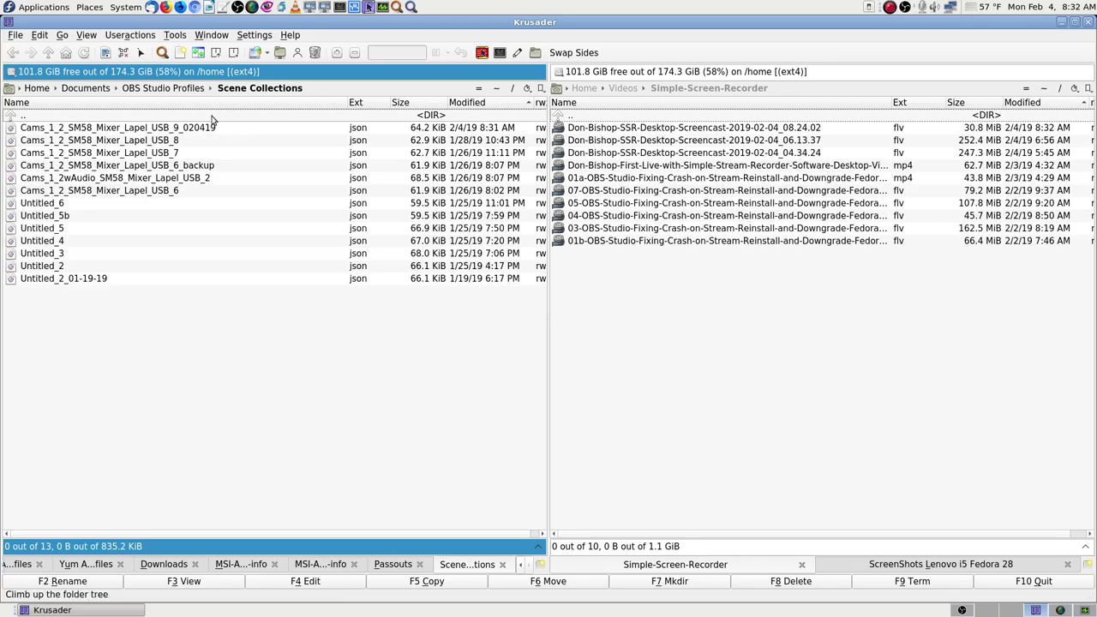
# Compare the USB_8 and new USB_9_020419 collection files in the Scene Collections list
pyautogui.press('Down')
pyautogui.press('Down')
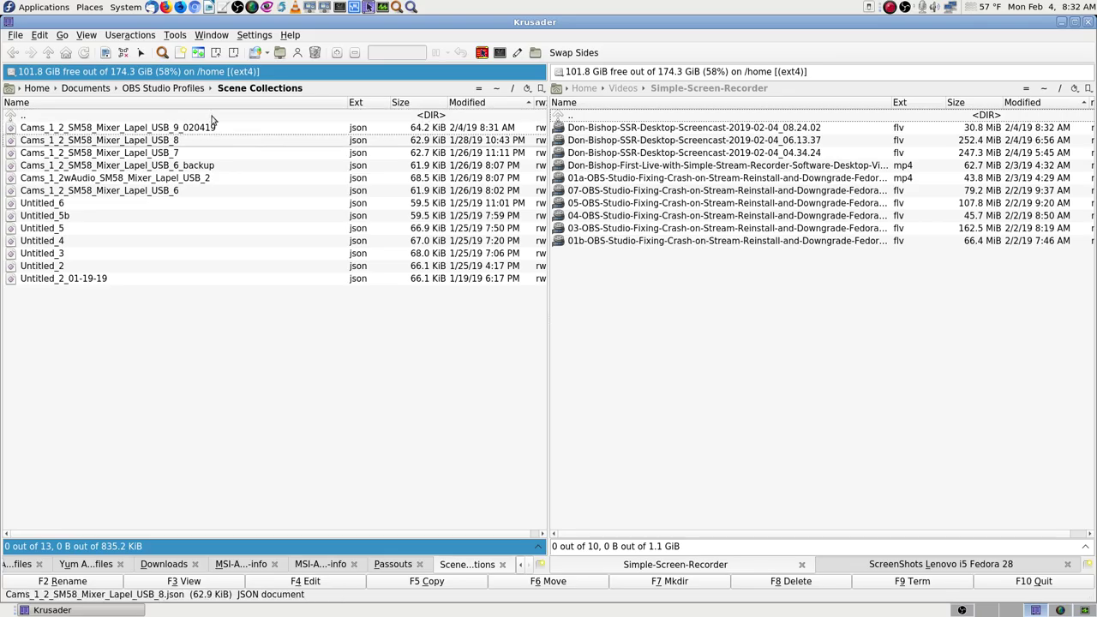
pyautogui.press('Up')
pyautogui.press('Down')
pyautogui.press('Up')
pyautogui.press('Down')
pyautogui.press('Up')
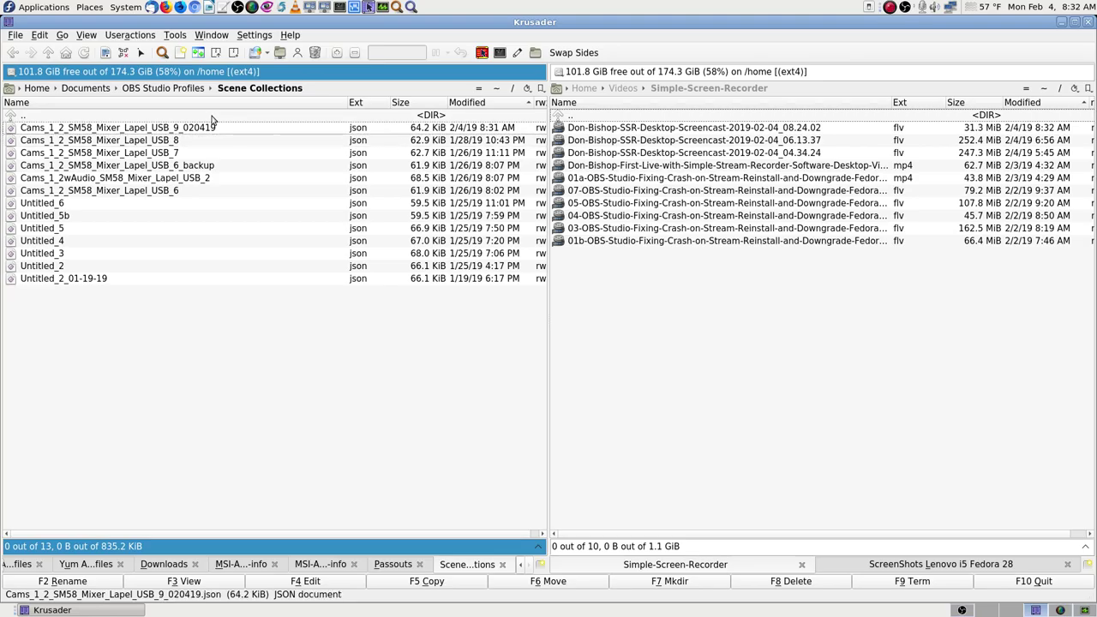
pyautogui.press('Down')
pyautogui.press('Up')
pyautogui.press('Up')
pyautogui.press('Down')
pyautogui.press('Down')
pyautogui.press('Down')
pyautogui.press('Down')
pyautogui.press('Up')
pyautogui.press('Up')
pyautogui.press('Up')
pyautogui.press('Up')
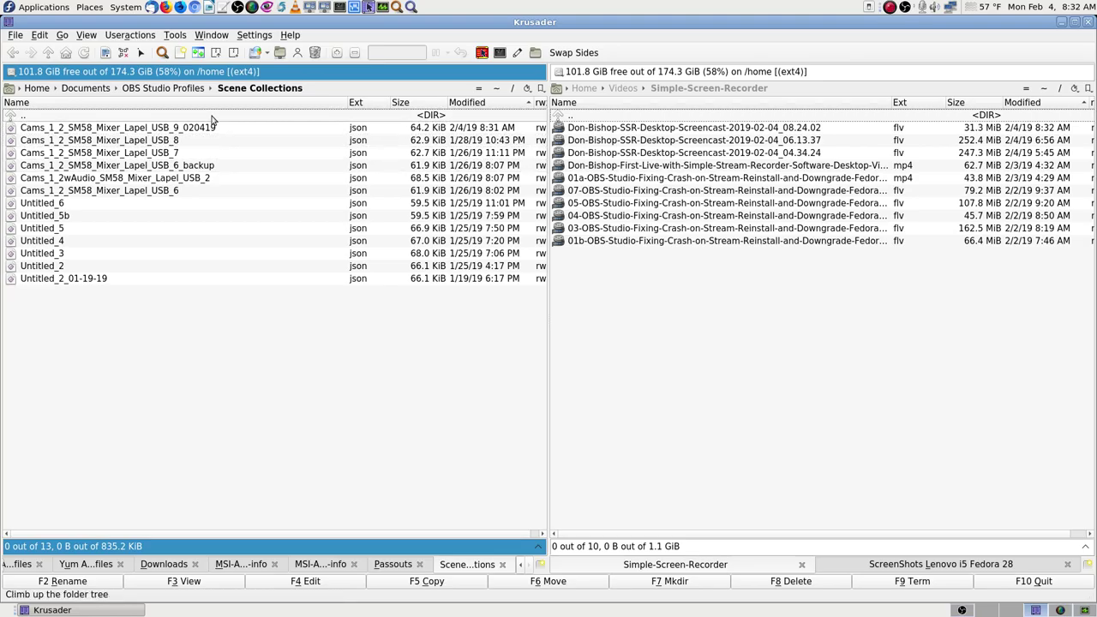
# Go up to OBS Studio Profiles and inspect the OBS-Don-02-04-19 profile folder's contents
pyautogui.press('Return')
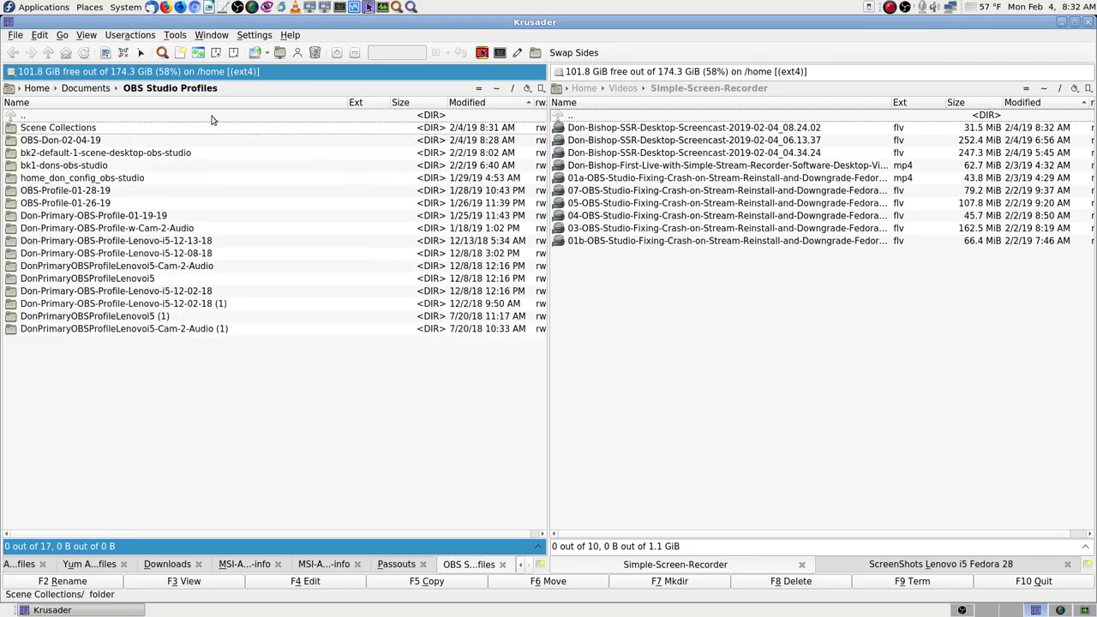
pyautogui.press('Down')
pyautogui.press('Down')
pyautogui.press('Down')
pyautogui.press('Down')
pyautogui.press('Up')
pyautogui.press('Up')
pyautogui.press('Up')
pyautogui.press('Return')
pyautogui.press('Down')
pyautogui.press('Return')
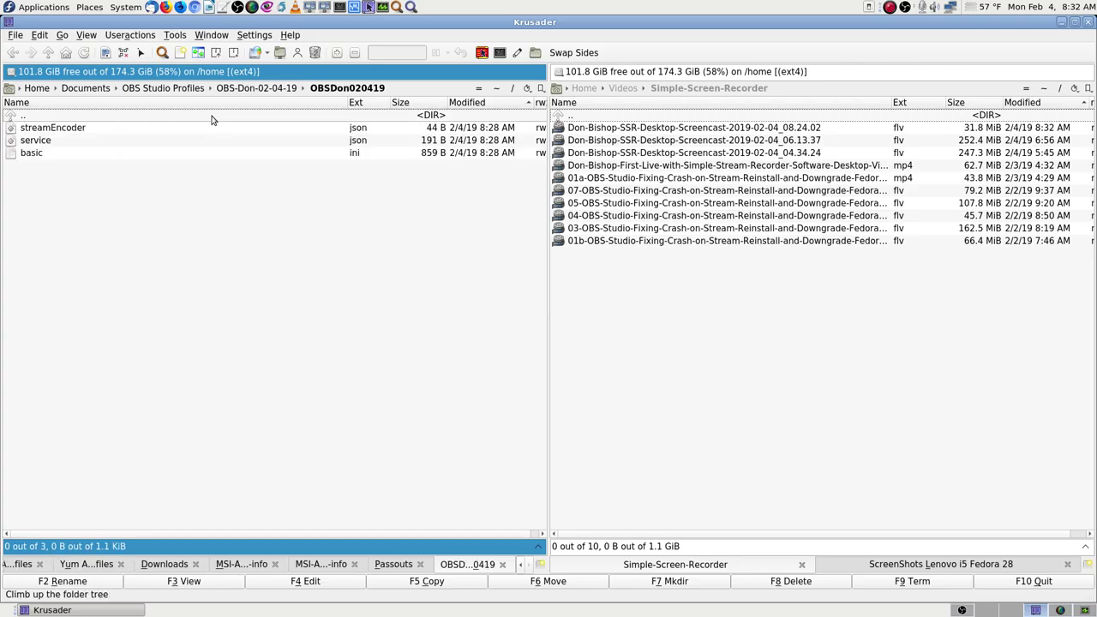
pyautogui.press('BackSpace')
pyautogui.press('BackSpace')
pyautogui.press('Up')
pyautogui.press('Up')
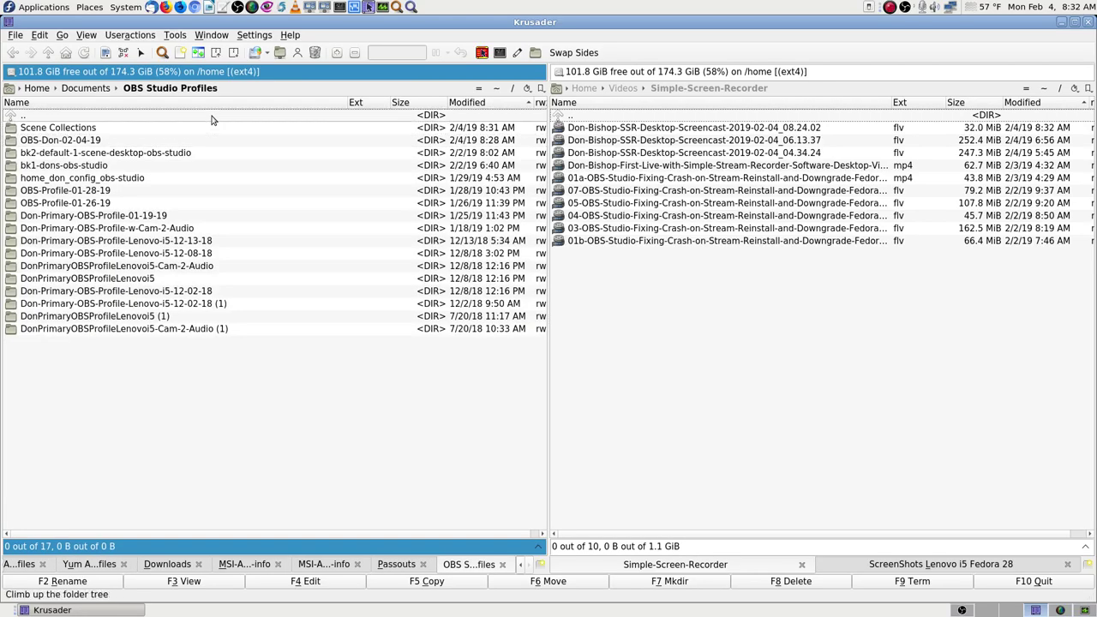
# Revisit Scene Collections, then select DonPrimaryOBSProfileLenovoi5-Cam-2-Audio (1) and clear the selection
pyautogui.press('End')
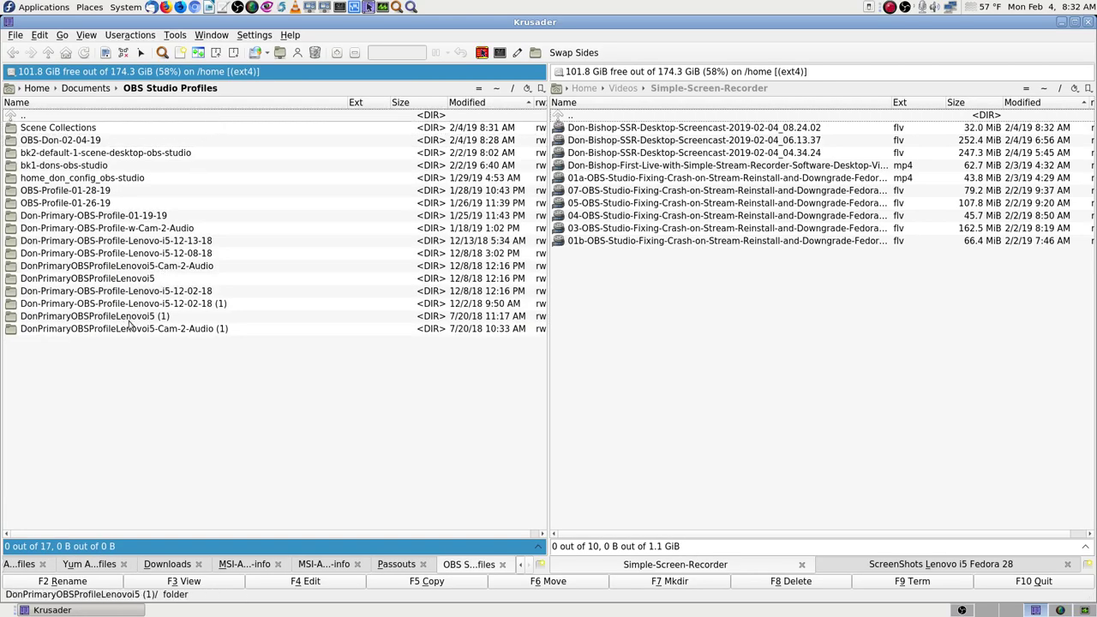
pyautogui.click(76, 130)
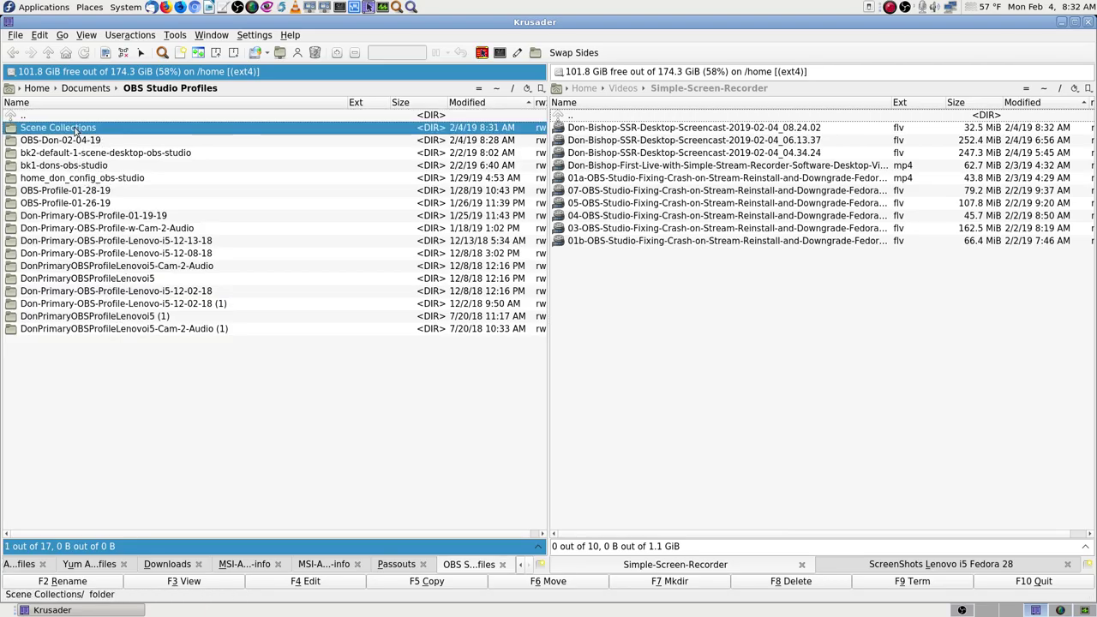
pyautogui.doubleClick(76, 129)
pyautogui.press('BackSpace')
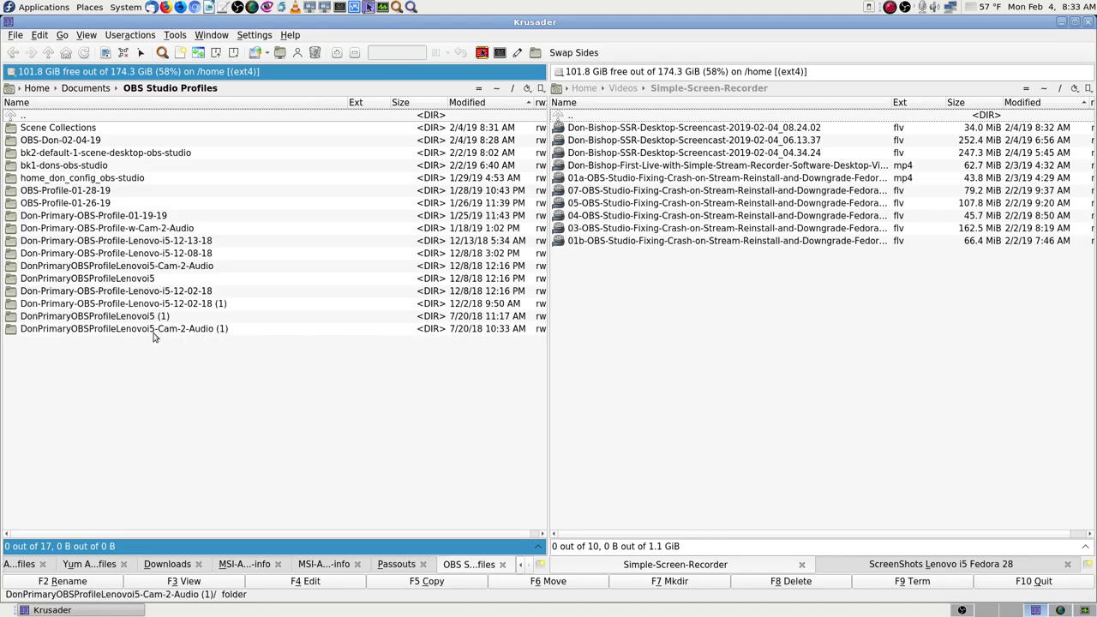
pyautogui.moveTo(154, 337)
pyautogui.click(100, 332)
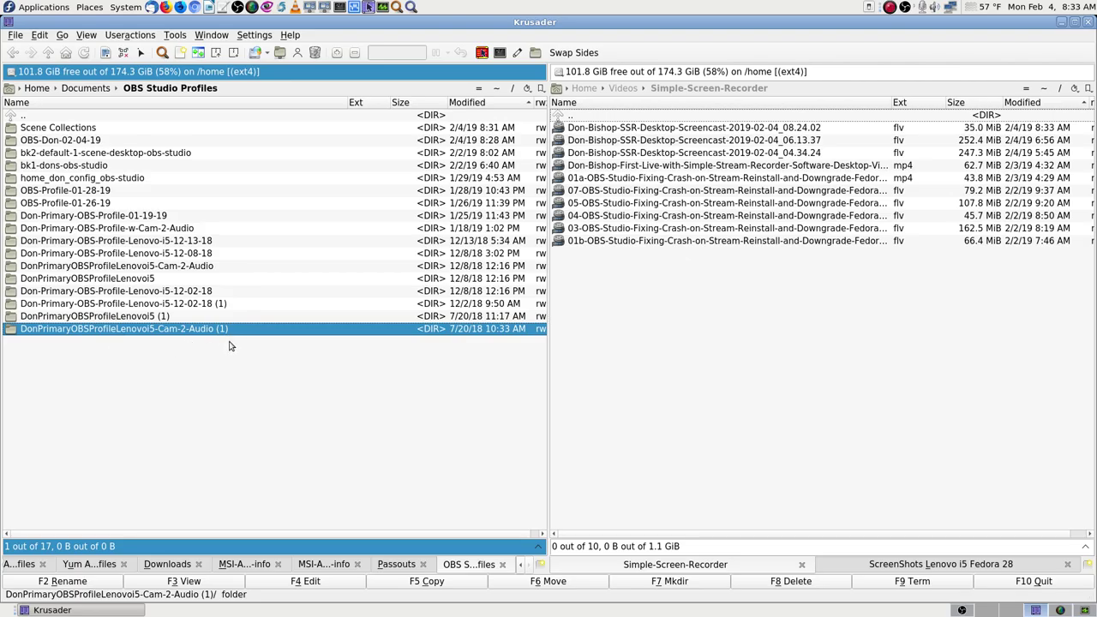
pyautogui.click(99, 118)
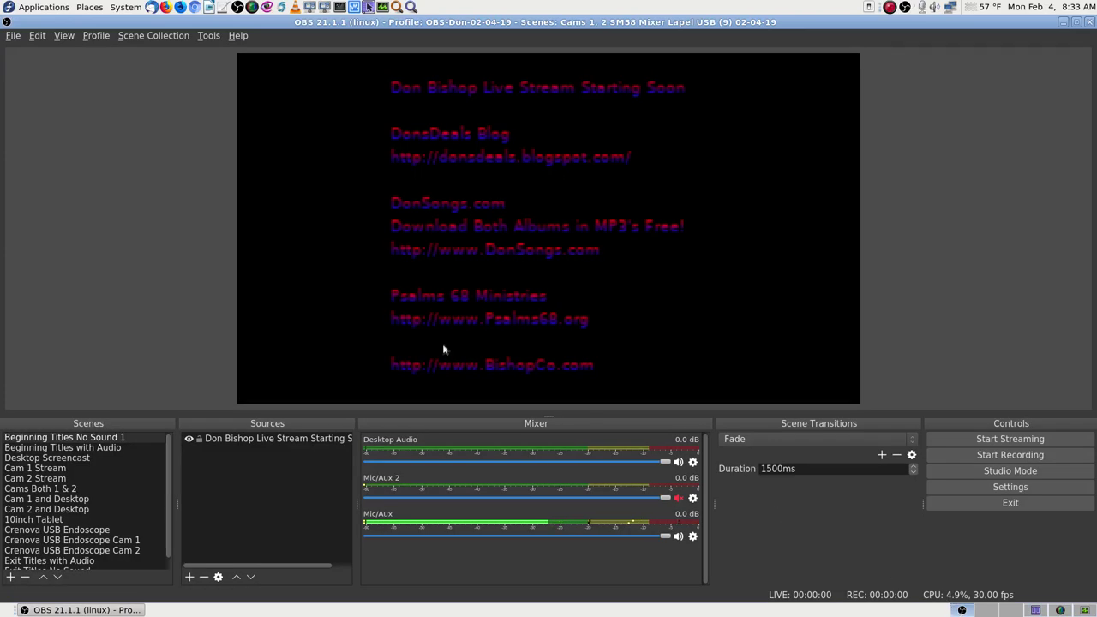
pyautogui.click(97, 37)
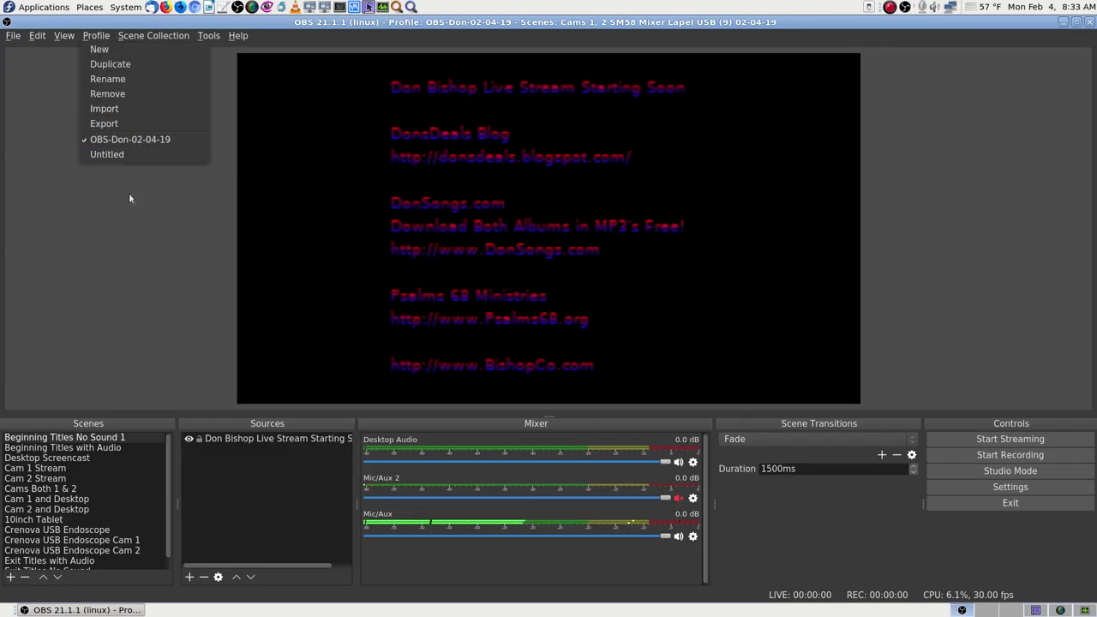
pyautogui.moveTo(158, 36)
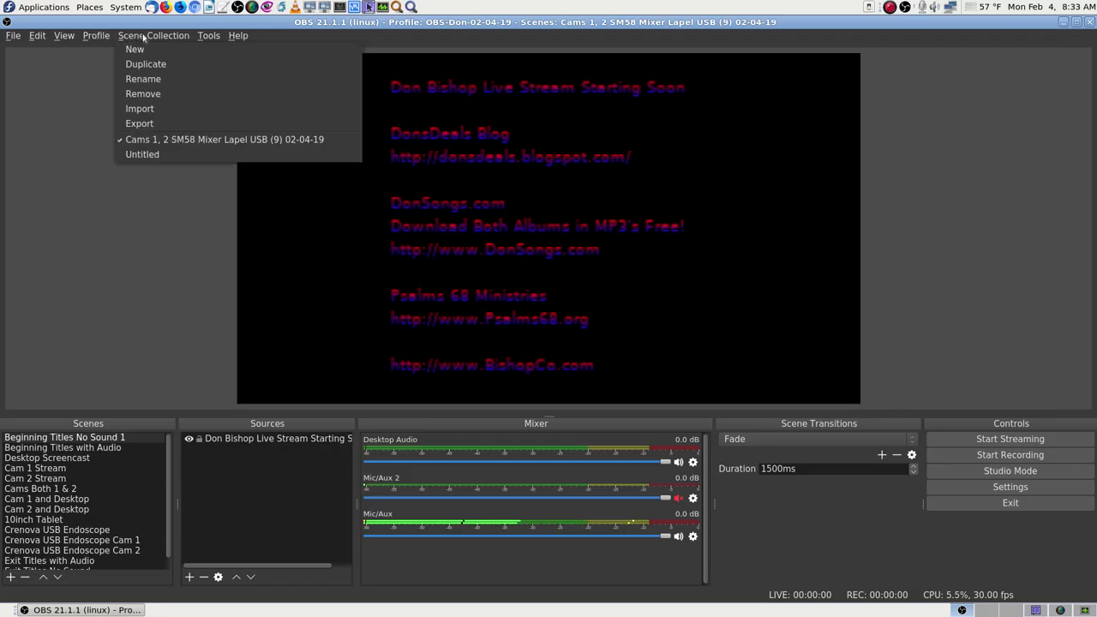
pyautogui.moveTo(96, 37)
pyautogui.click(157, 203)
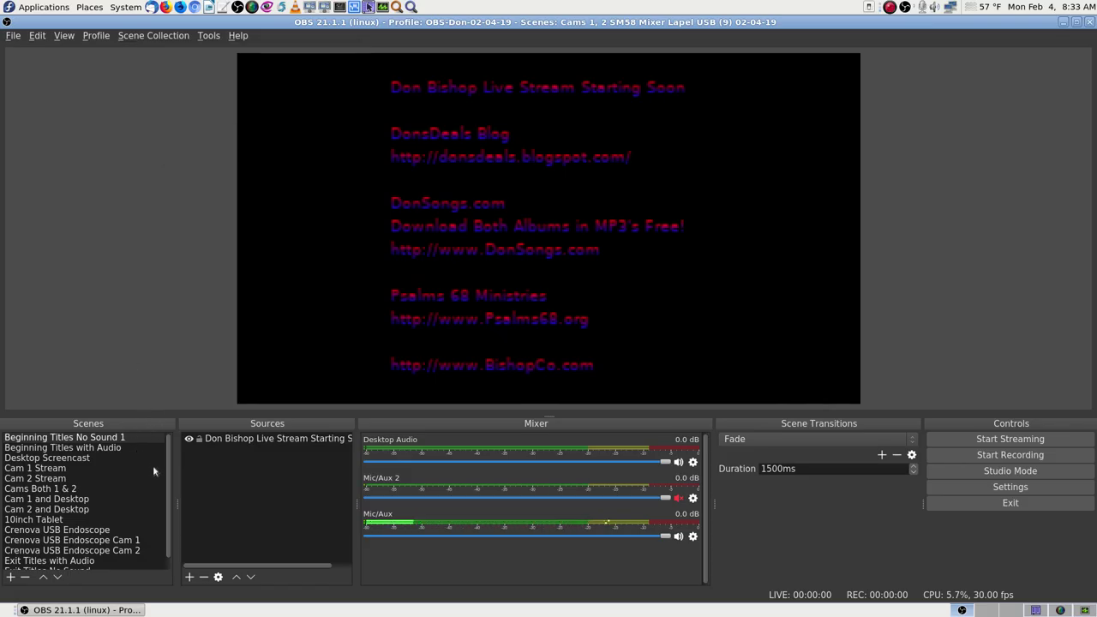
pyautogui.click(1027, 613)
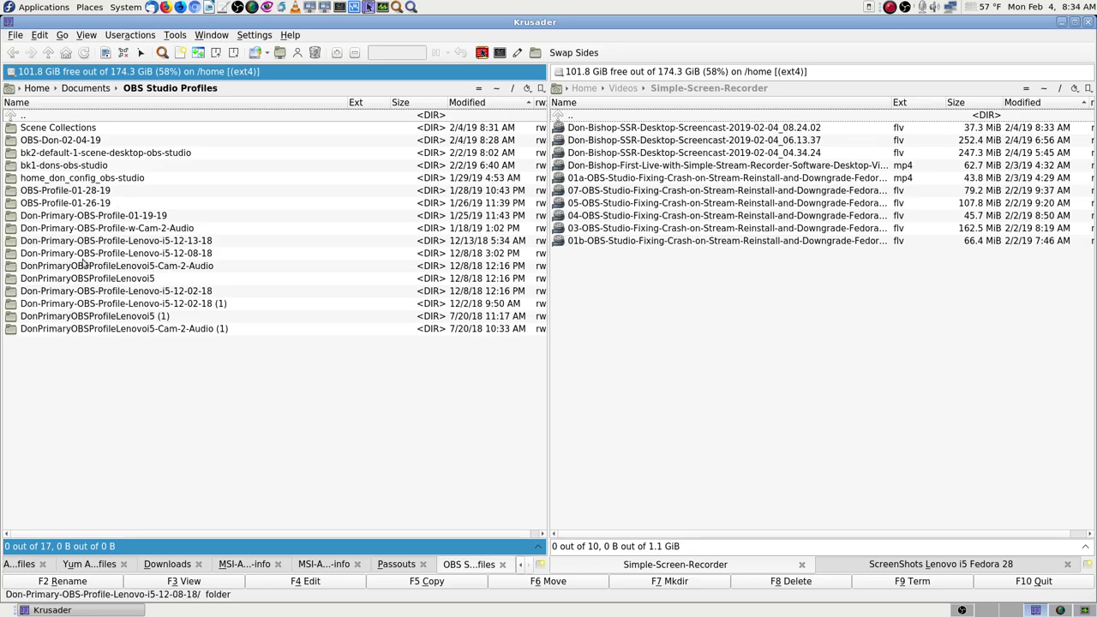
# Open Scene Collections twice to review its 13 json files, returning to OBS Studio Profiles
pyautogui.doubleClick(82, 128)
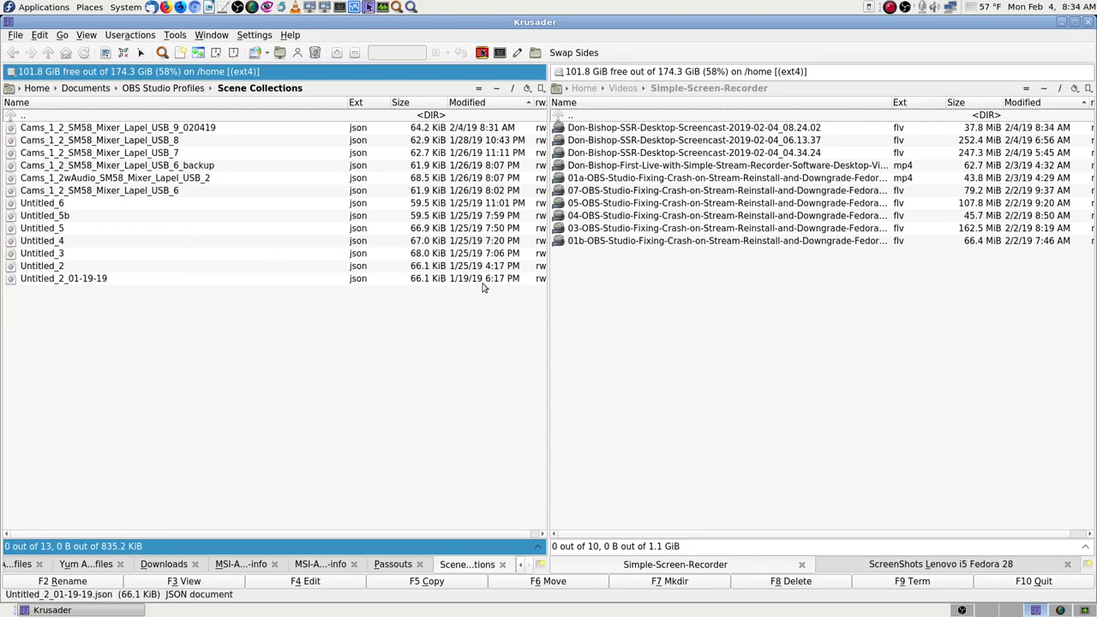
pyautogui.doubleClick(110, 116)
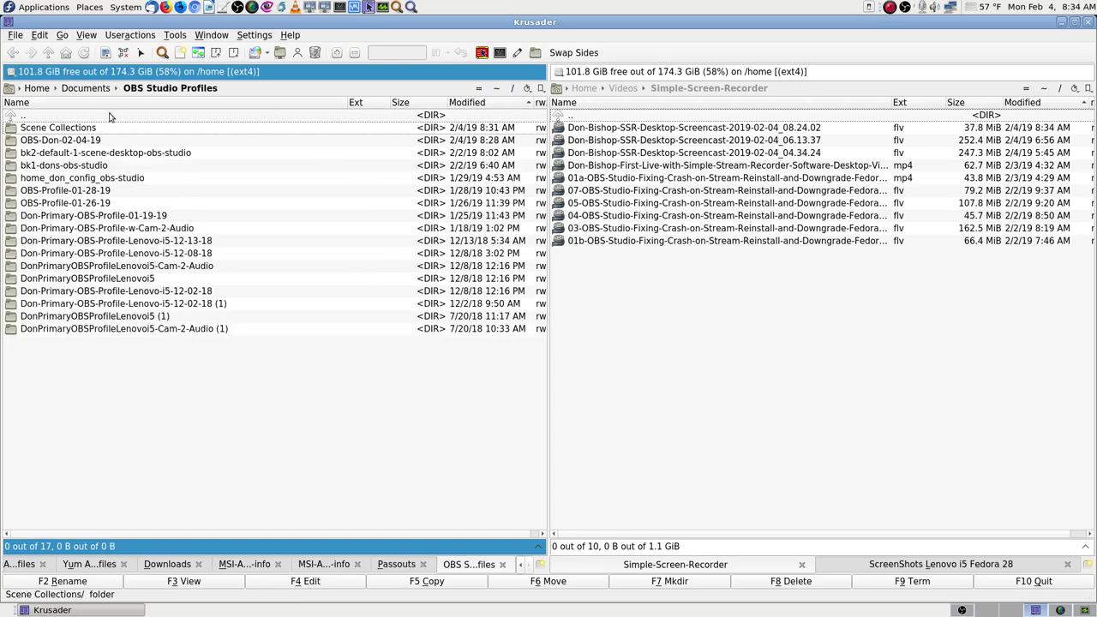
pyautogui.doubleClick(91, 124)
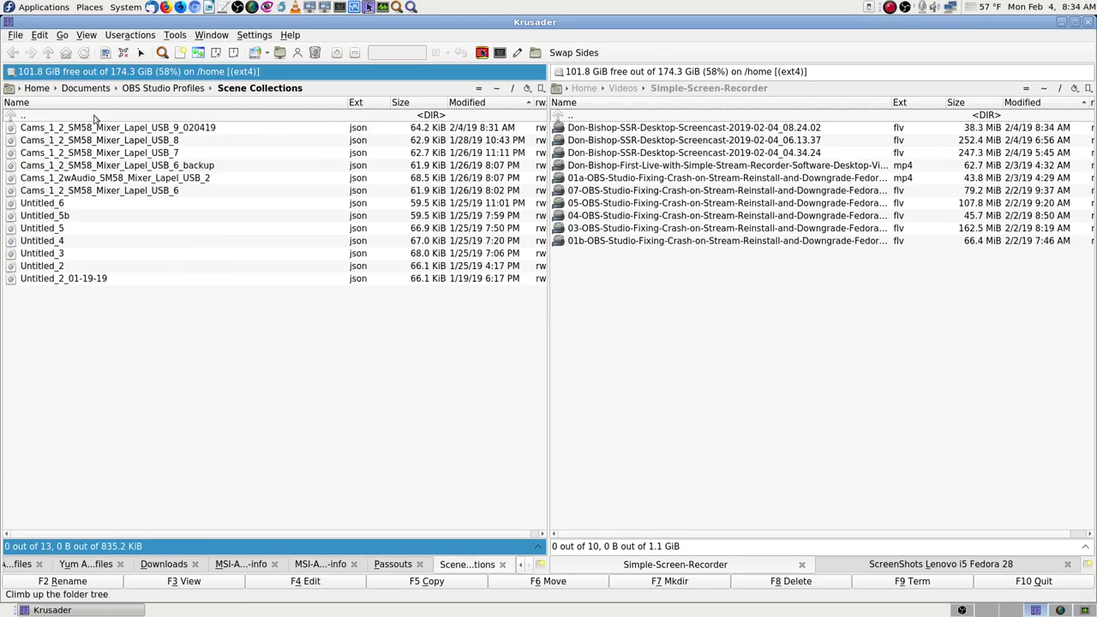
pyautogui.doubleClick(95, 117)
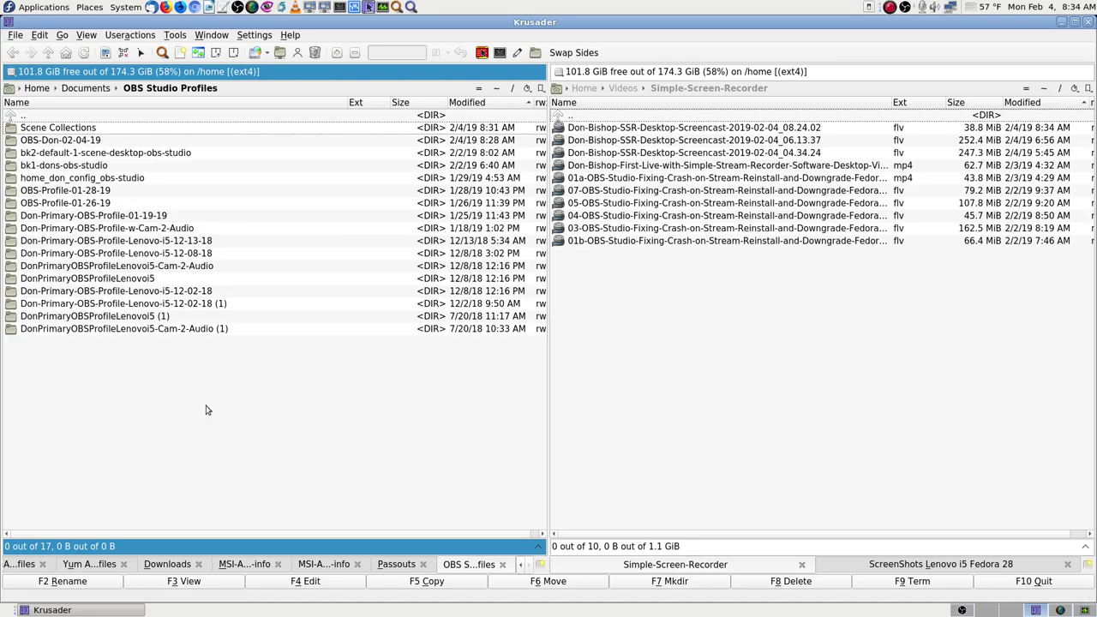
# In the right panel, go home and into .config/obs-studio, peeking at profiler_data
pyautogui.click(96, 153)
pyautogui.press('Down')
pyautogui.press('Down')
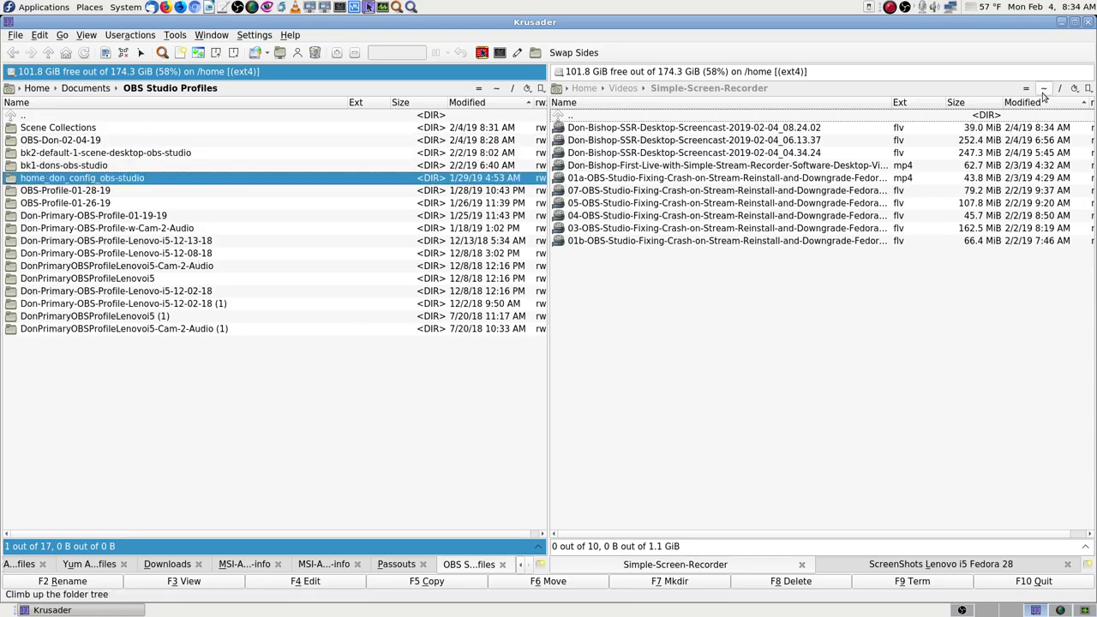
pyautogui.click(1044, 89)
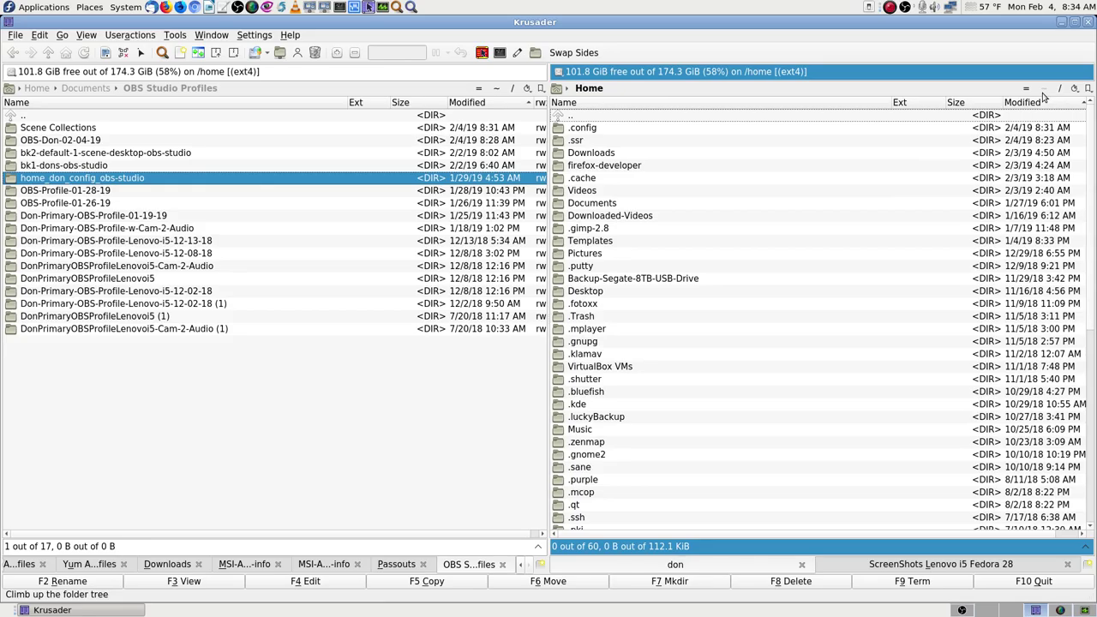
pyautogui.press('Down')
pyautogui.press('Return')
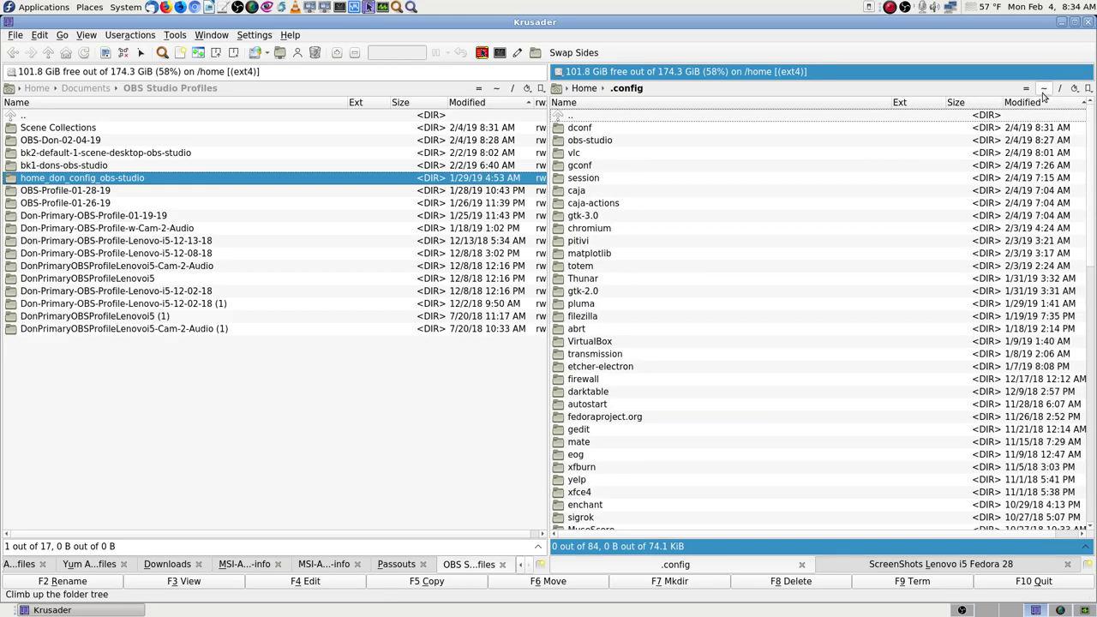
pyautogui.click(1043, 95)
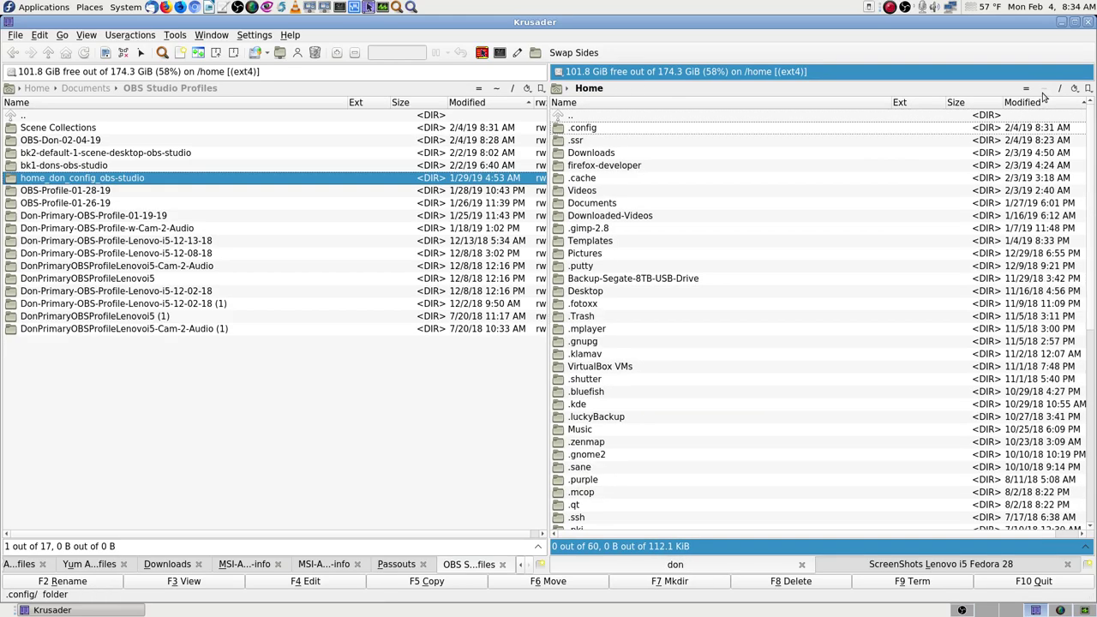
pyautogui.press('Return')
pyautogui.press('Down')
pyautogui.press('Down')
pyautogui.press('Return')
pyautogui.press('Down')
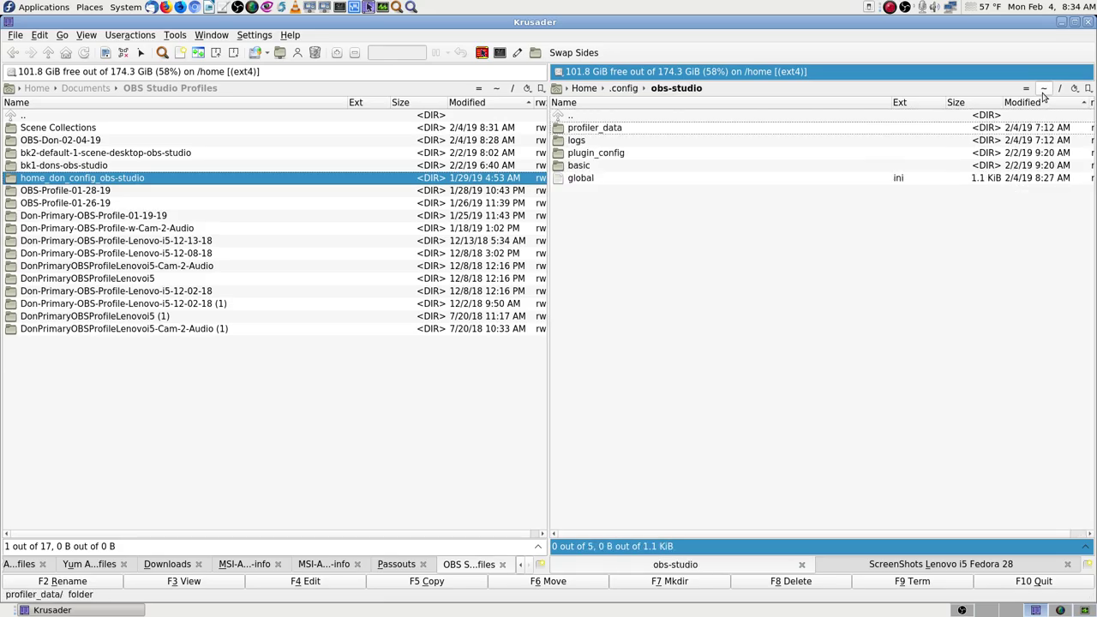
pyautogui.press('Return')
# Check the obs-studio logs and plugin_config folders, then open the basic folder
pyautogui.click(1043, 95)
pyautogui.press('Down')
pyautogui.press('Return')
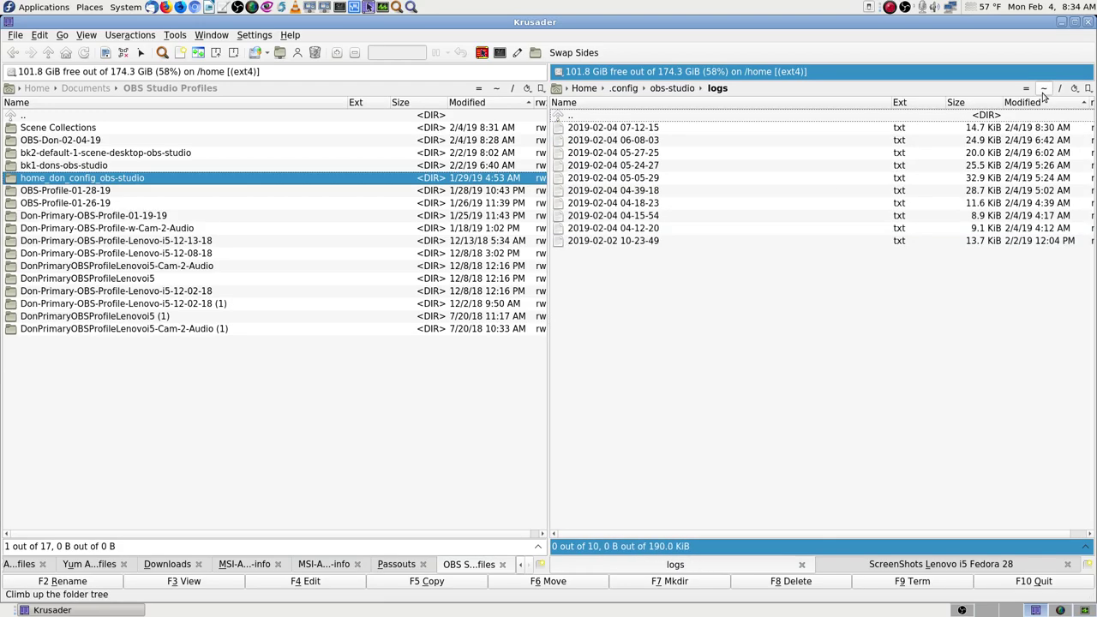
pyautogui.click(1043, 94)
pyautogui.press('Down')
pyautogui.press('Return')
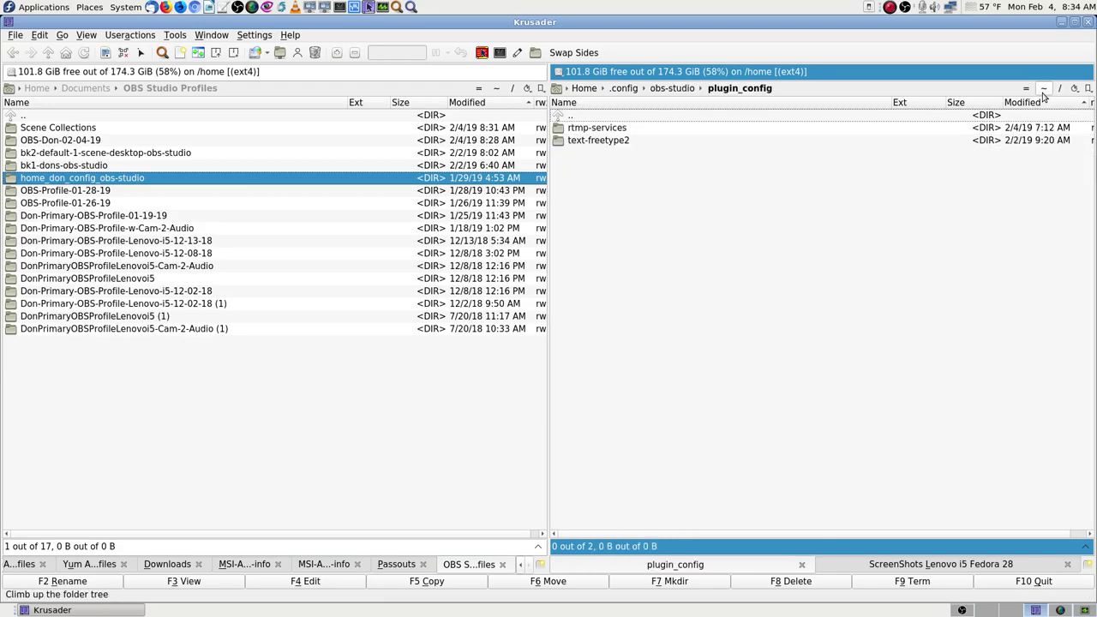
pyautogui.click(1043, 94)
pyautogui.press('Down')
pyautogui.press('Return')
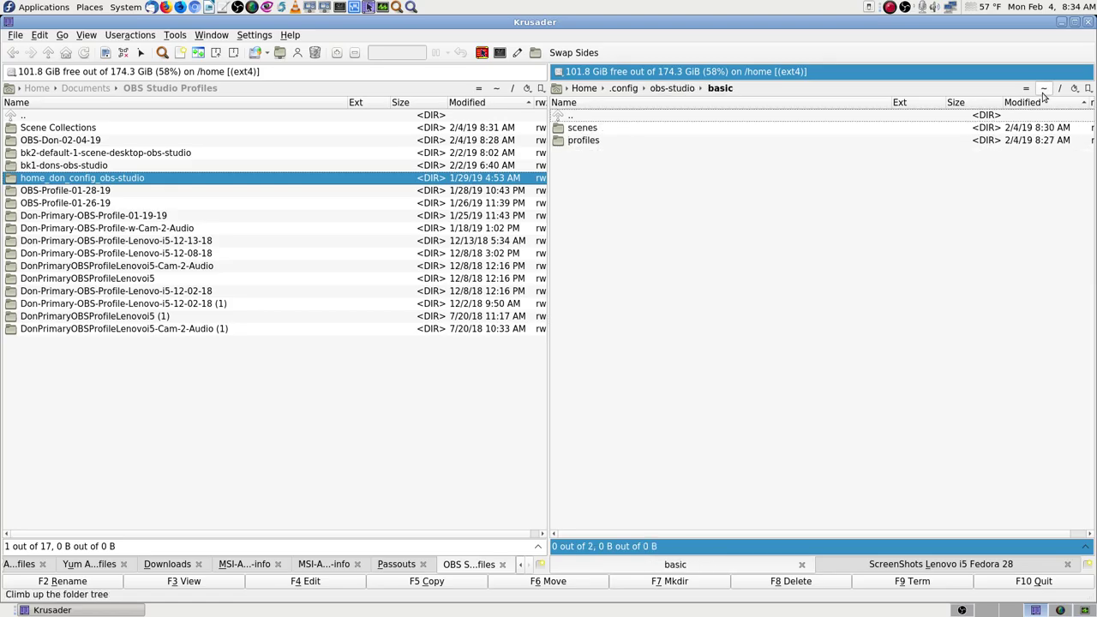
# Inspect the scenes folder, selecting Cams_1_2_SM58_Mixer_Lapel_USB_9_020419, then return to basic
pyautogui.press('Down')
pyautogui.press('Return')
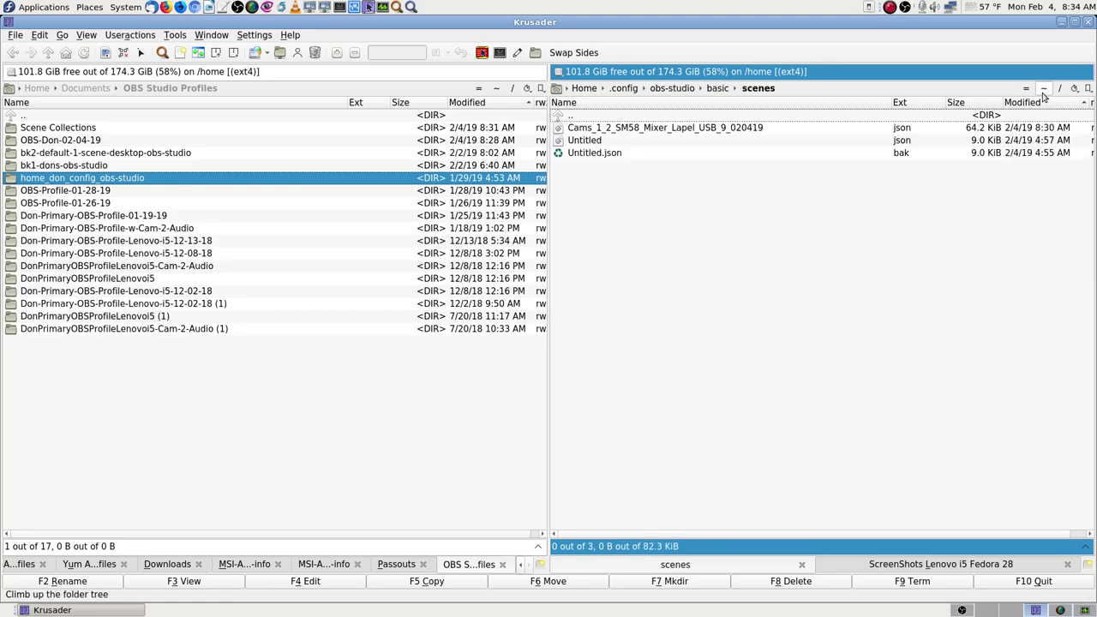
pyautogui.click(1043, 94)
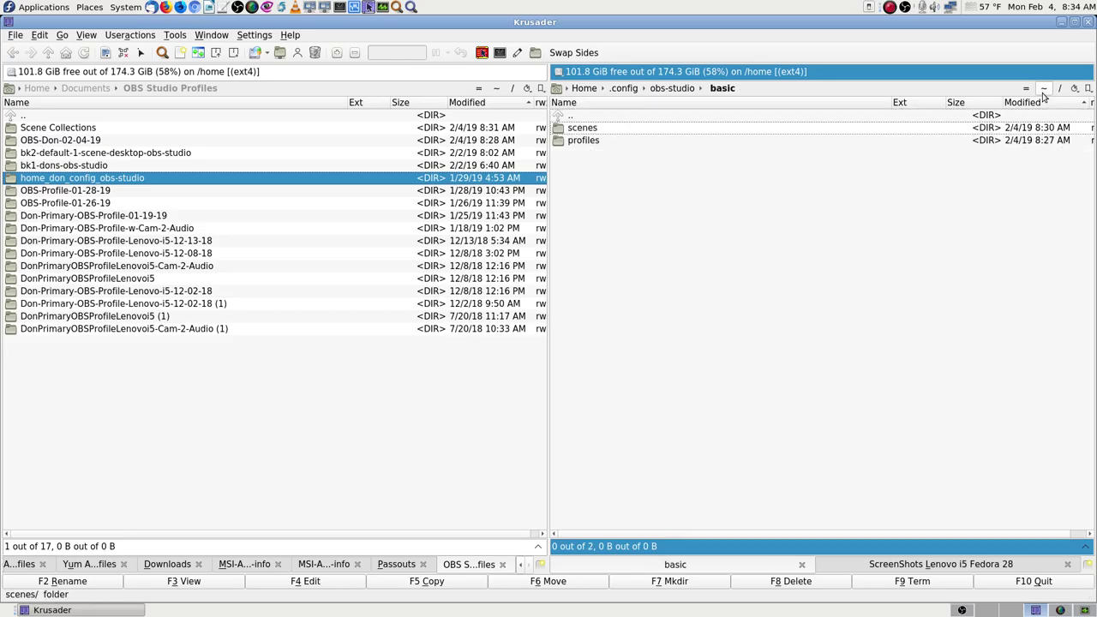
pyautogui.press('Return')
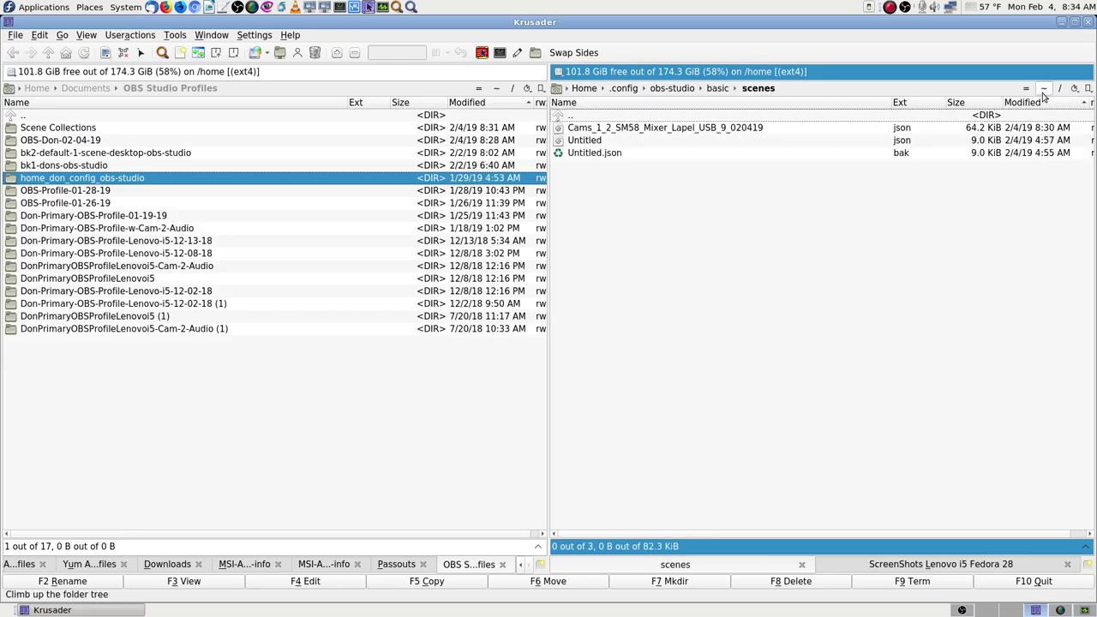
pyautogui.click(1043, 95)
pyautogui.press('Down')
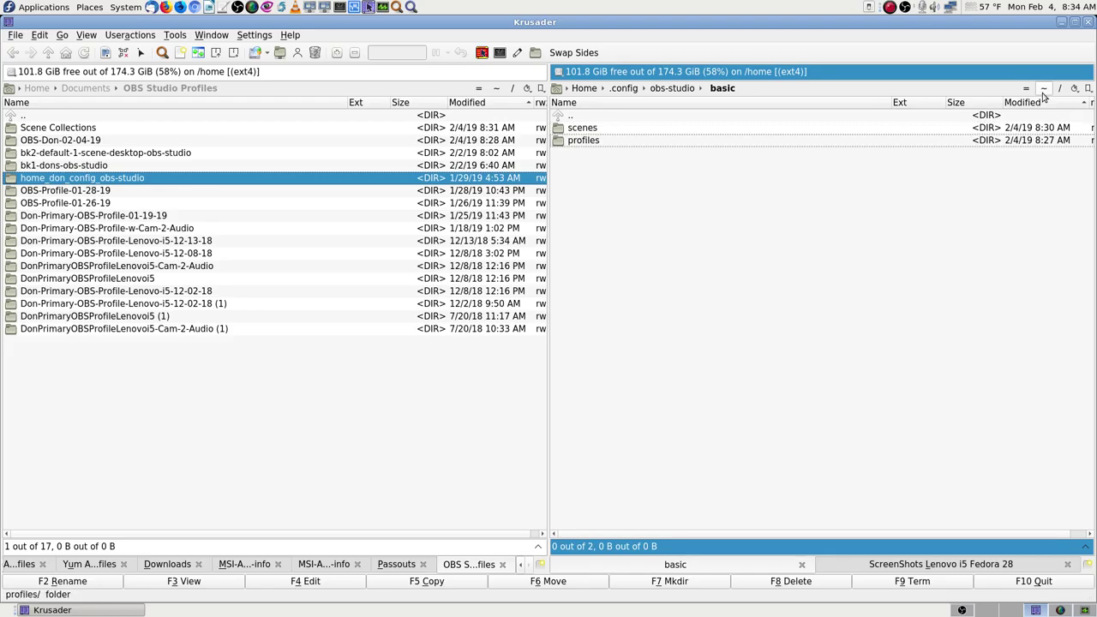
pyautogui.press('Up')
pyautogui.press('Return')
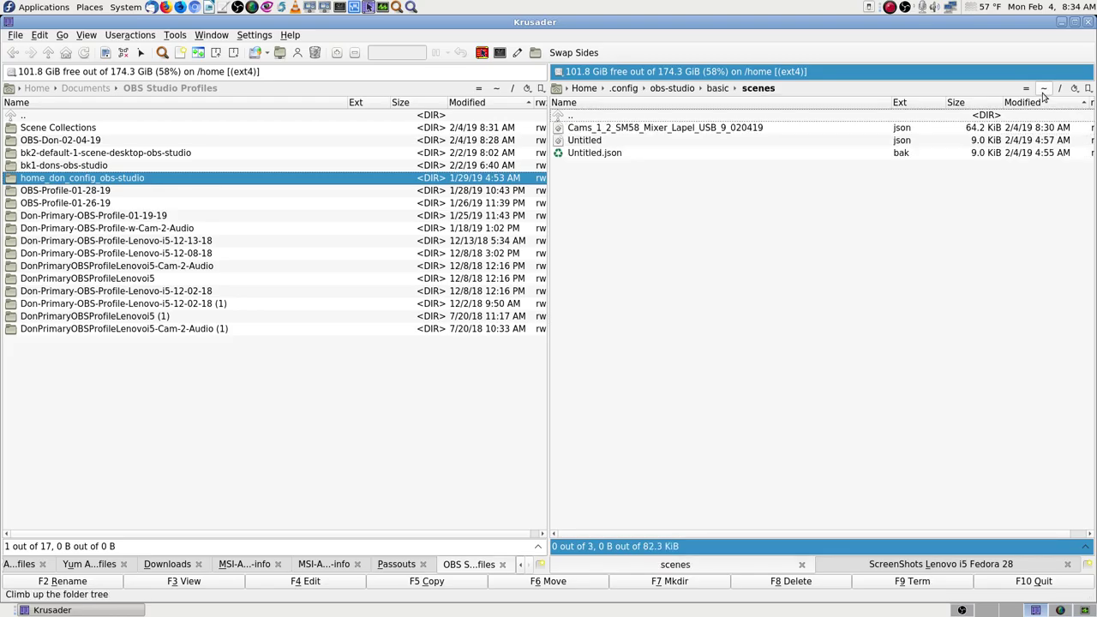
pyautogui.press('Down')
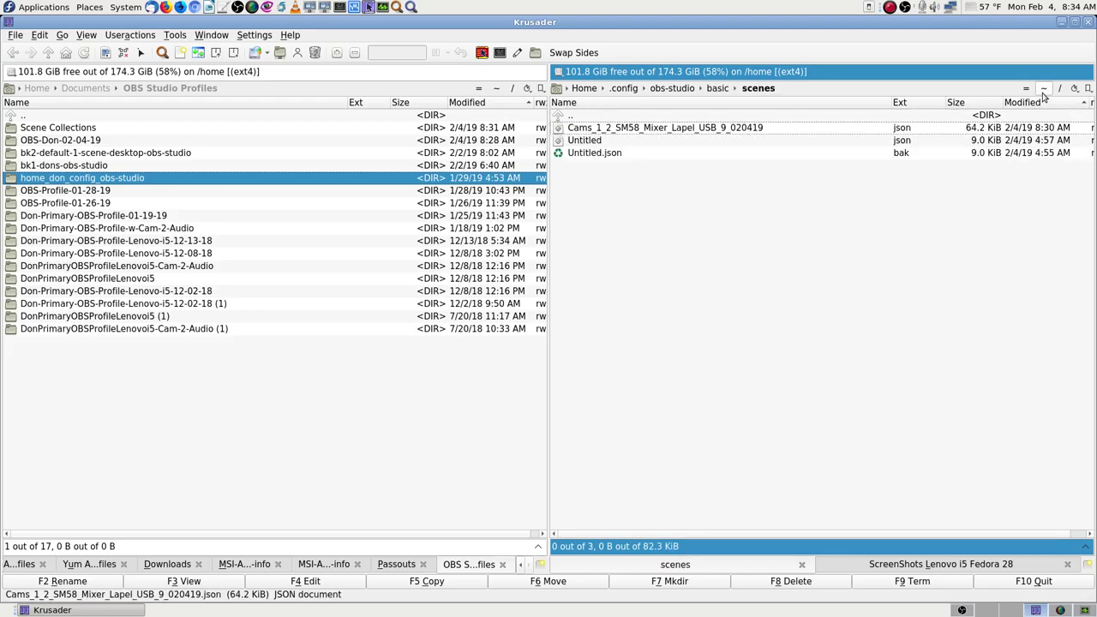
pyautogui.press('space')
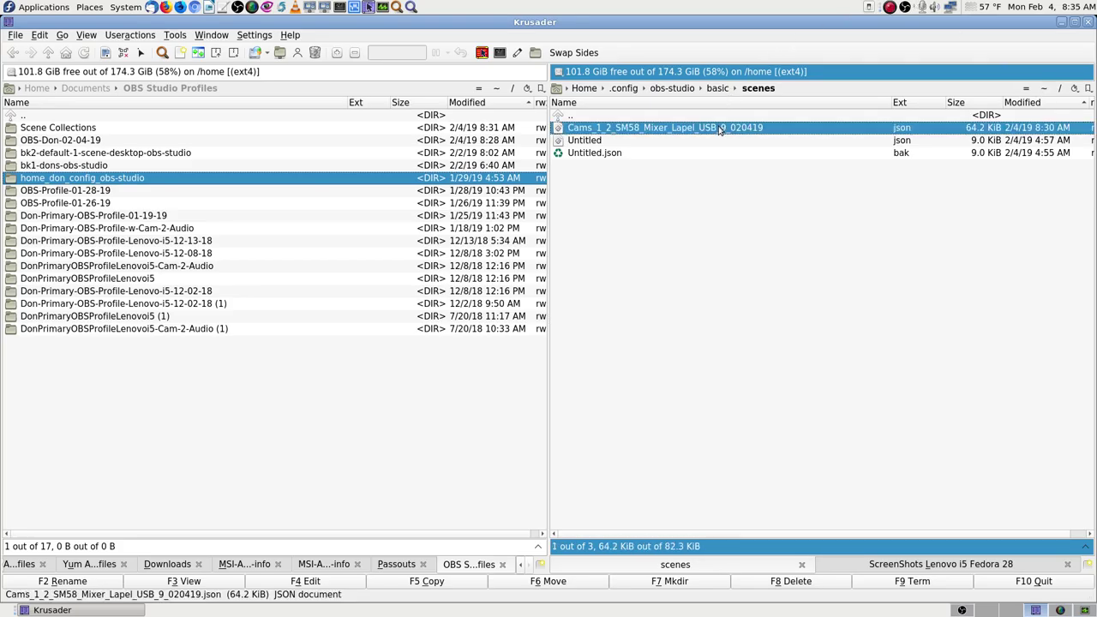
pyautogui.press('space')
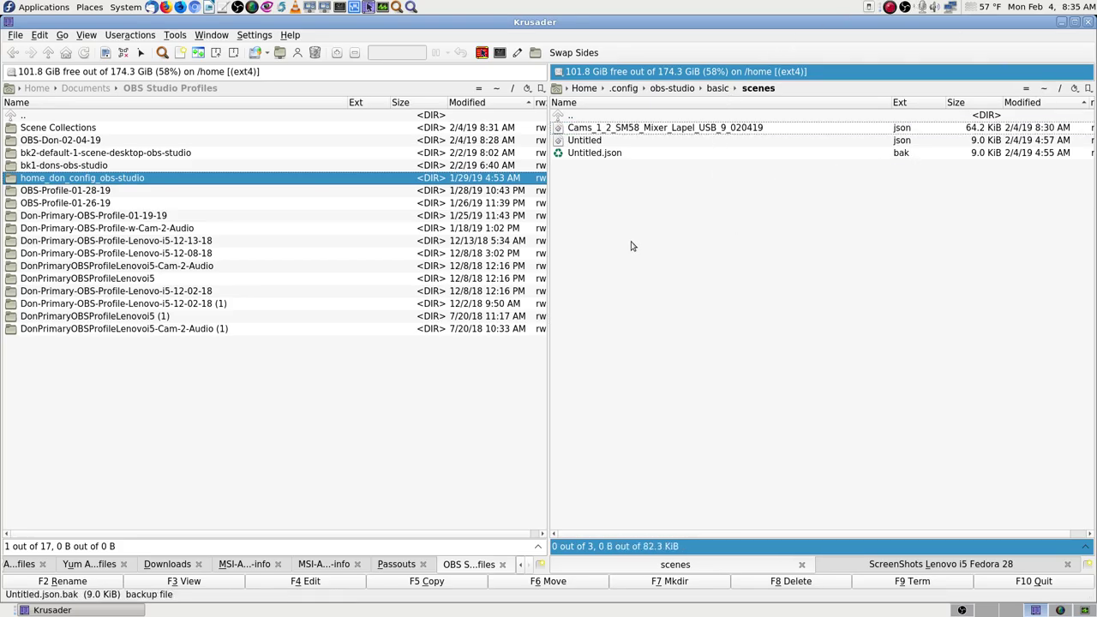
pyautogui.press('BackSpace')
# Open the profiles folder and look inside OBSDon020419 and OBS-Profile-01-28-19
pyautogui.press('Down')
pyautogui.press('Return')
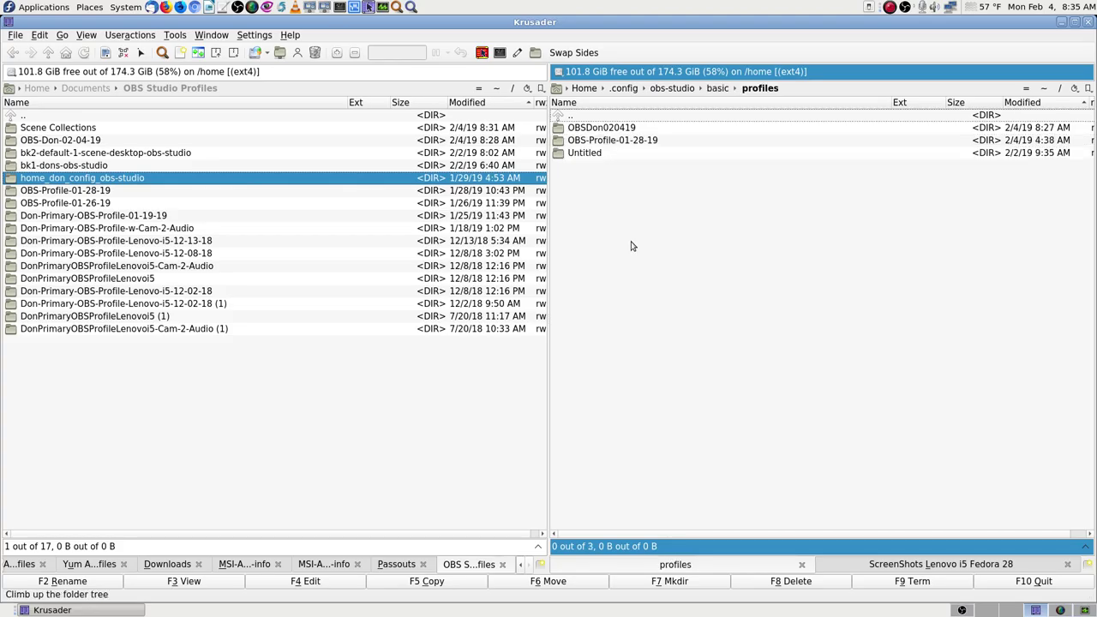
pyautogui.press('Down')
pyautogui.press('Return')
pyautogui.press('BackSpace')
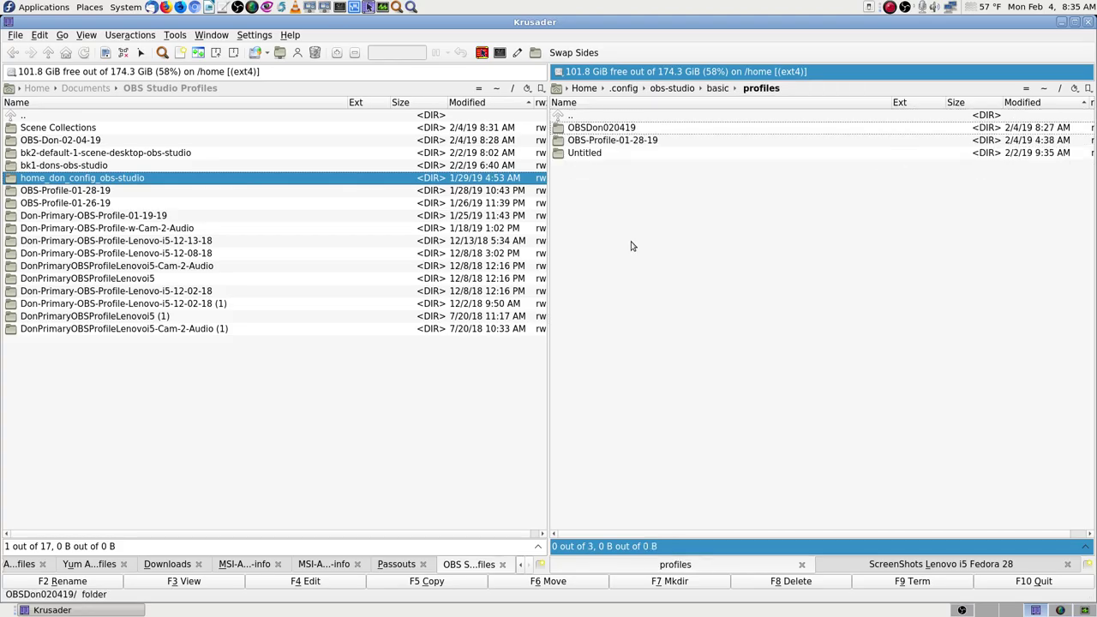
pyautogui.press('Down')
pyautogui.press('Return')
pyautogui.press('BackSpace')
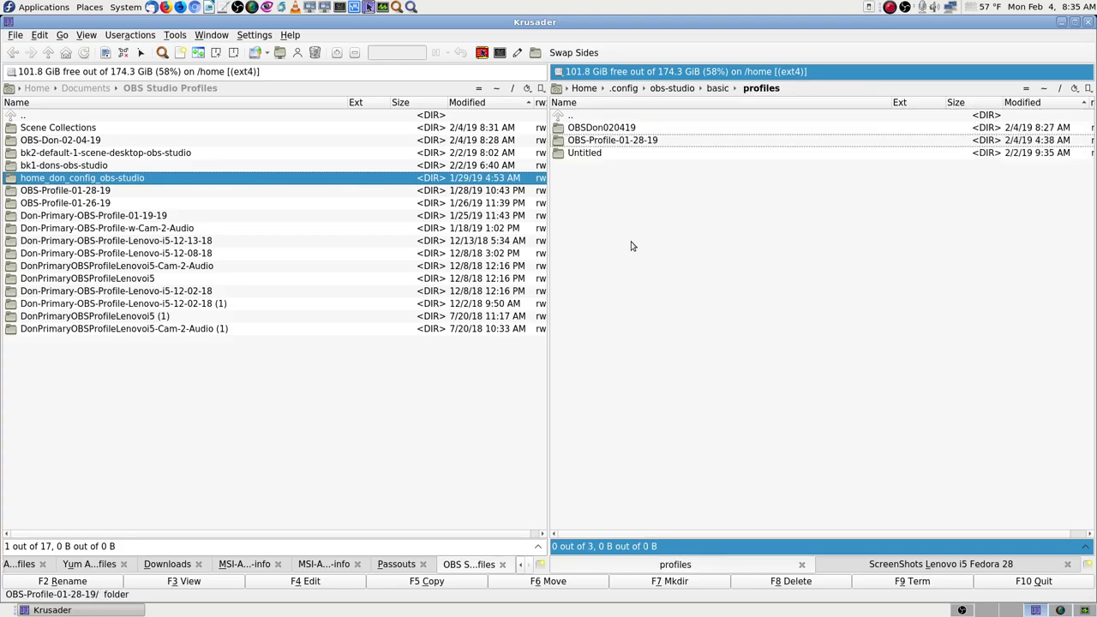
# Recheck OBS-Profile-01-28-19 and the Untitled profile, then go back to the basic folder
pyautogui.press('Up')
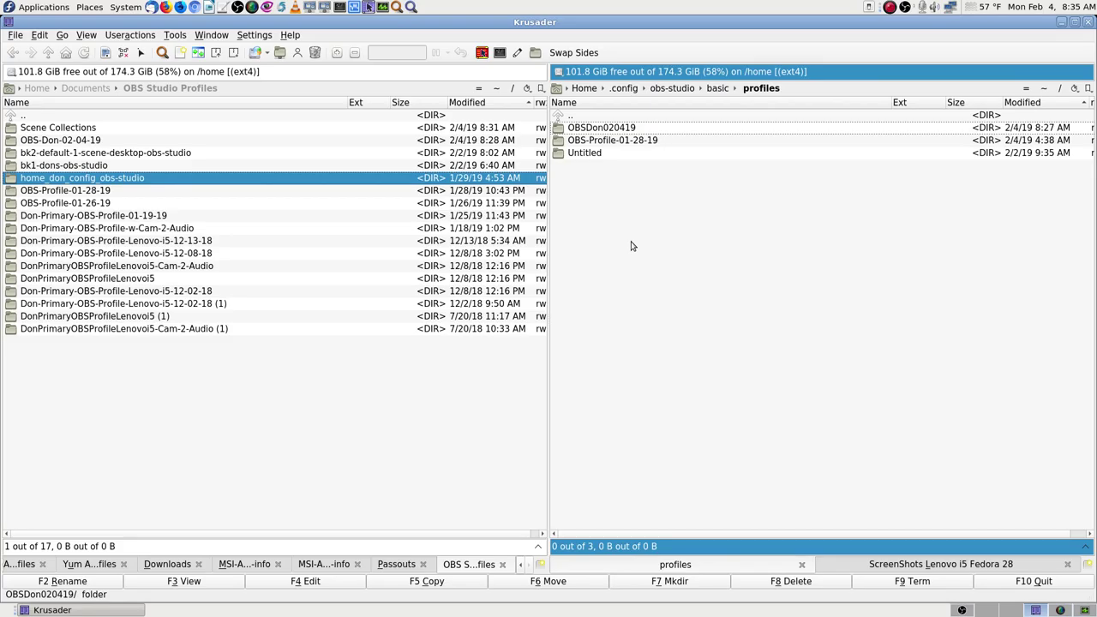
pyautogui.press('Down')
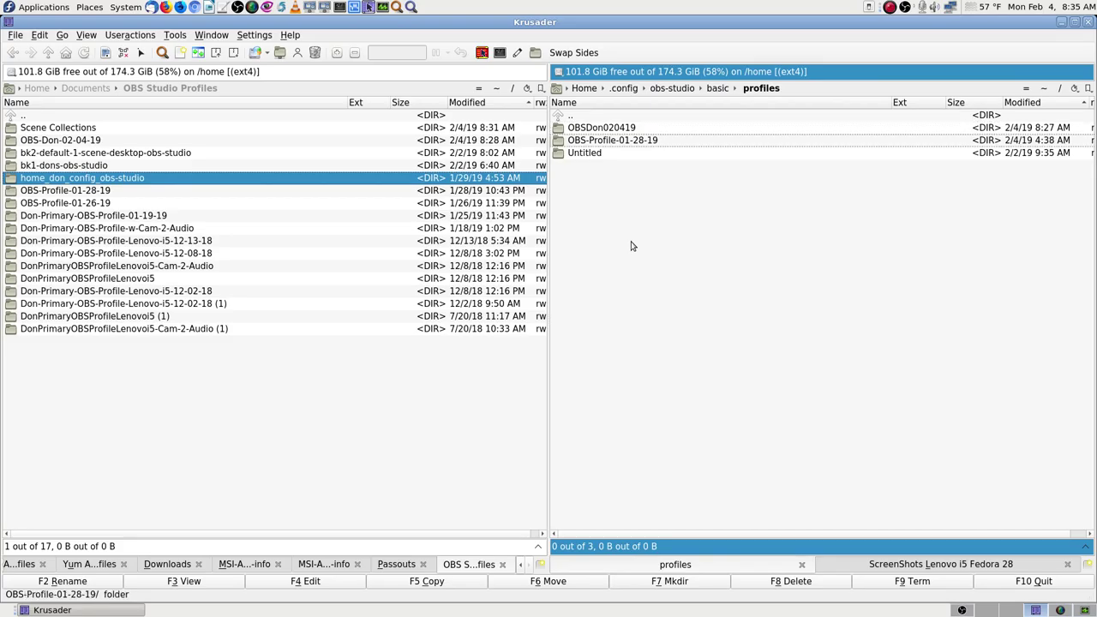
pyautogui.press('Return')
pyautogui.press('BackSpace')
pyautogui.press('Down')
pyautogui.press('Return')
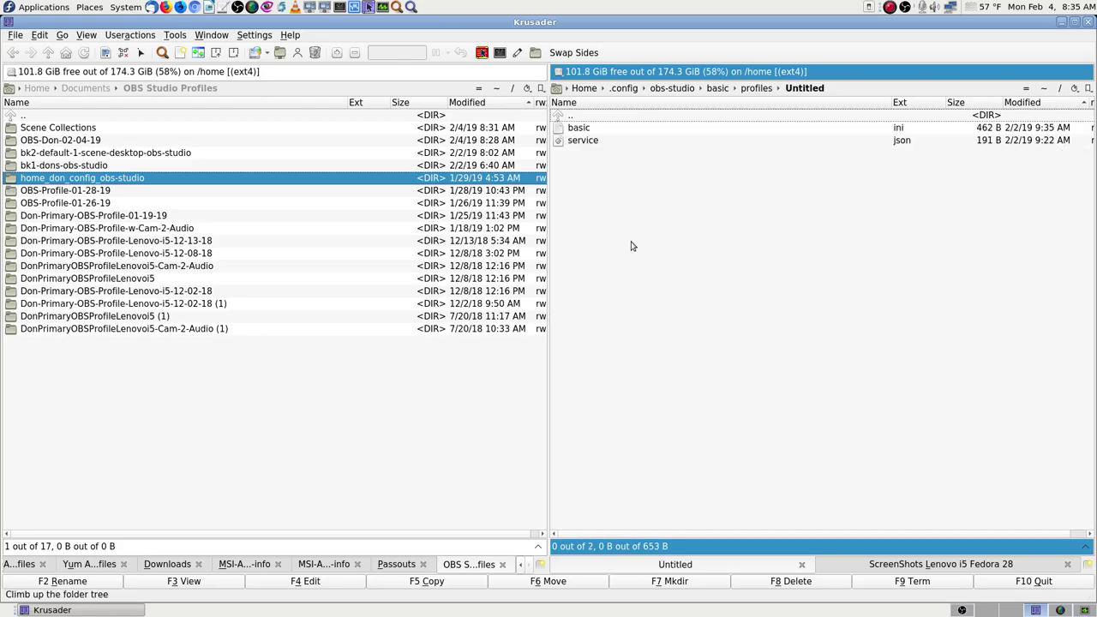
pyautogui.press('BackSpace')
pyautogui.press('Up')
pyautogui.press('Up')
pyautogui.press('Up')
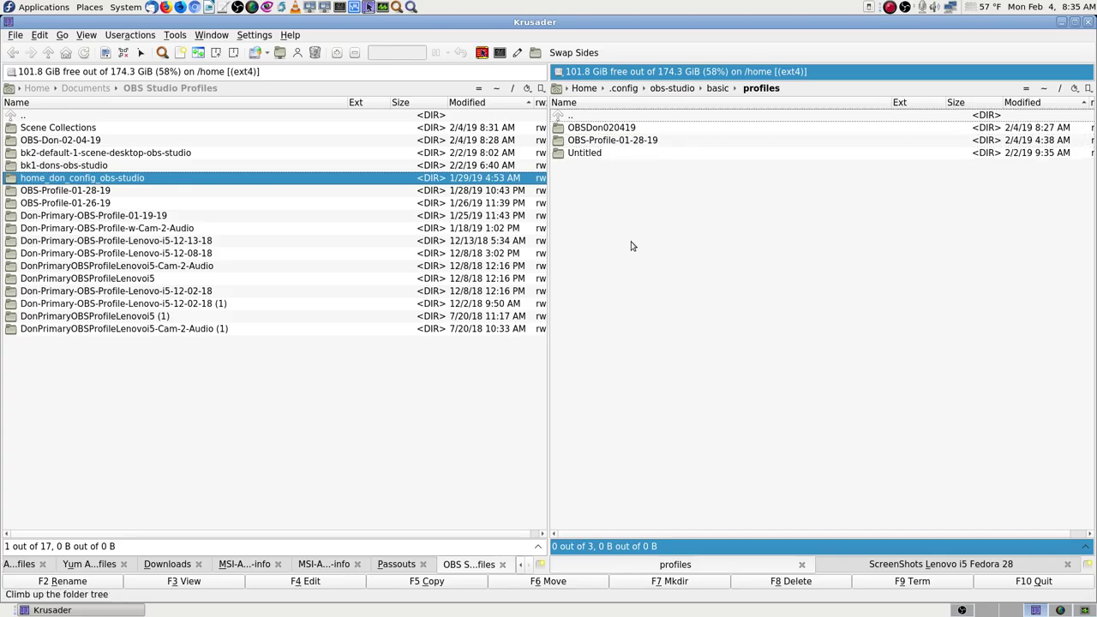
pyautogui.press('Return')
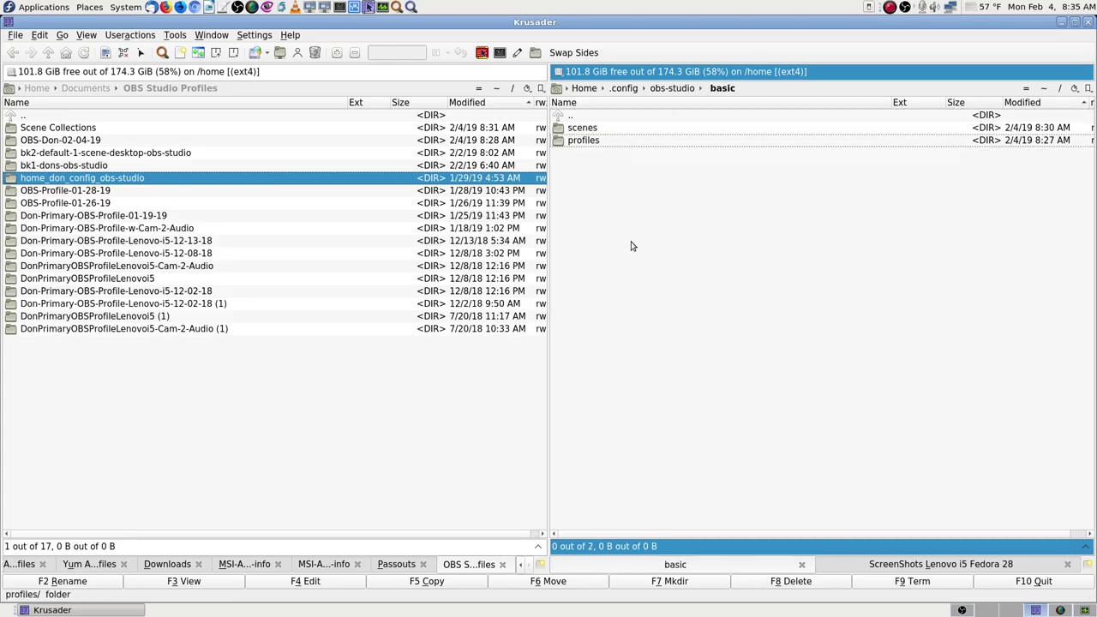
# Open Home > Videos > Simple-Screen-Recorder in the right panel, then bring OBS Studio forward
pyautogui.click(1046, 90)
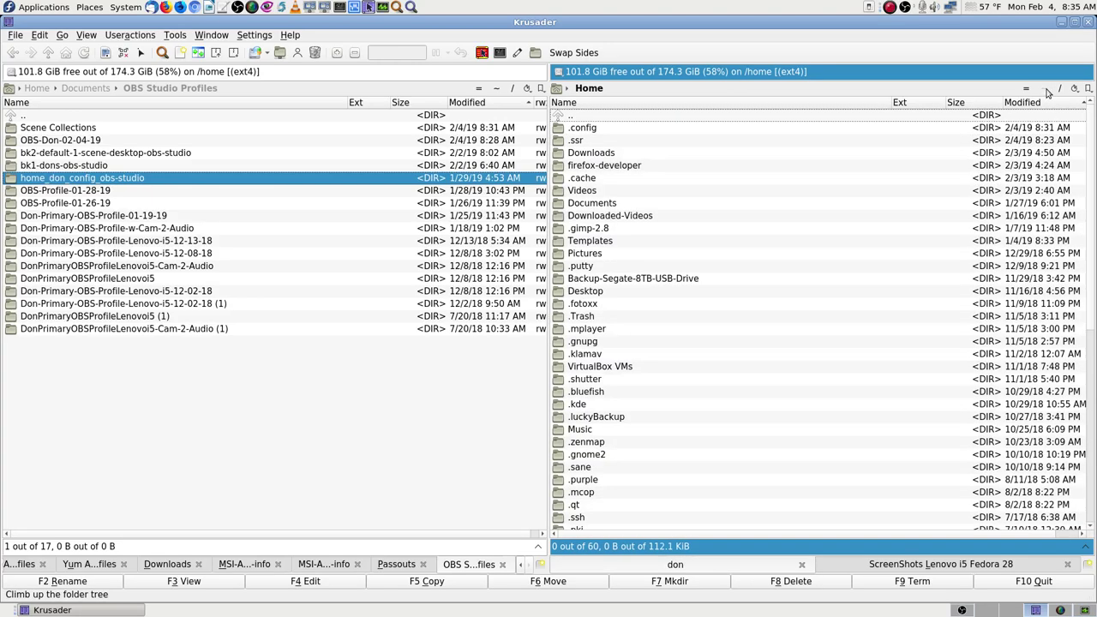
pyautogui.write('vid')
pyautogui.press('Return')
pyautogui.press('Down')
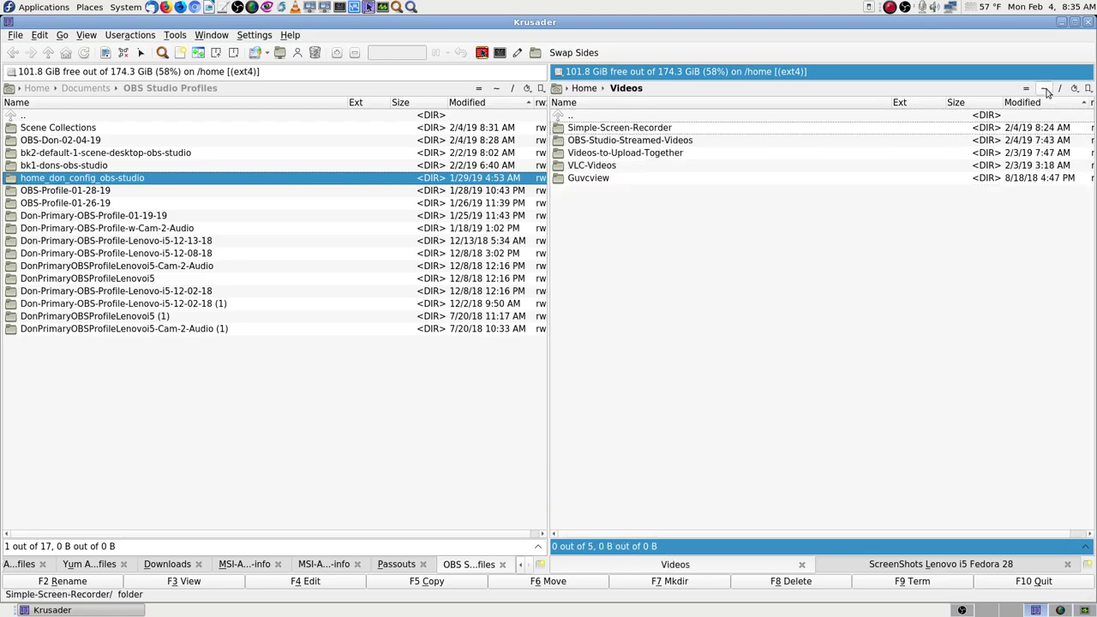
pyautogui.press('Return')
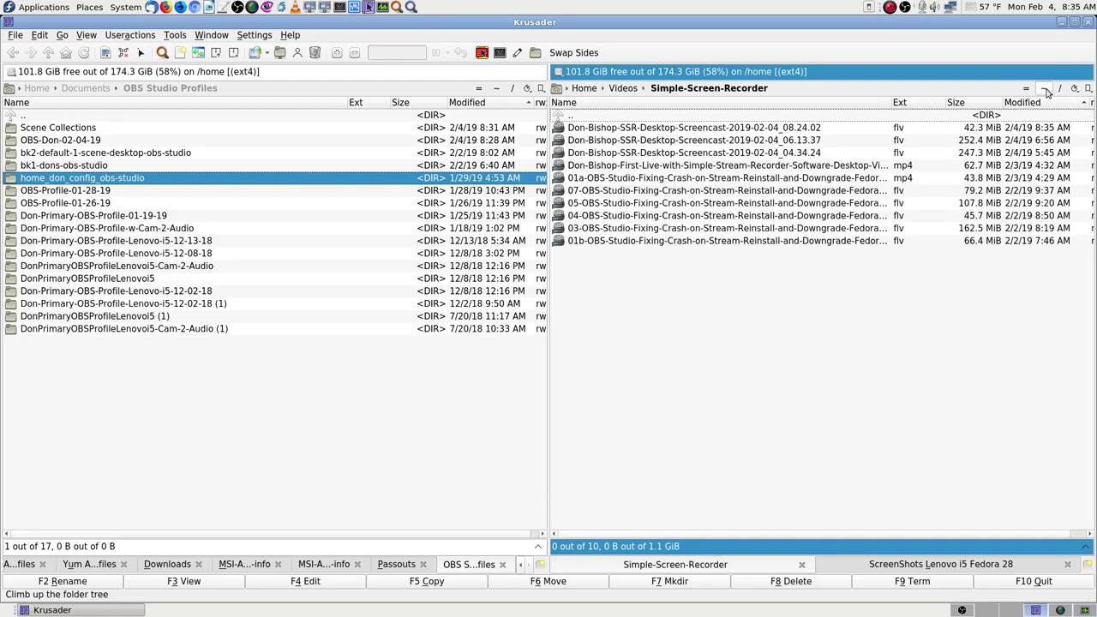
pyautogui.click(247, 117)
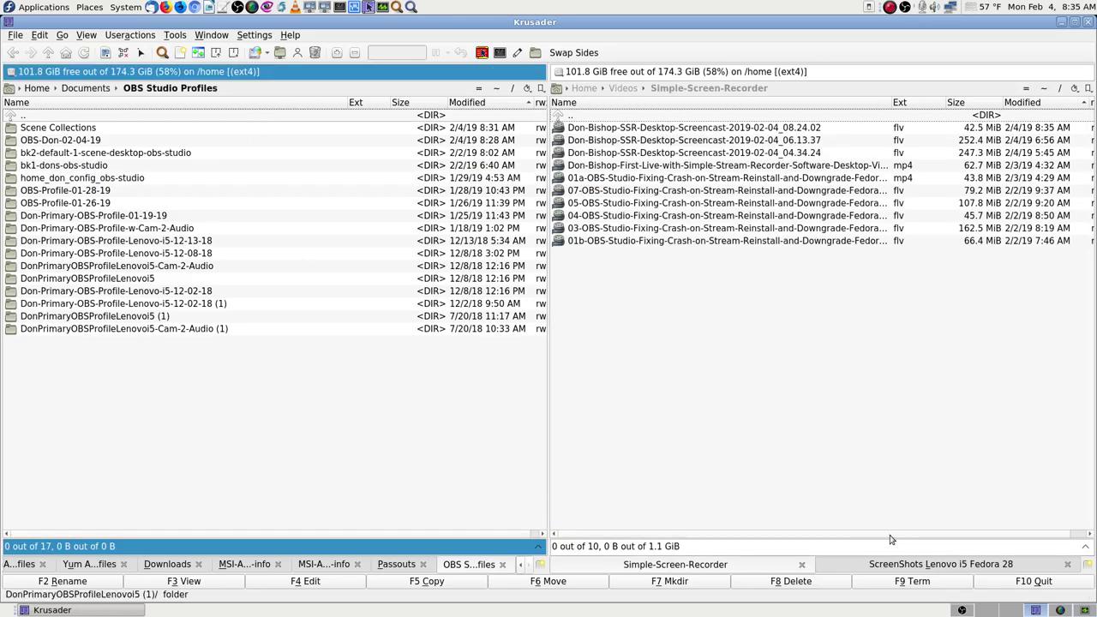
pyautogui.click(962, 610)
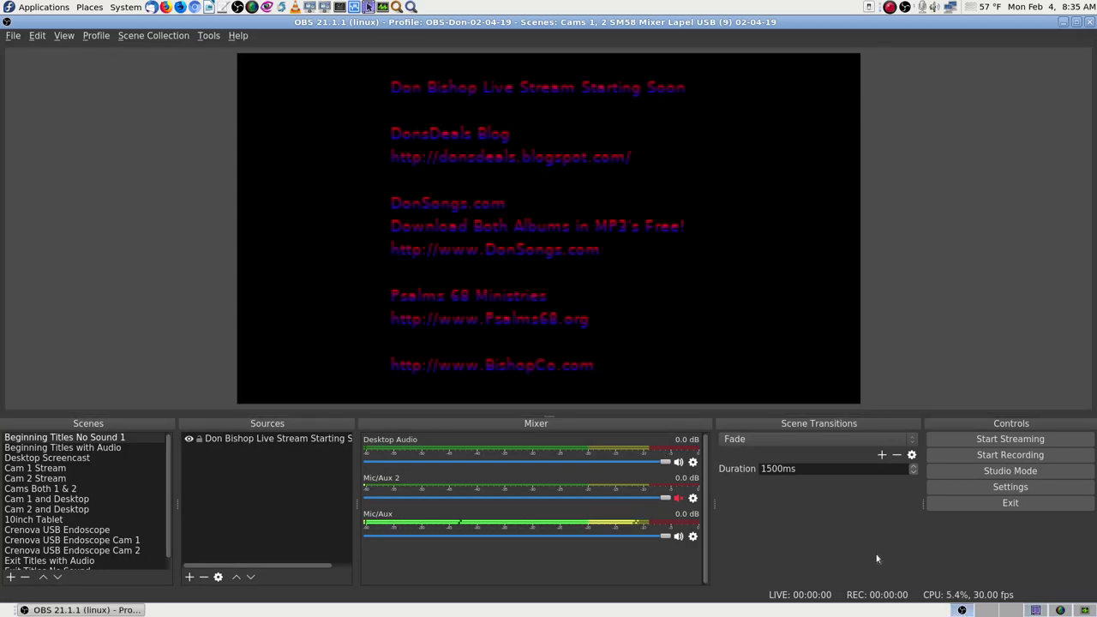
# Scroll through the OBS Scenes list, then switch back to Krusader
pyautogui.scroll(-1, 43, 490)
pyautogui.scroll(1, 62, 492)
pyautogui.click(1036, 610)
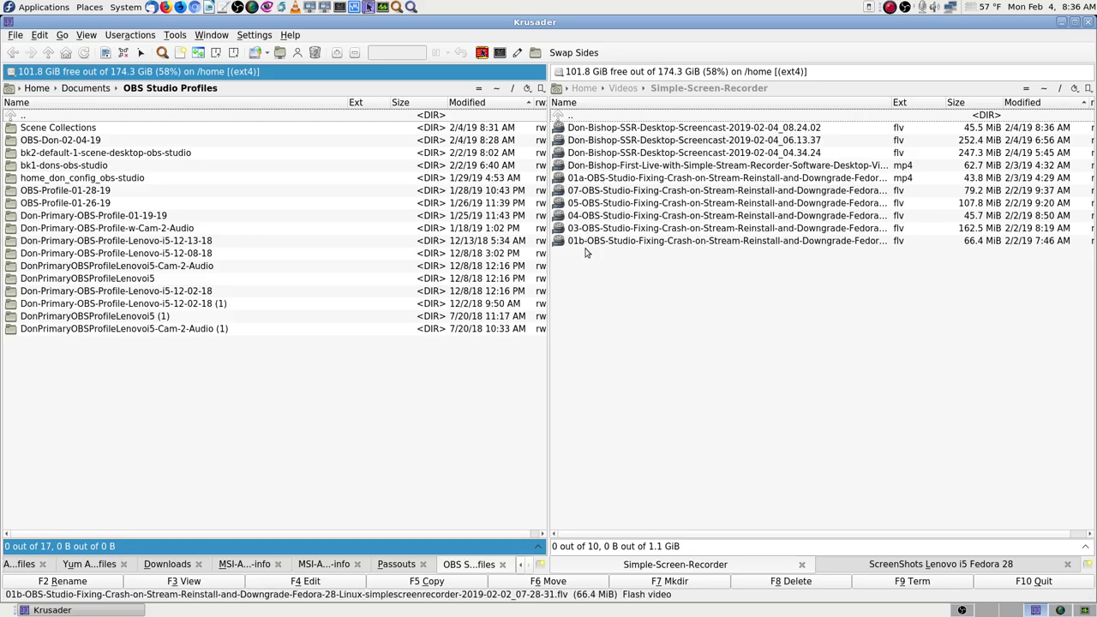
# Sync panels, then browse OBS-Studio-Streamed-Videos and the empty Videos-to-Upload-Together folder, returning to Videos
pyautogui.click(478, 89)
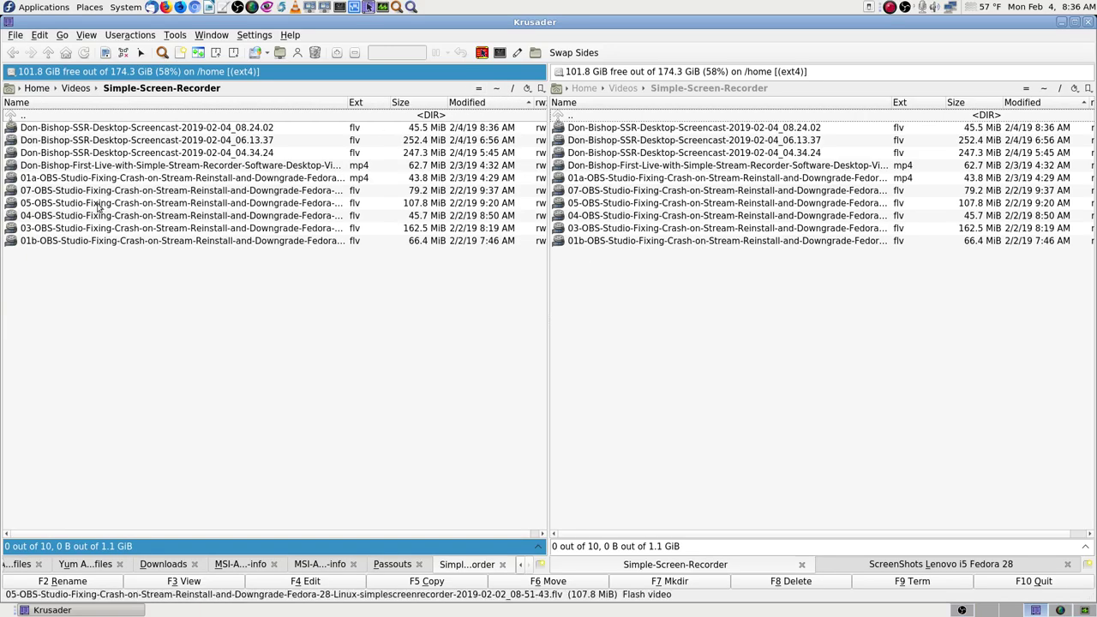
pyautogui.doubleClick(199, 117)
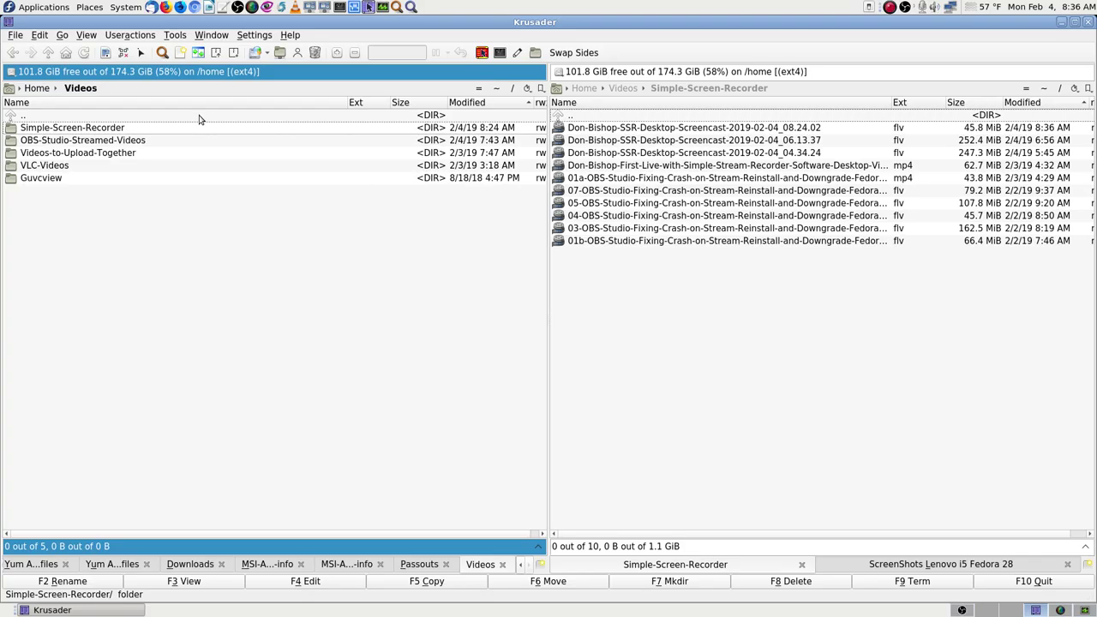
pyautogui.doubleClick(159, 140)
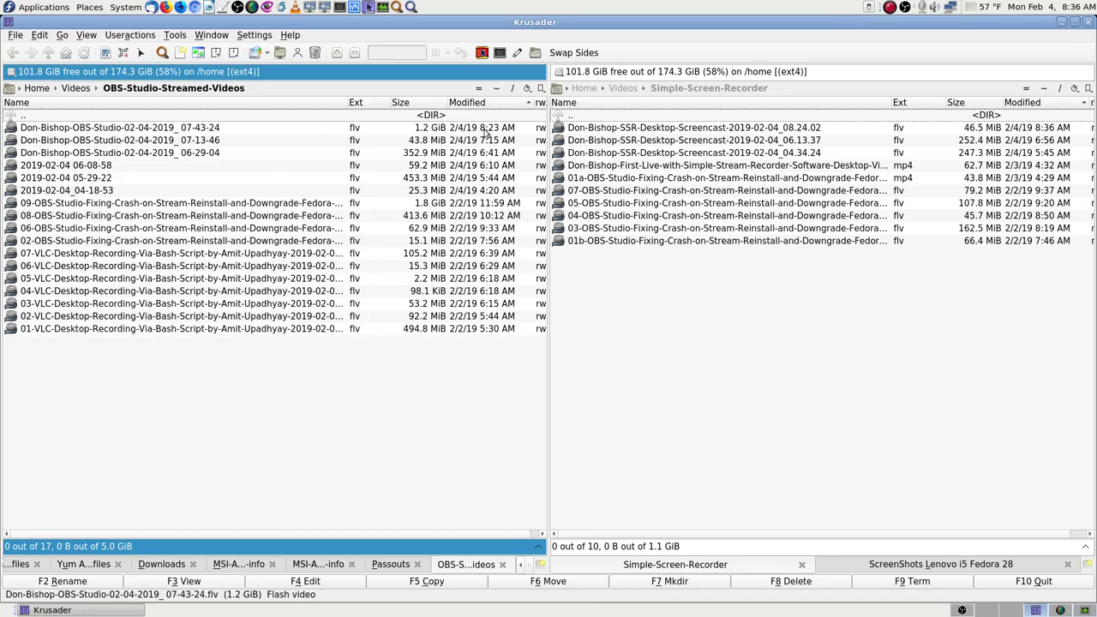
pyautogui.doubleClick(278, 117)
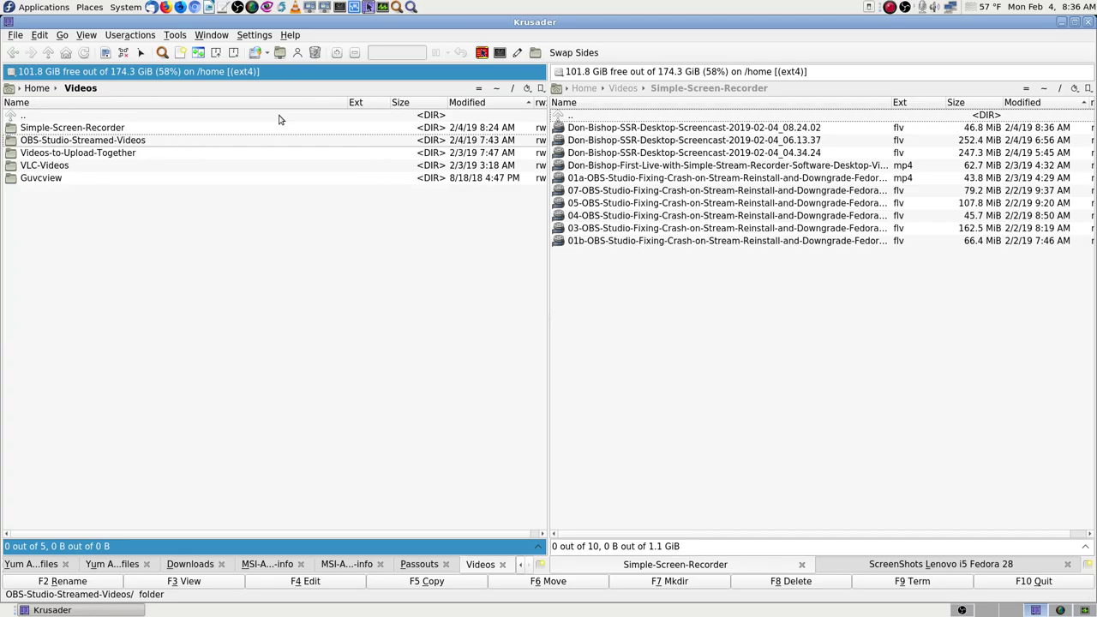
pyautogui.press('Down')
pyautogui.press('Return')
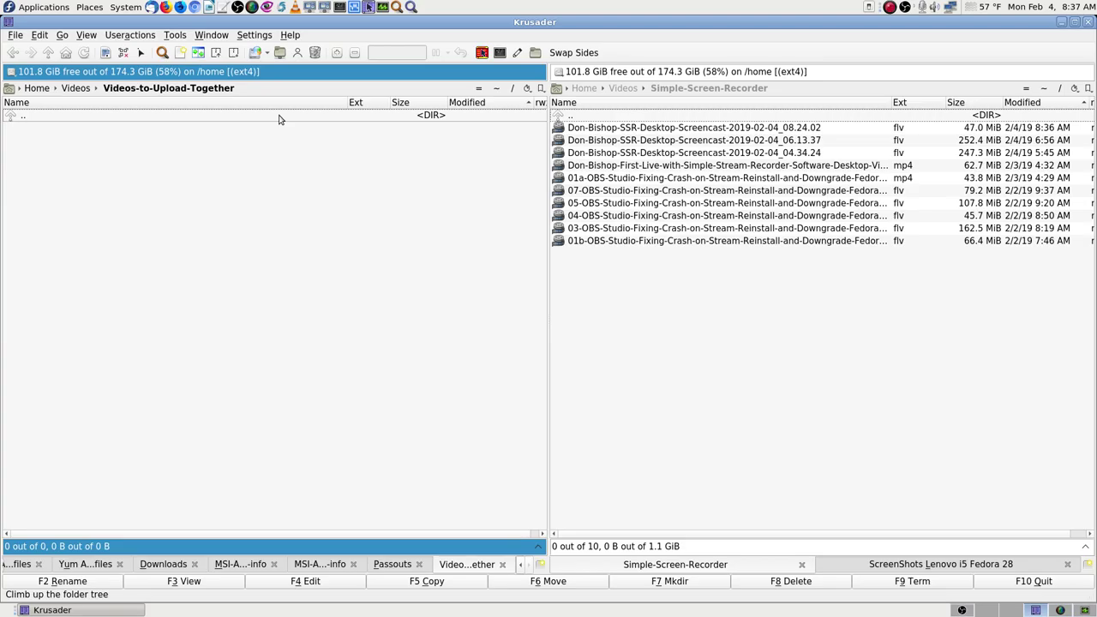
pyautogui.doubleClick(279, 119)
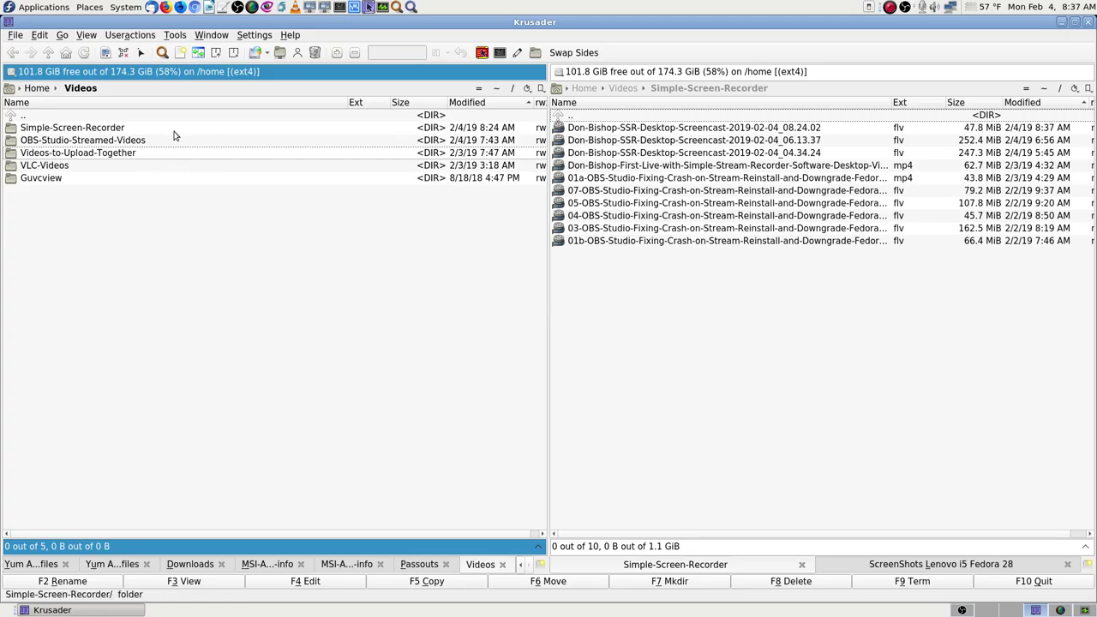
# Open OBS-Studio-Streamed-Videos, sort by Modified ascending, and select the earliest 2019-02-04 recording
pyautogui.doubleClick(138, 146)
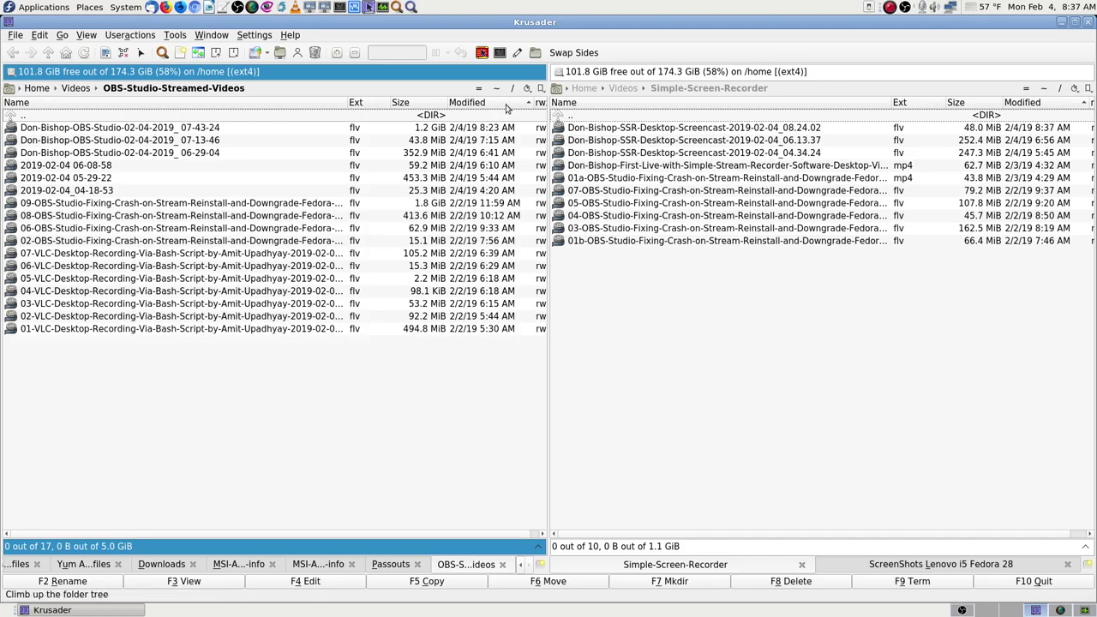
pyautogui.click(506, 104)
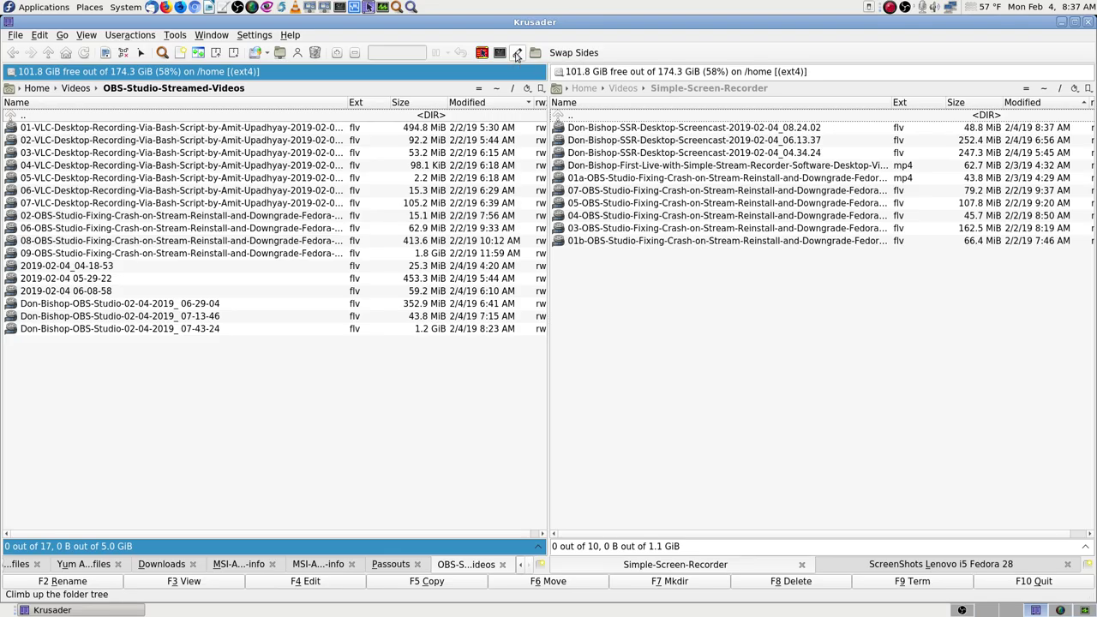
pyautogui.click(60, 268)
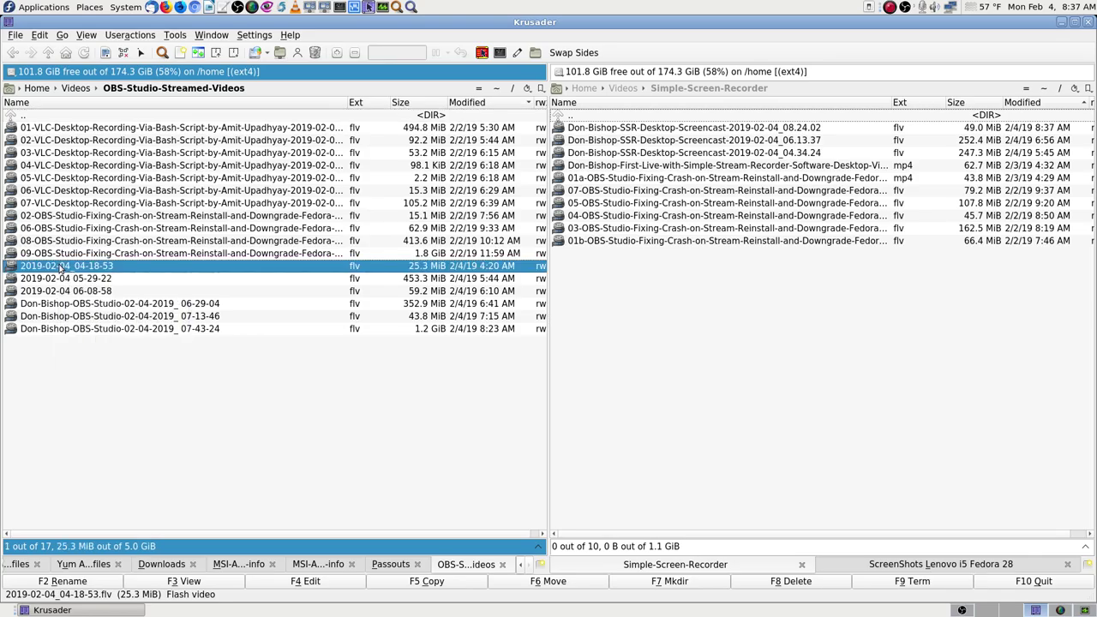
# Select the six 2019-02-04 recordings, preview a ##- prefix in KRename, then close without applying
pyautogui.keyDown('shift'); pyautogui.click(47, 330); pyautogui.keyUp('shift')
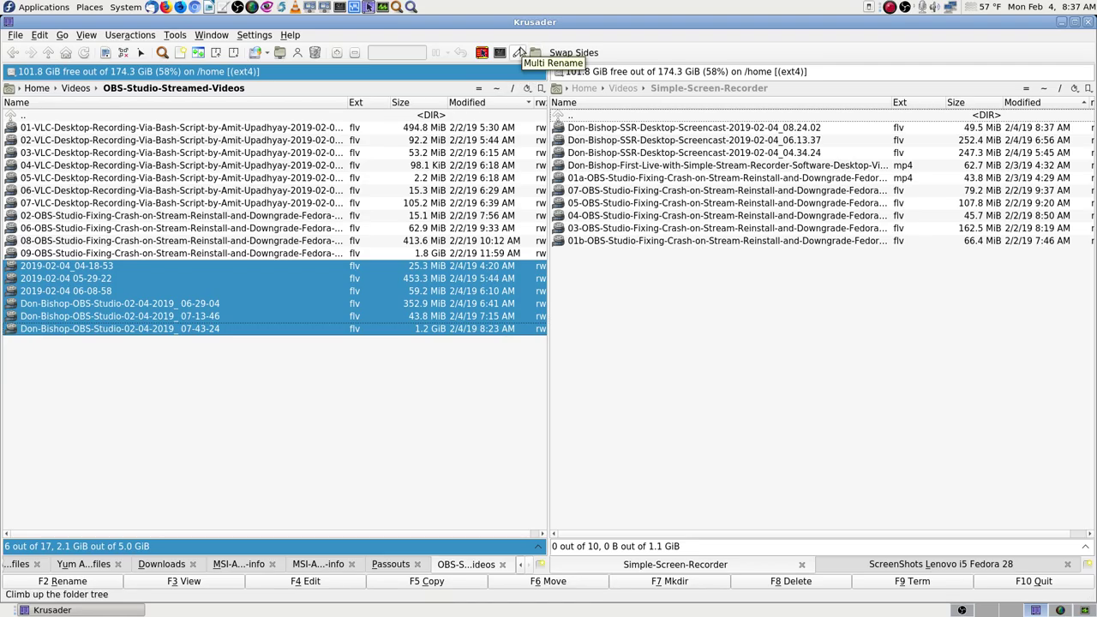
pyautogui.click(518, 51)
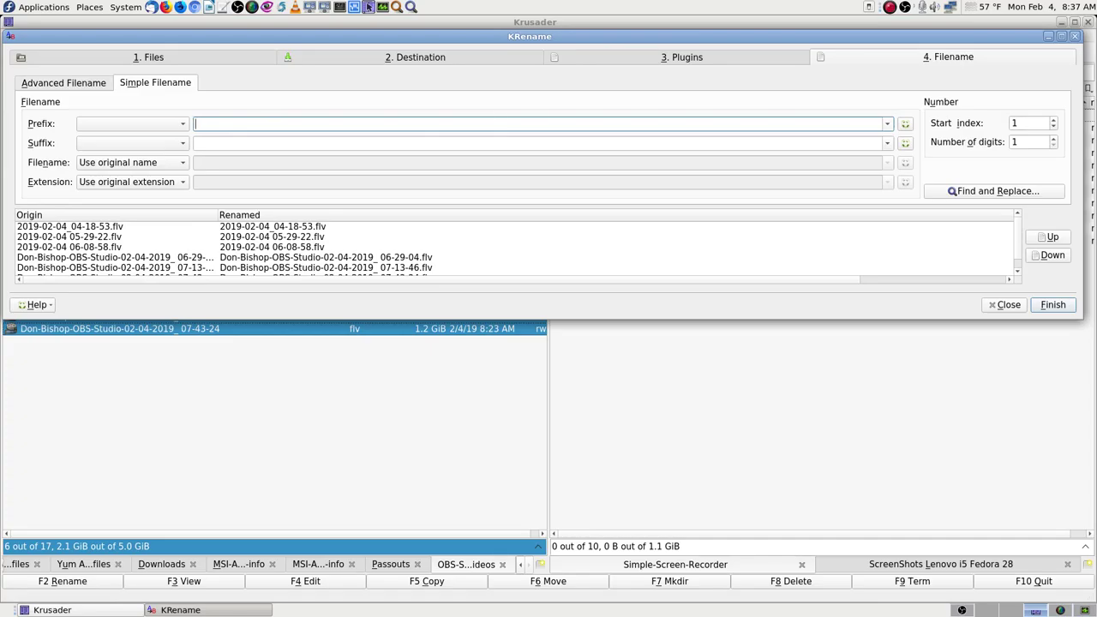
pyautogui.write('##-')
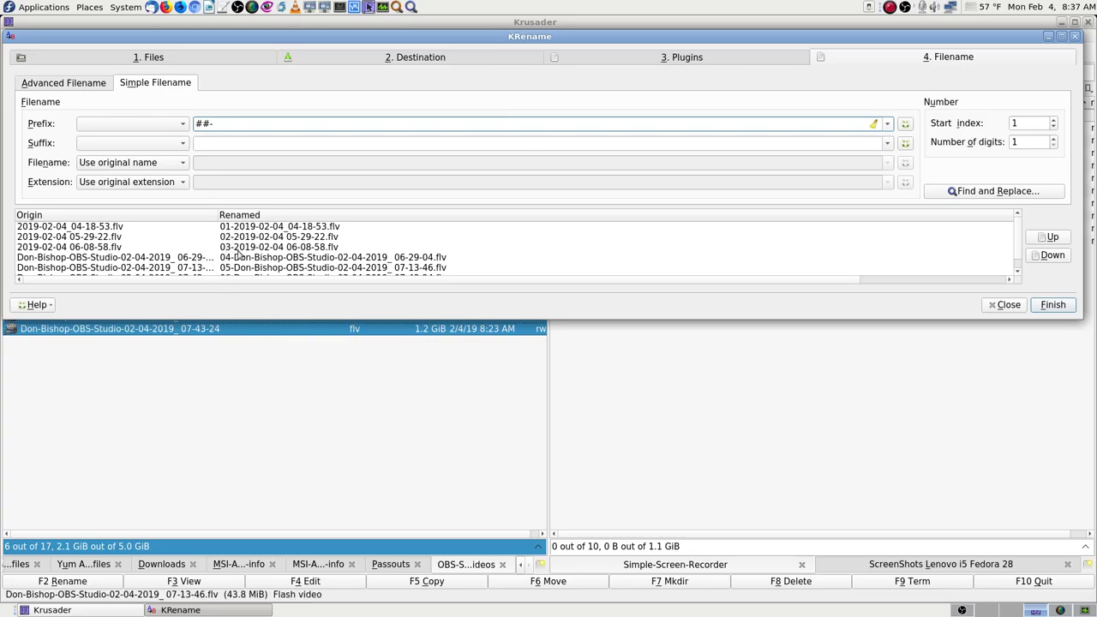
pyautogui.scroll(-1, 238, 254)
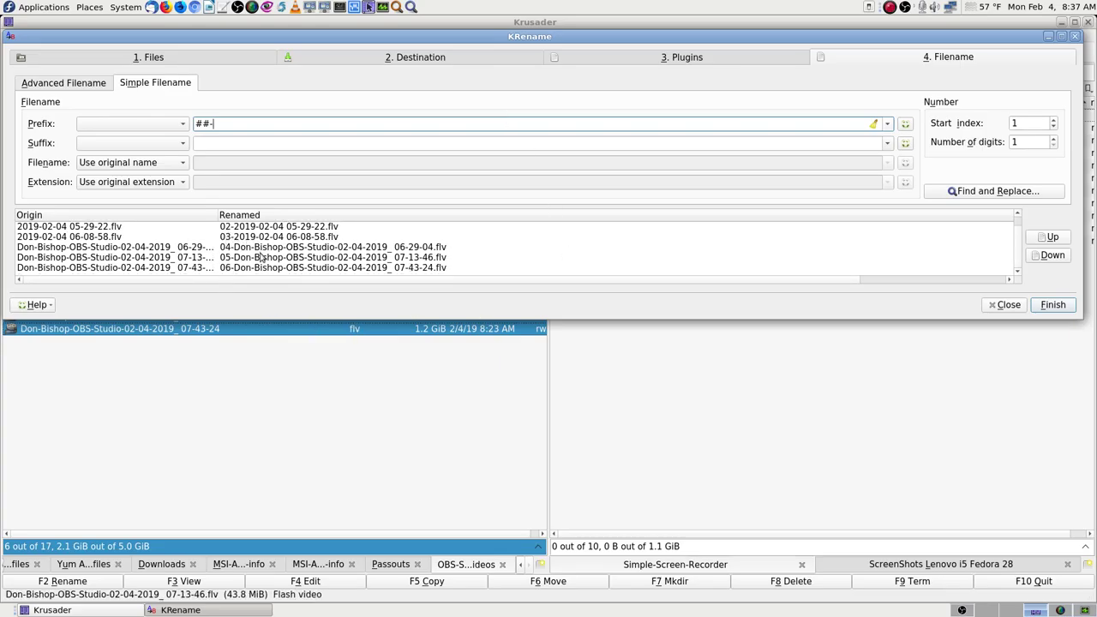
pyautogui.click(1061, 37)
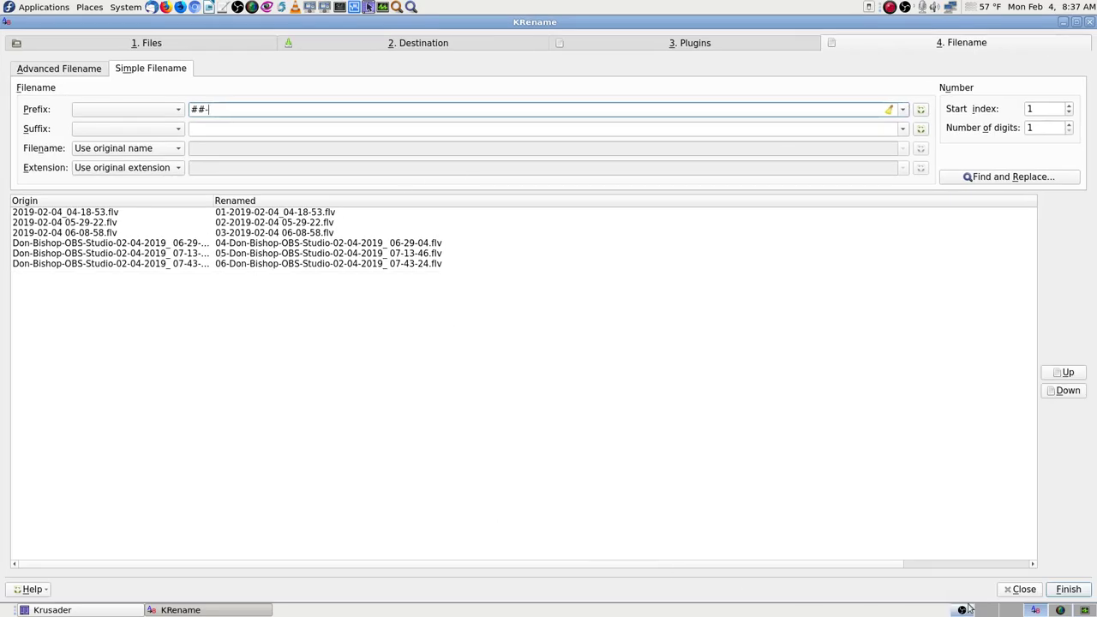
pyautogui.click(1020, 589)
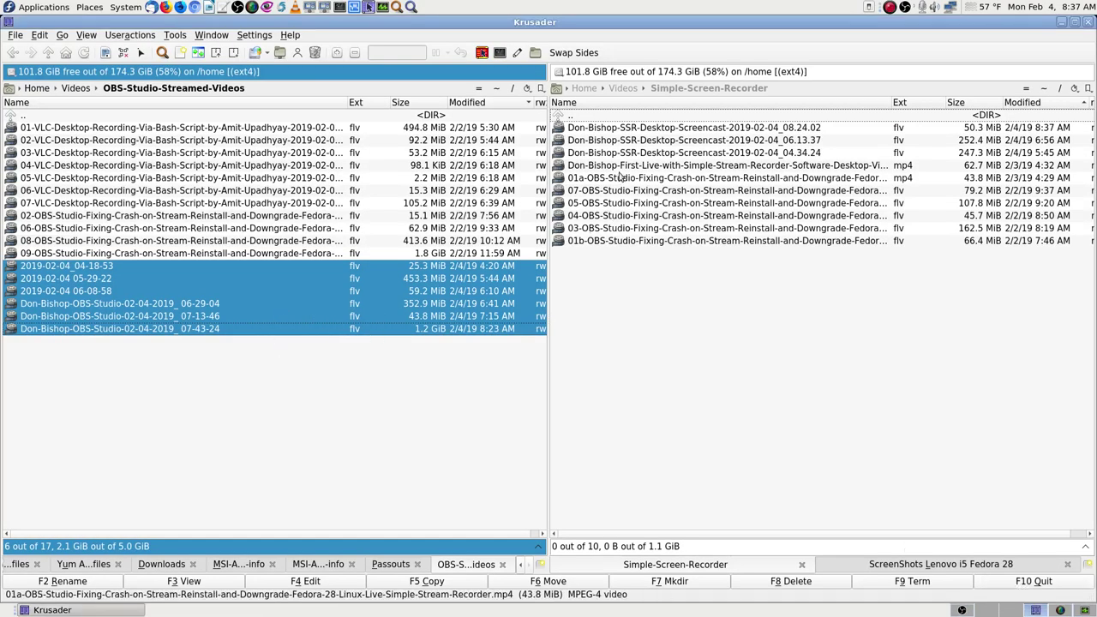
# Deselect the six highlighted OBS recordings in the left Krusader panel
pyautogui.click(333, 118)
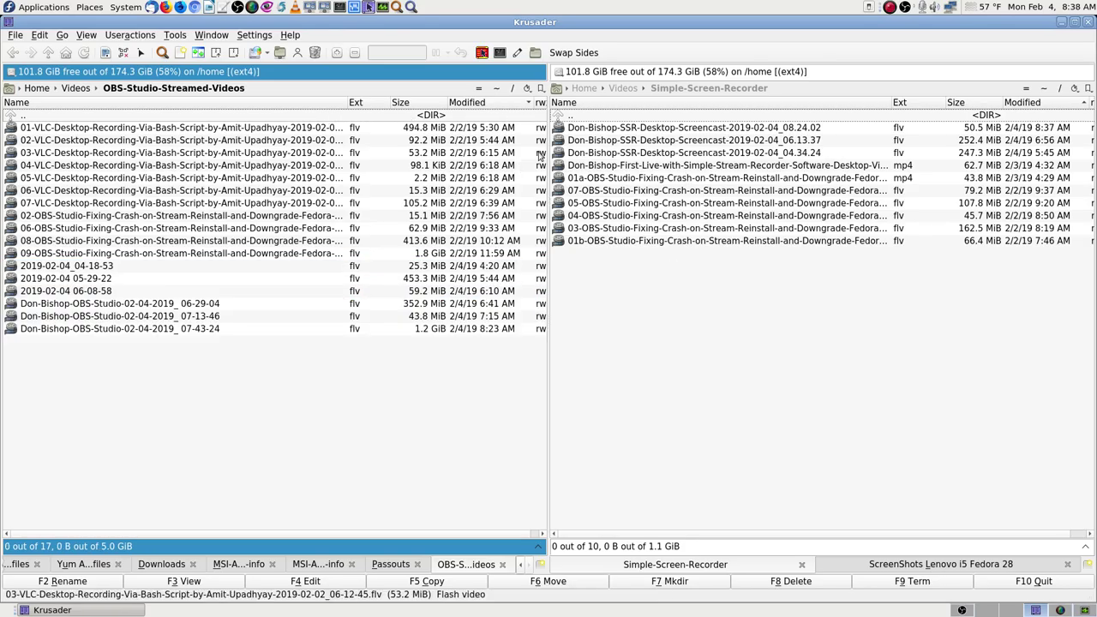
pyautogui.moveTo(654, 141)
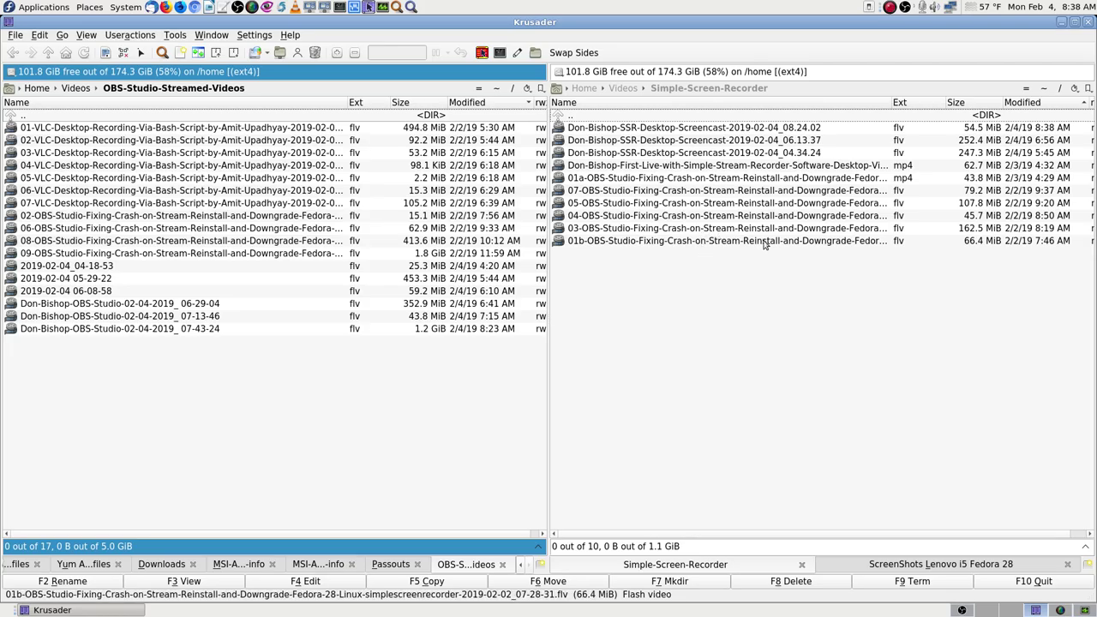
pyautogui.click(683, 235)
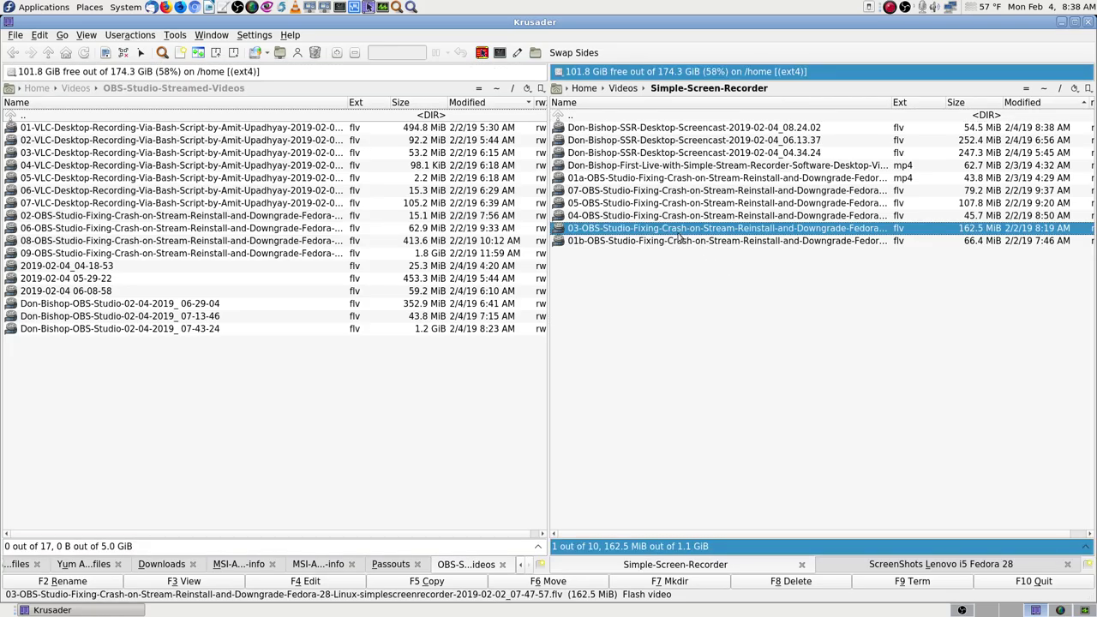
pyautogui.click(677, 246)
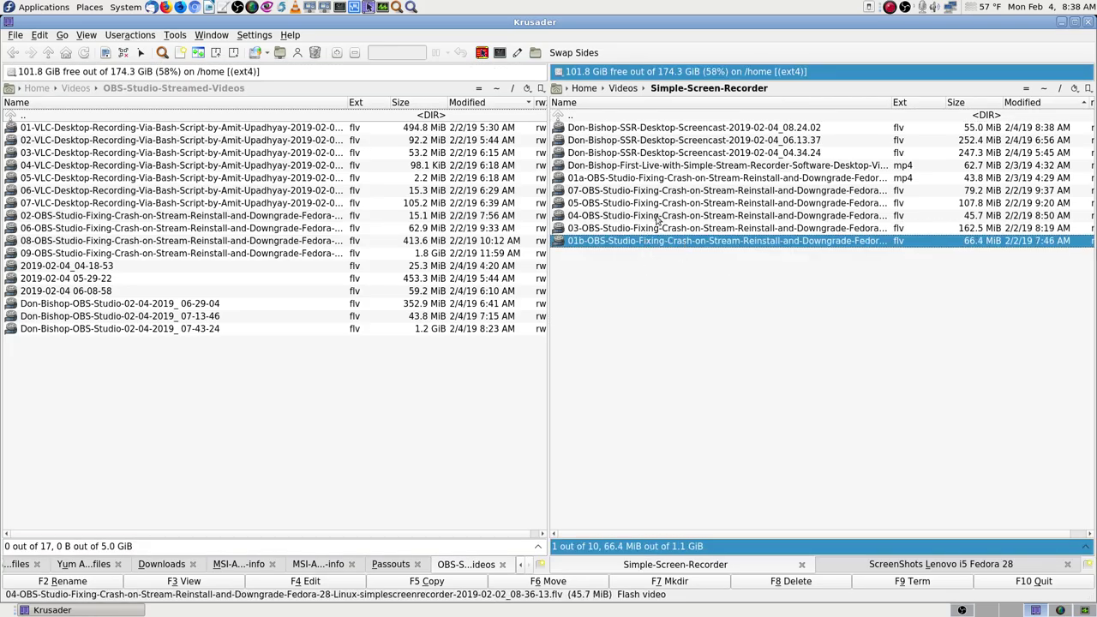
pyautogui.click(247, 421)
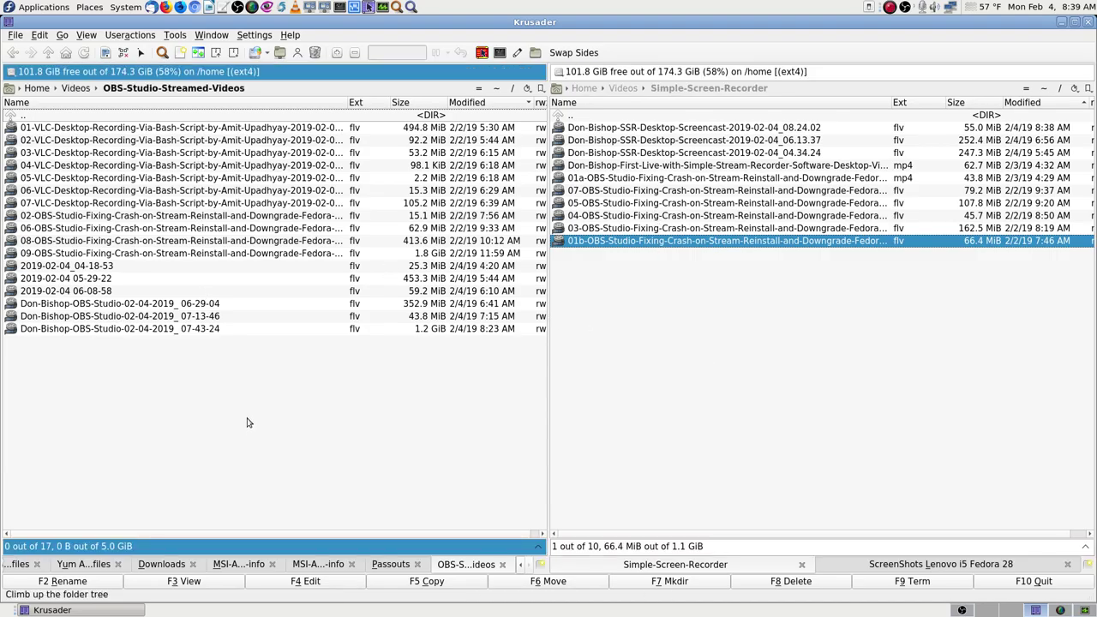
pyautogui.press('BackSpace')
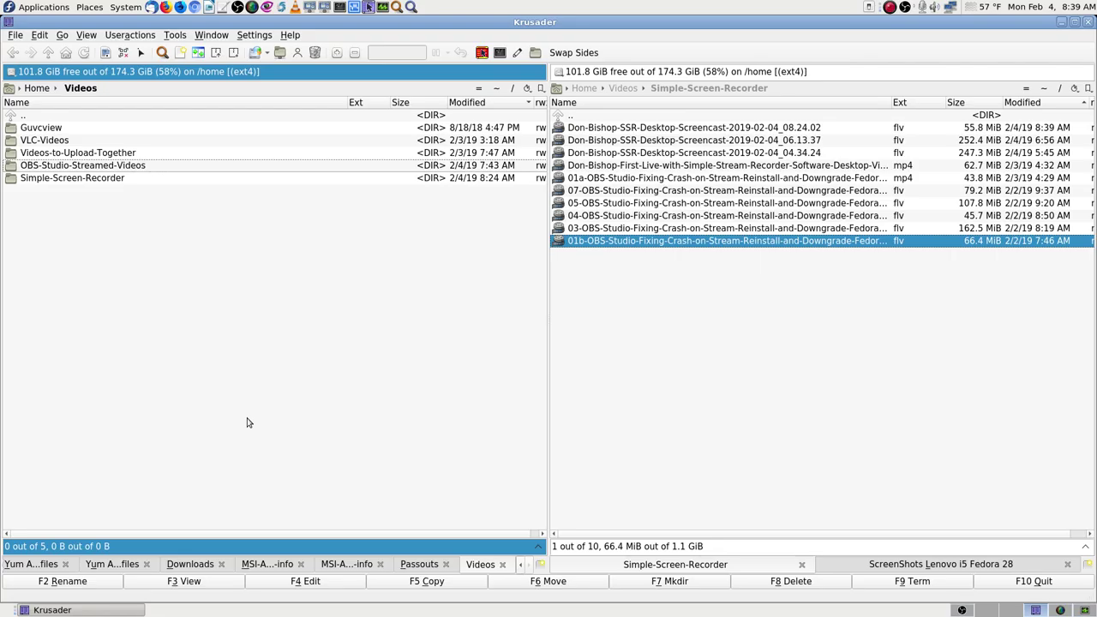
pyautogui.press('Return')
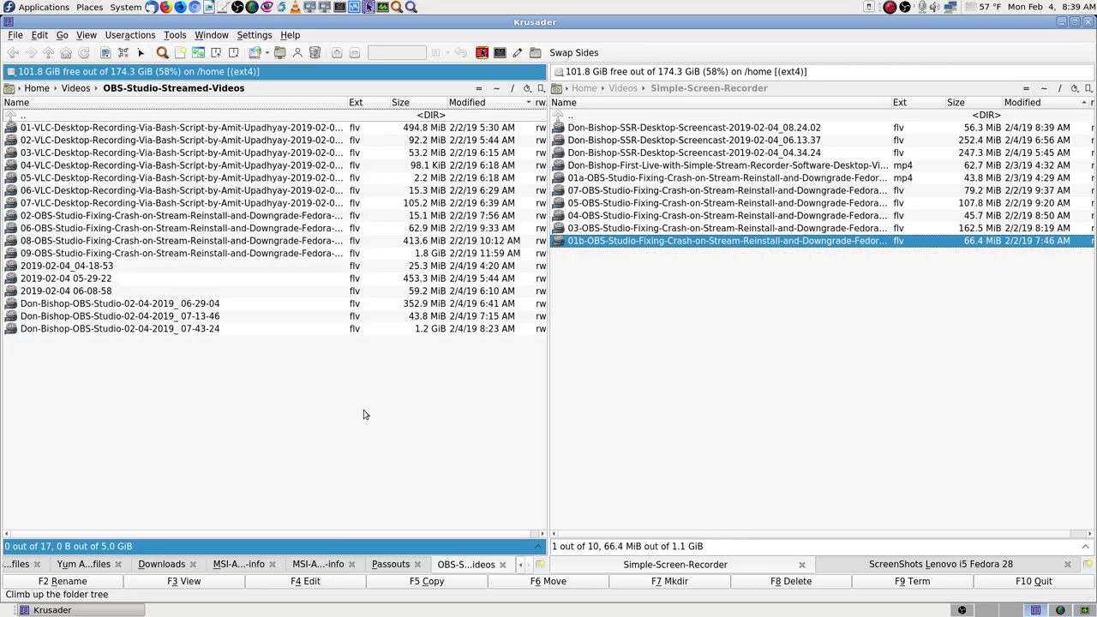
pyautogui.click(638, 290)
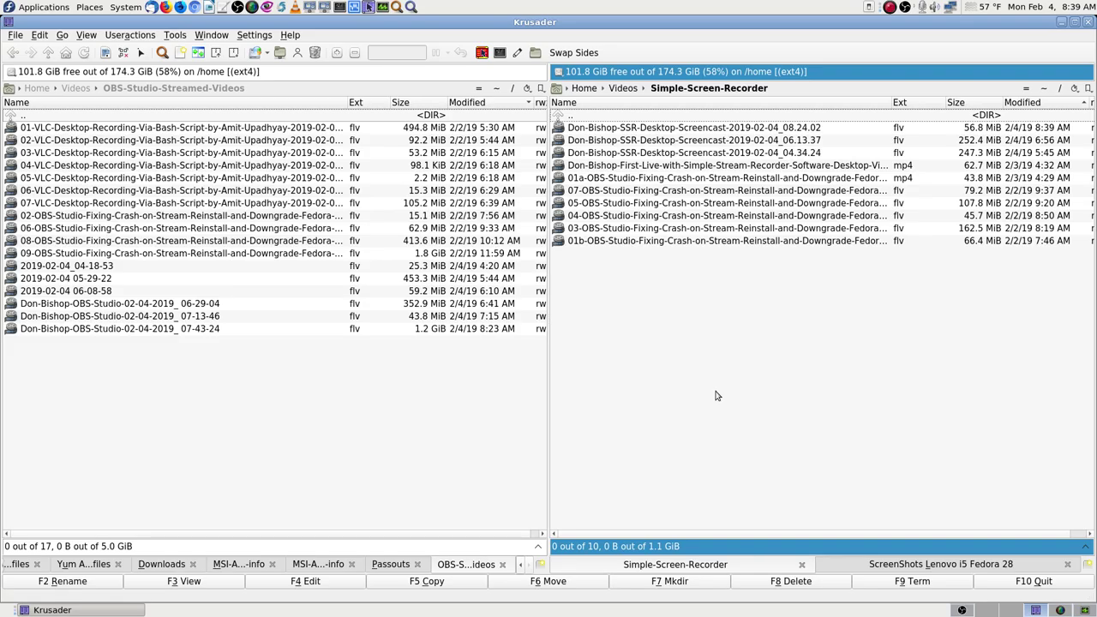
# Sort the OBS-Studio-Streamed-Videos folder by the Modified column, newest recordings first
pyautogui.click(273, 458)
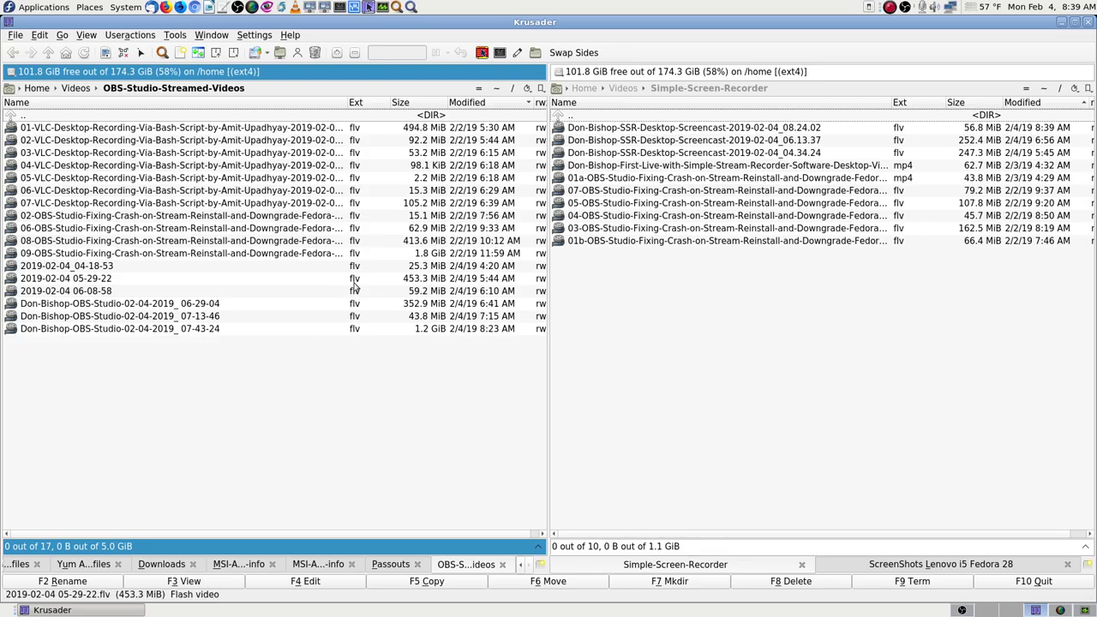
pyautogui.click(494, 102)
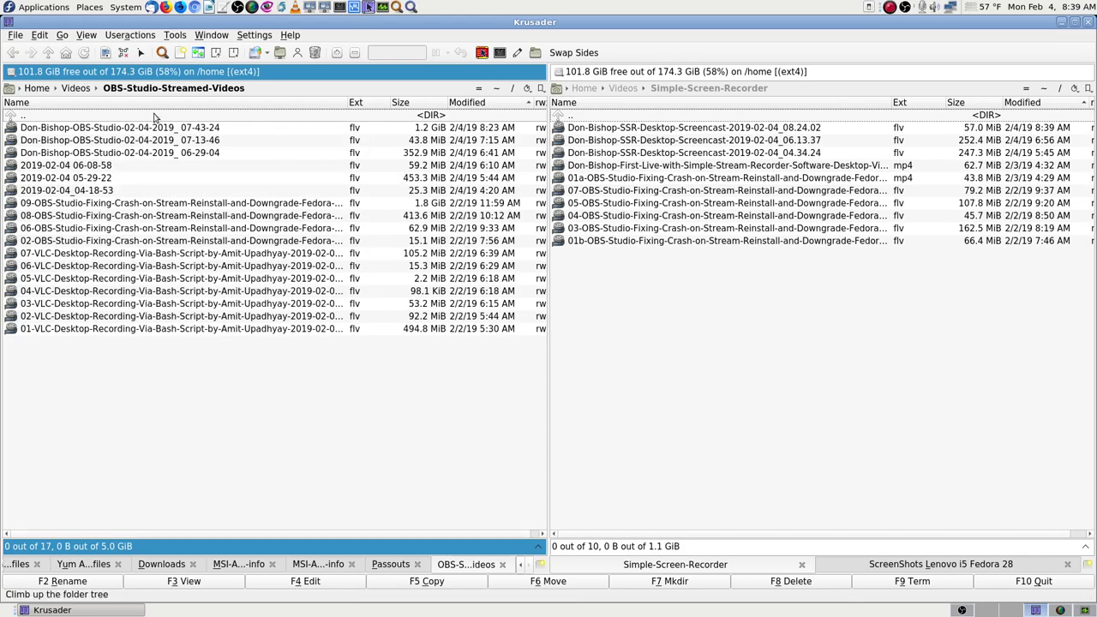
pyautogui.click(727, 314)
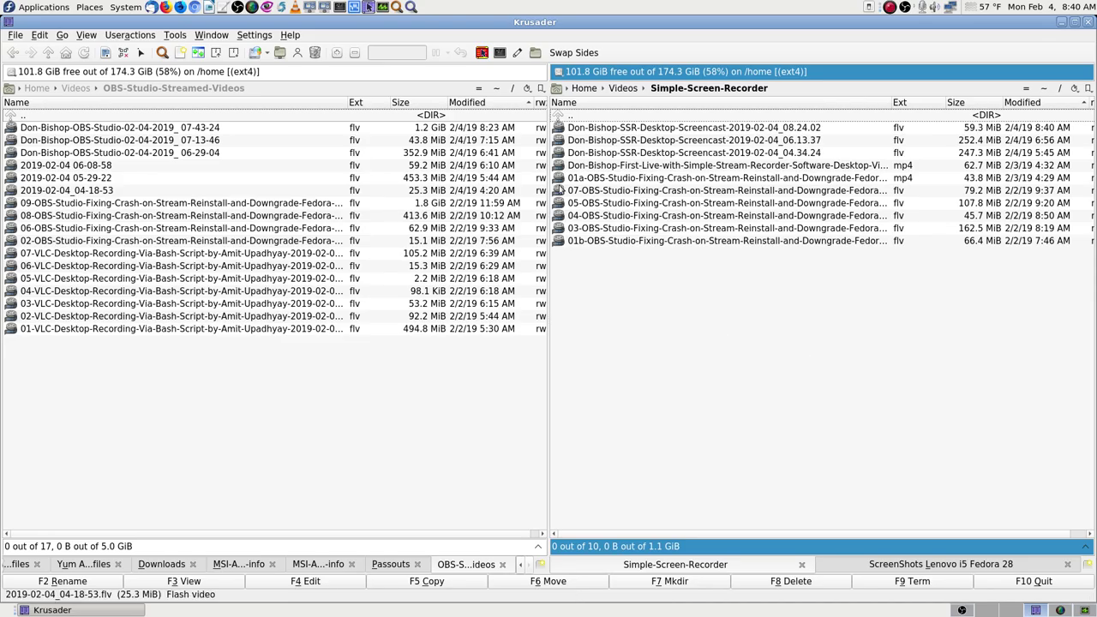
pyautogui.click(405, 120)
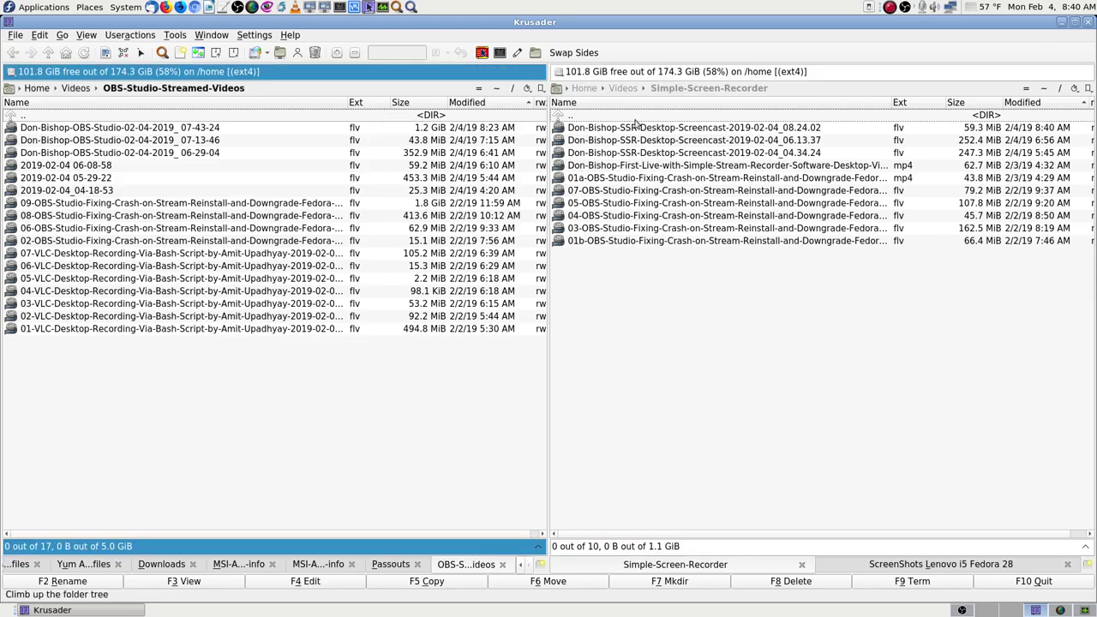
pyautogui.click(636, 120)
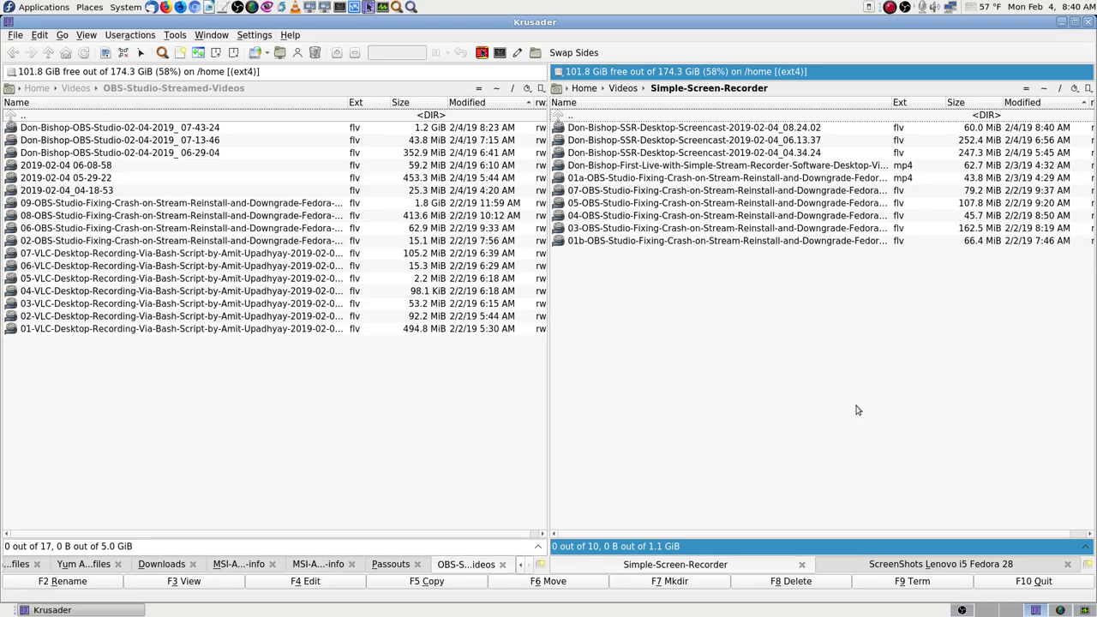
pyautogui.click(370, 125)
pyautogui.click(1043, 360)
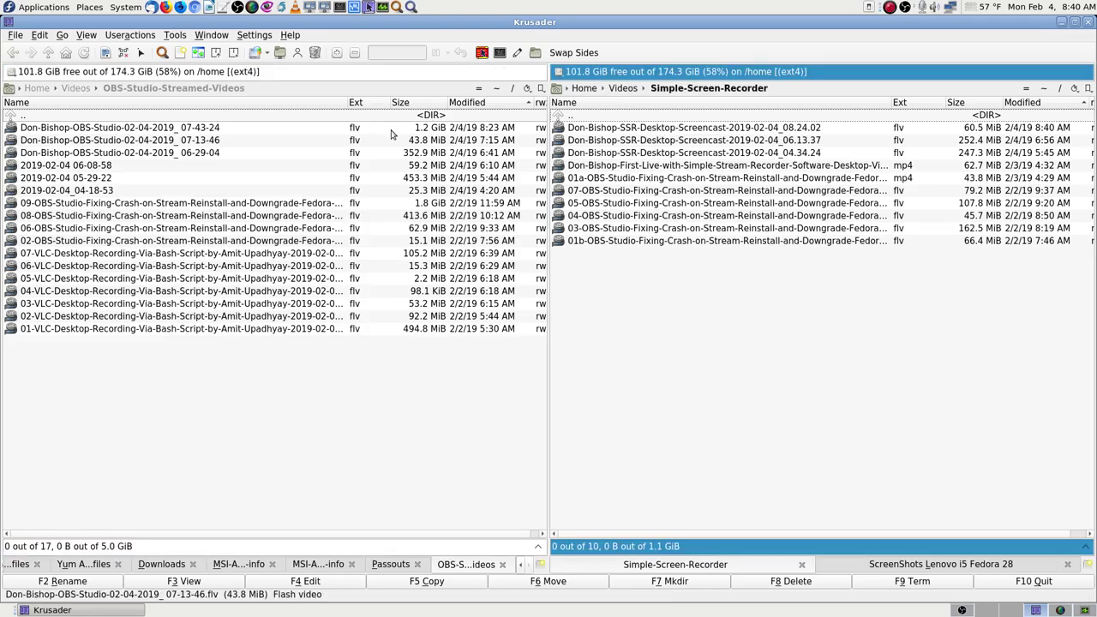
pyautogui.press('Tab')
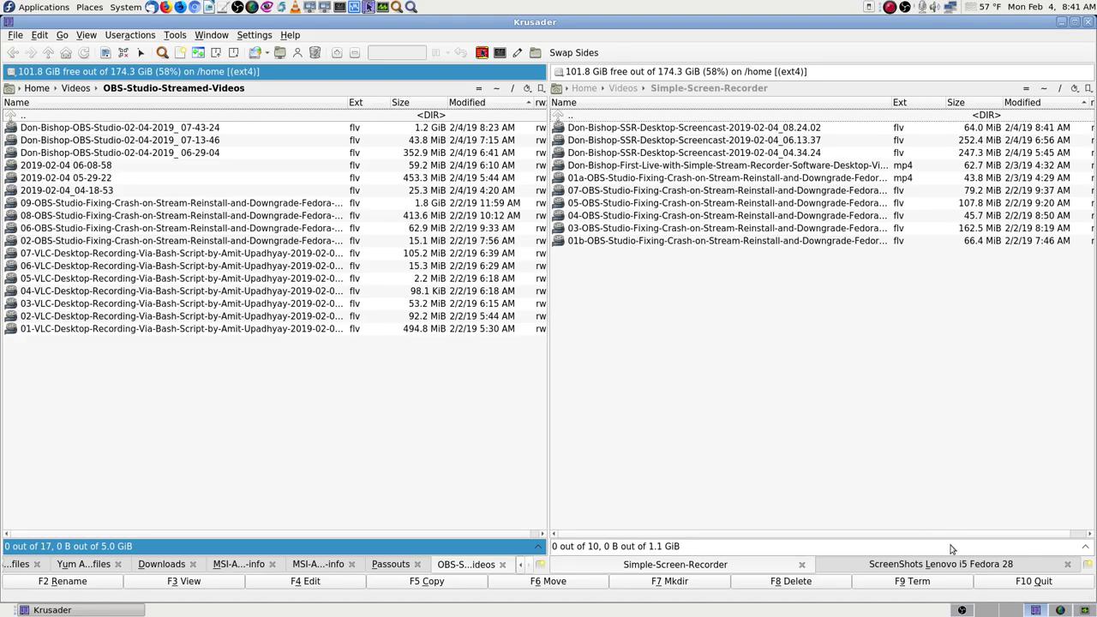
# Bring OBS Studio forward on the Cam 1 Stream scene with no source selected
pyautogui.click(961, 610)
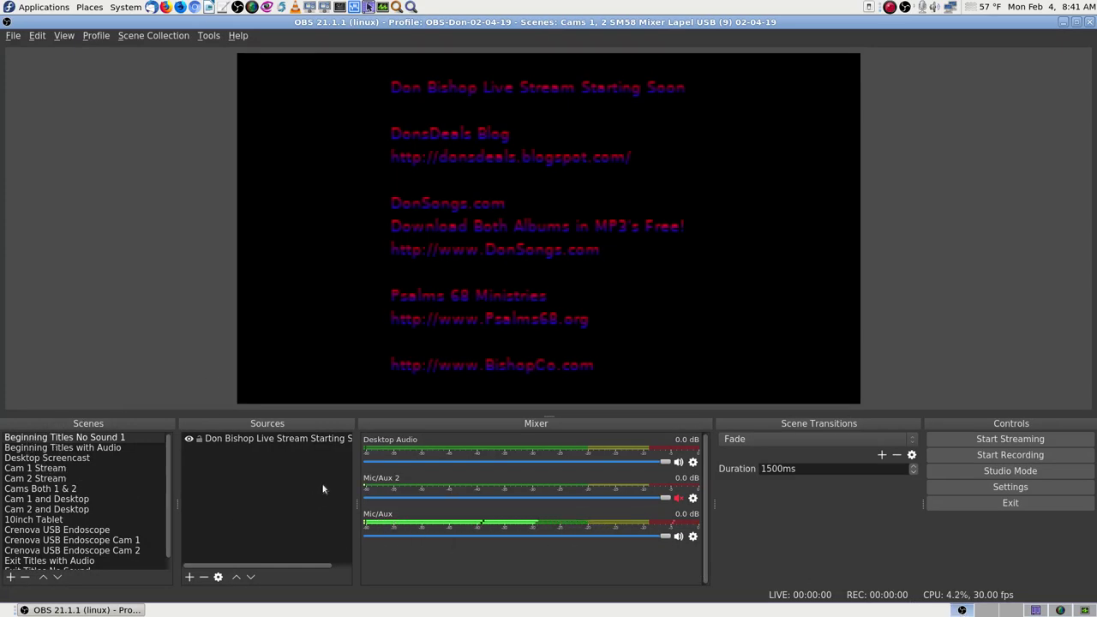
pyautogui.click(39, 469)
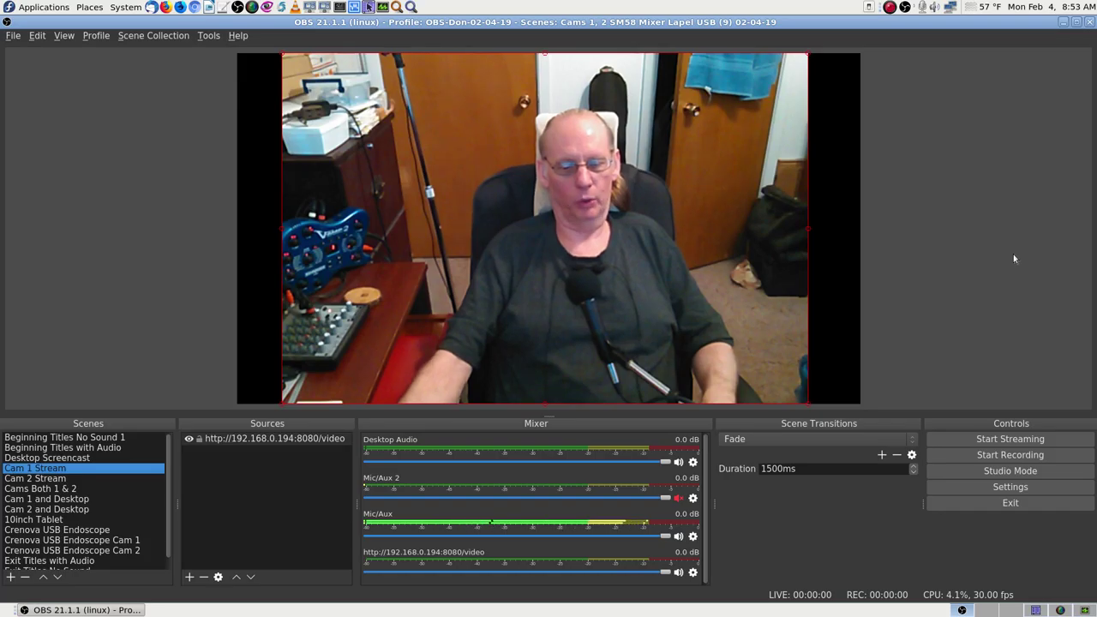
pyautogui.click(1084, 243)
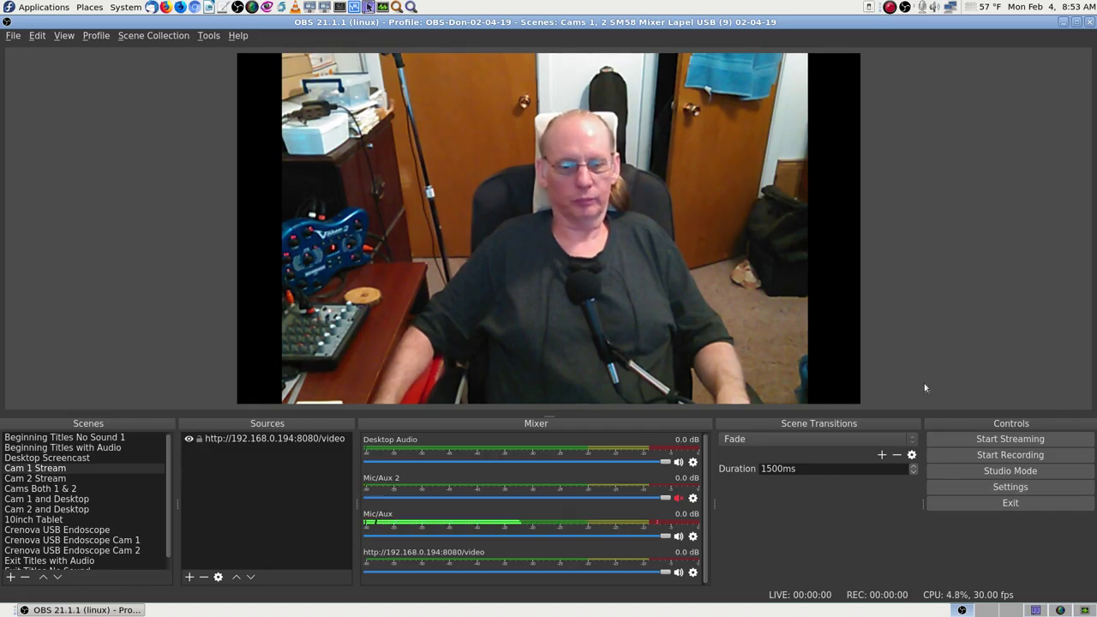
# Briefly toggle SimpleScreenRecorder's preview on and off, then return to OBS
pyautogui.click(1060, 610)
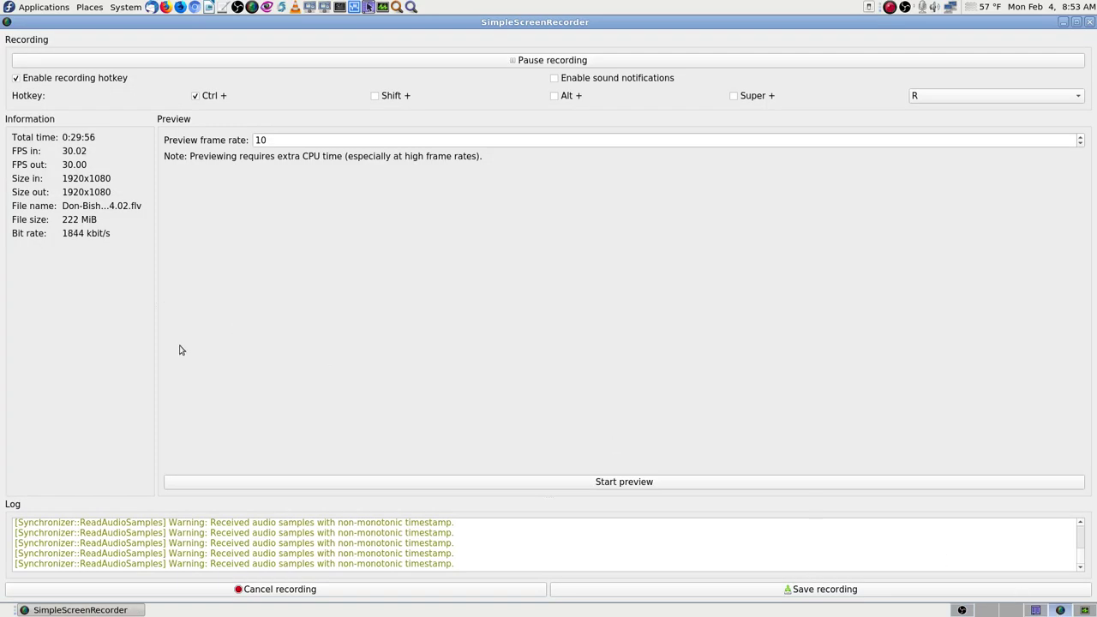
pyautogui.click(705, 483)
pyautogui.click(705, 483)
pyautogui.click(963, 611)
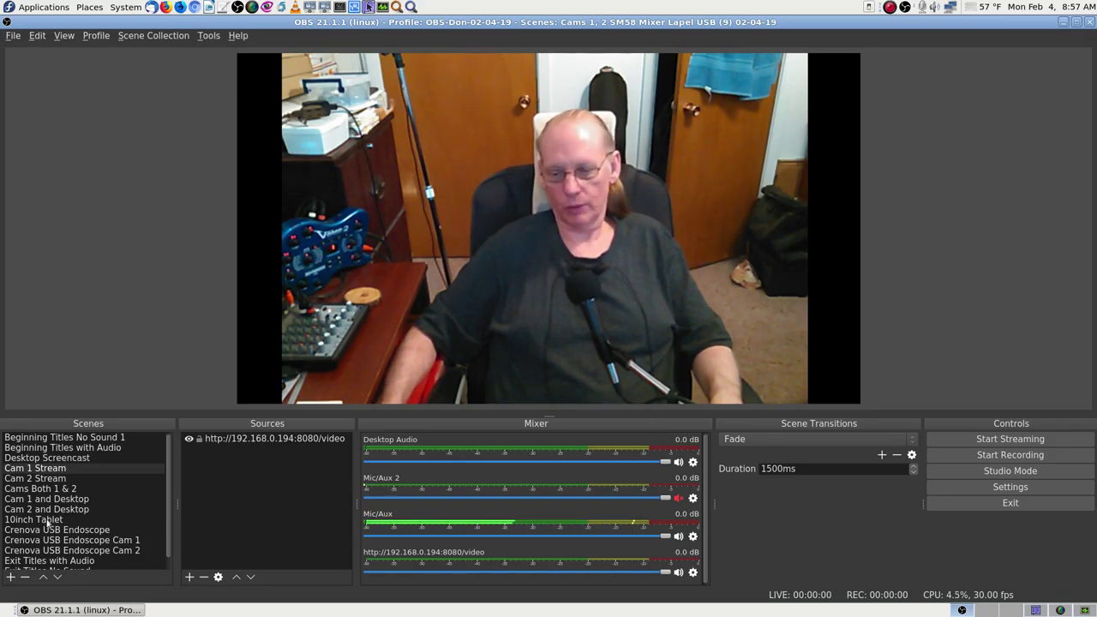
# Raise SimpleScreenRecorder from the tray and start its live recording preview
pyautogui.click(1061, 610)
pyautogui.click(732, 485)
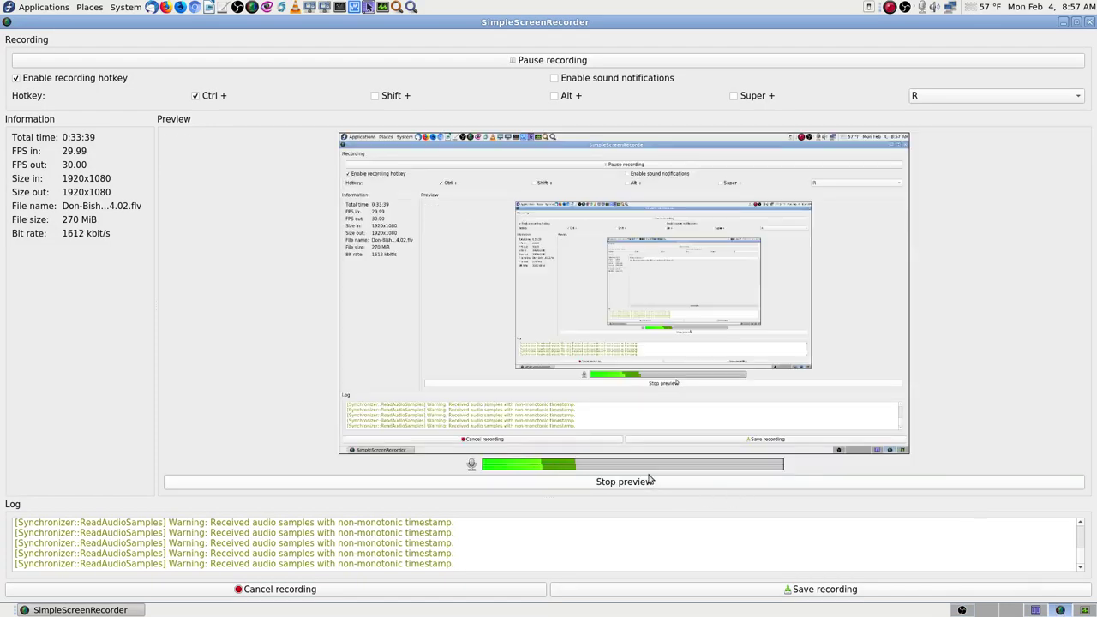